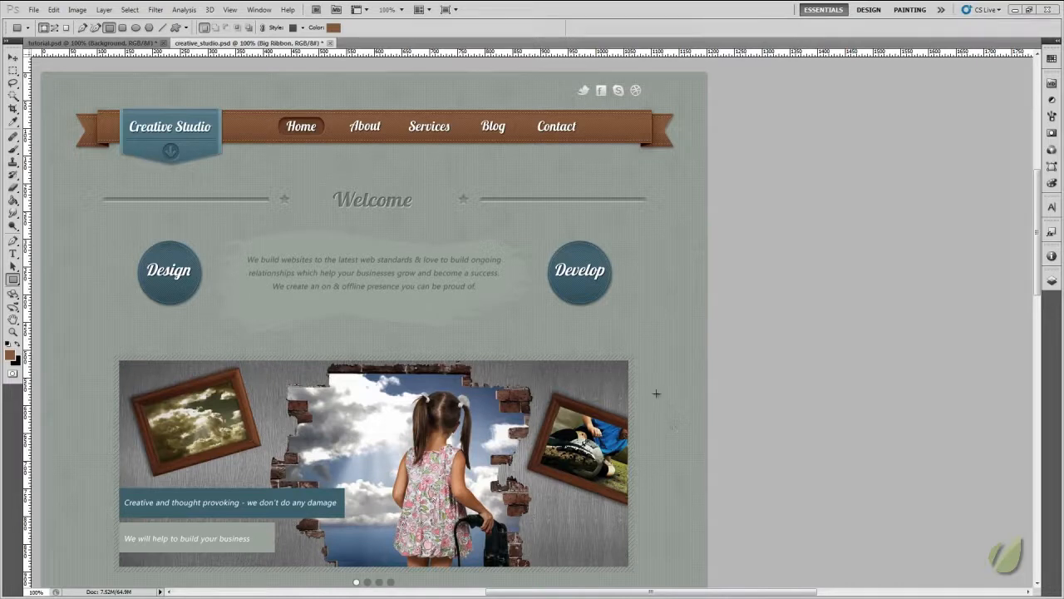
Step: Switch to tutorial.psd and check its canvas size
click(91, 43)
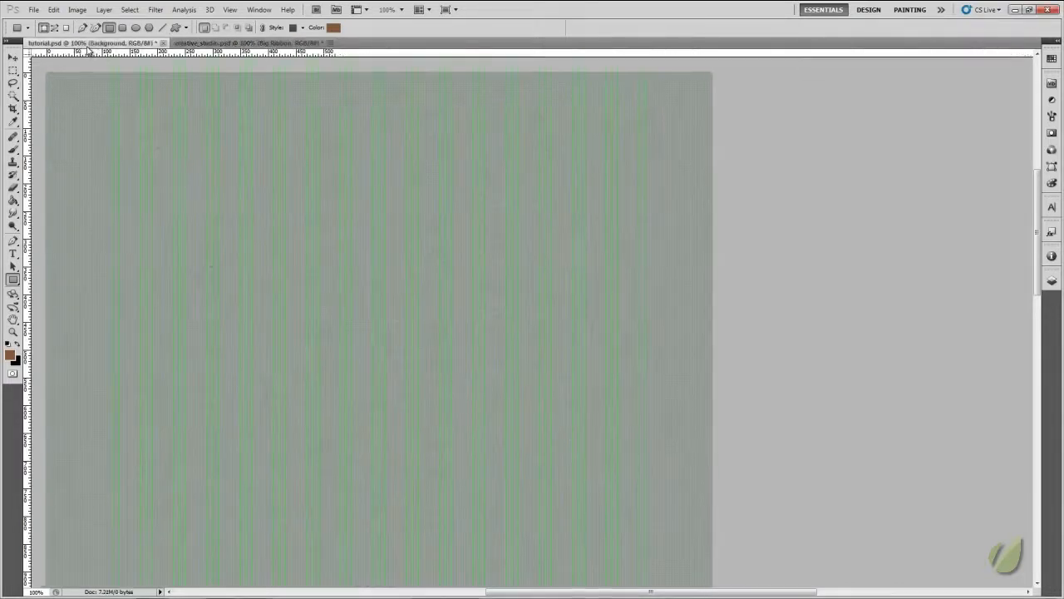
click(77, 9)
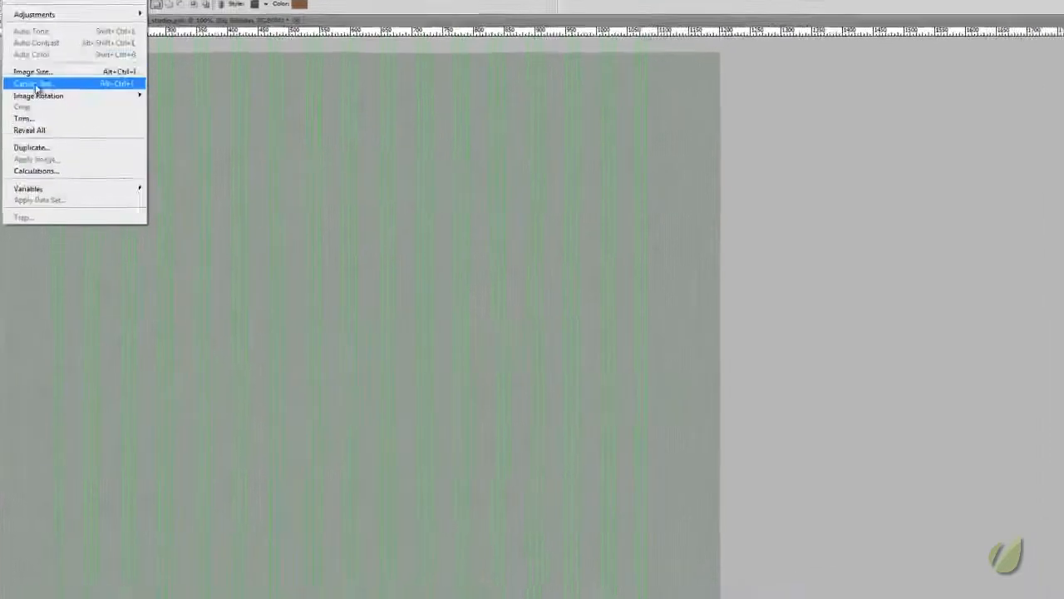
click(94, 99)
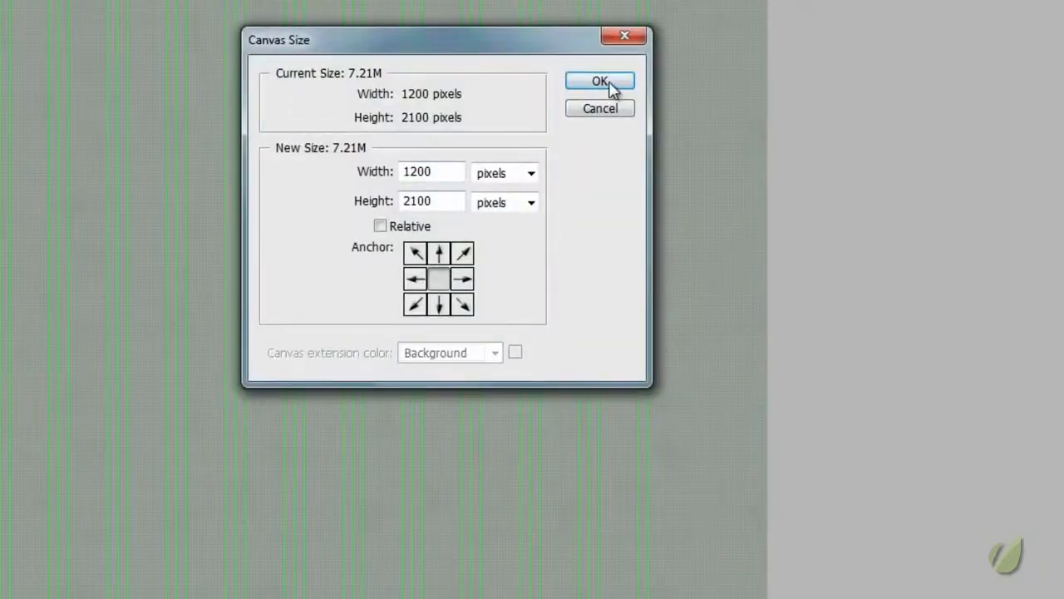
click(610, 84)
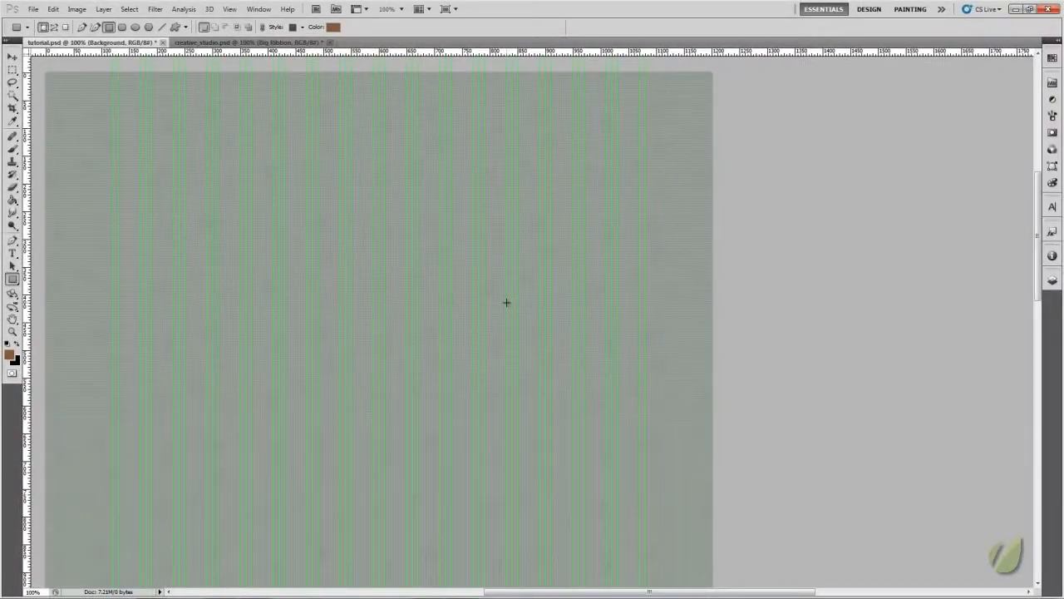
Step: Apply a Pattern Overlay to the Background layer using the grey-green textured pattern
click(1052, 280)
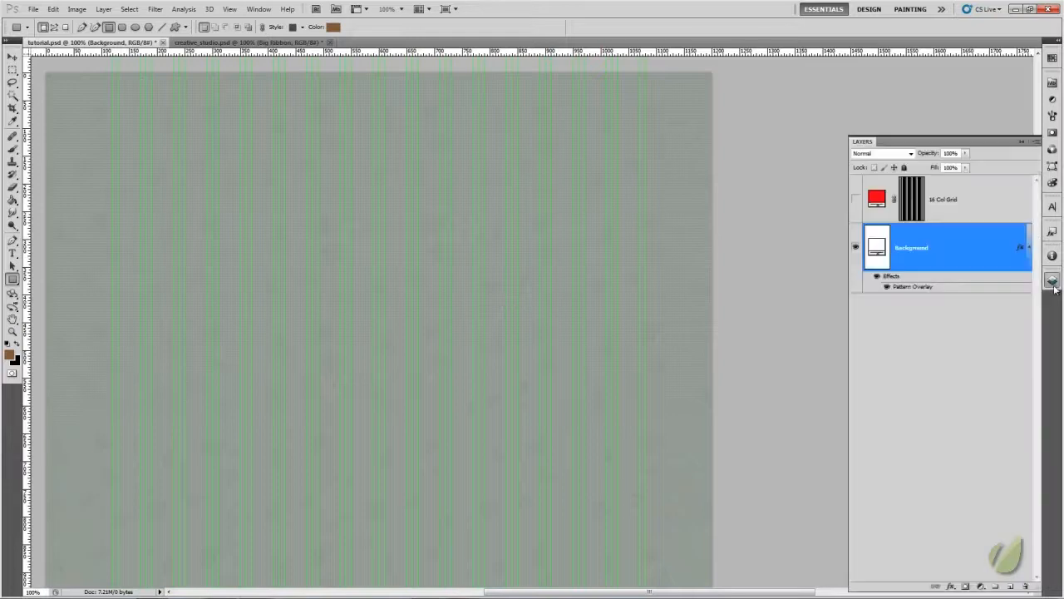
right_click(880, 251)
click(909, 263)
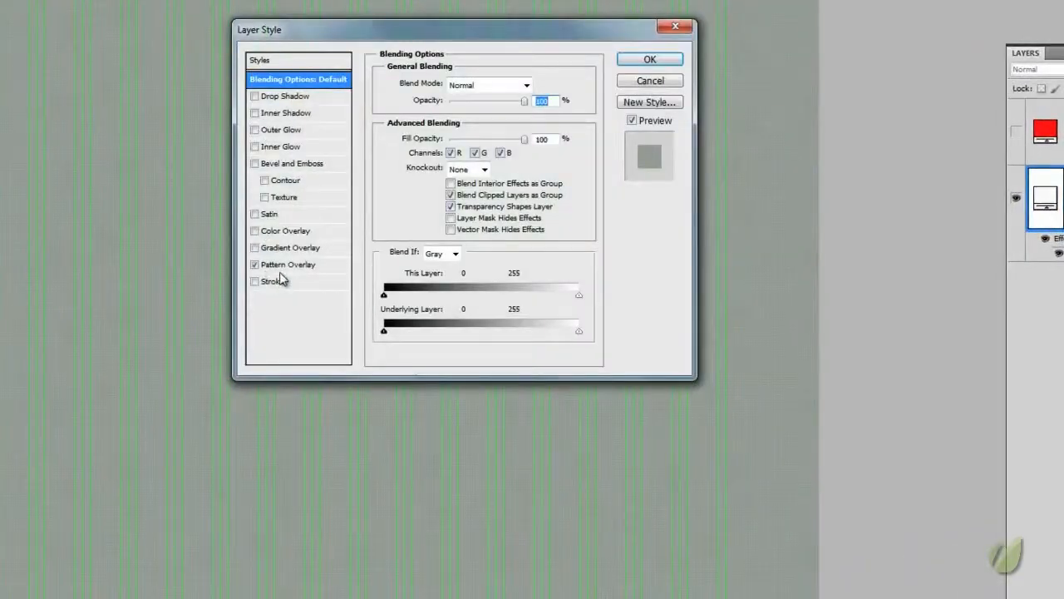
click(283, 265)
click(483, 134)
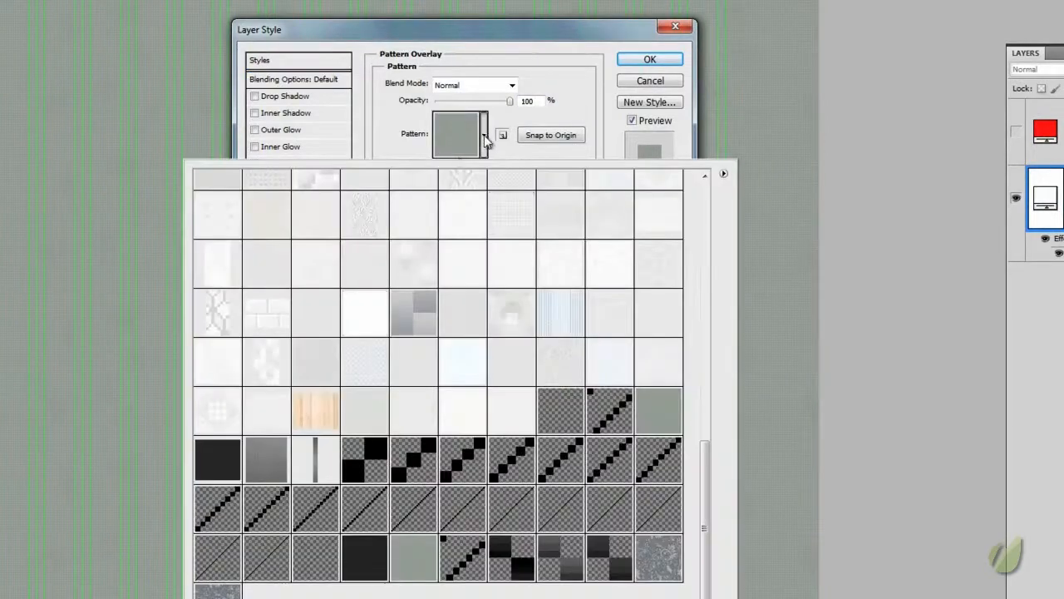
click(415, 555)
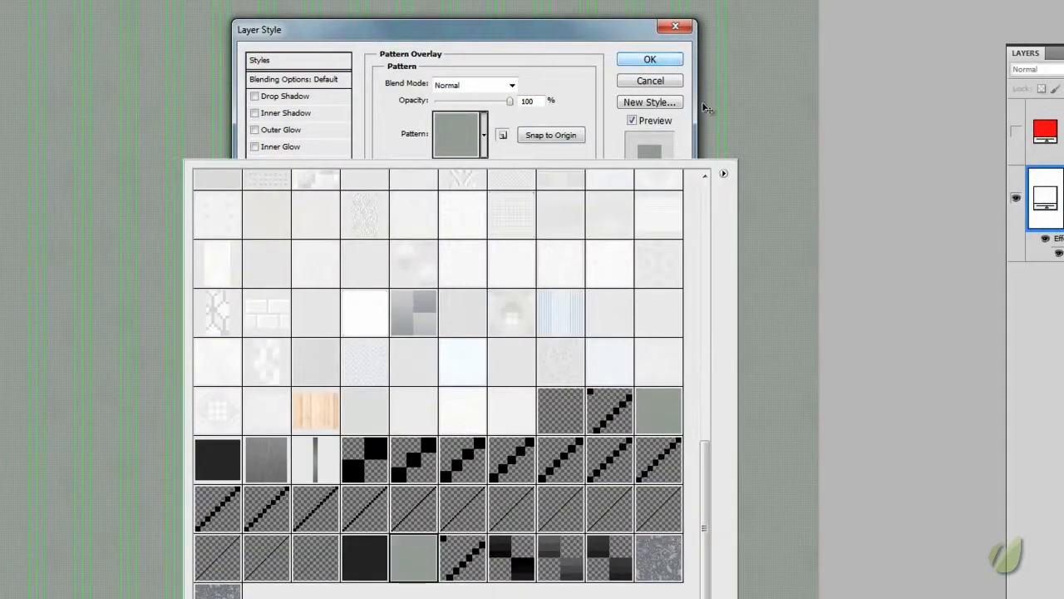
click(642, 59)
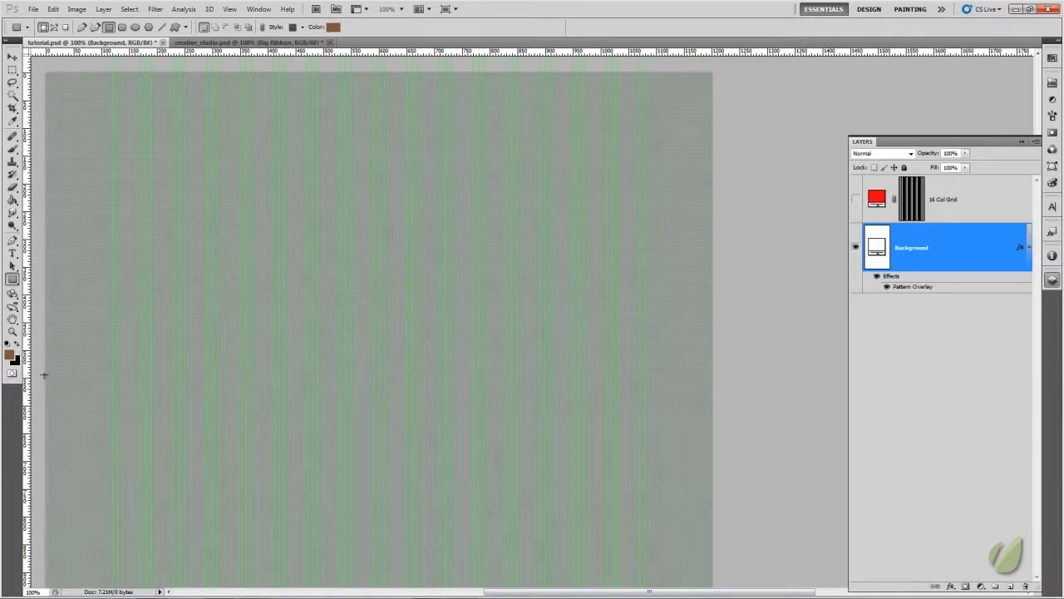
Step: Set the foreground color to brown #8e6345 and activate the Rectangle shape tool
click(11, 356)
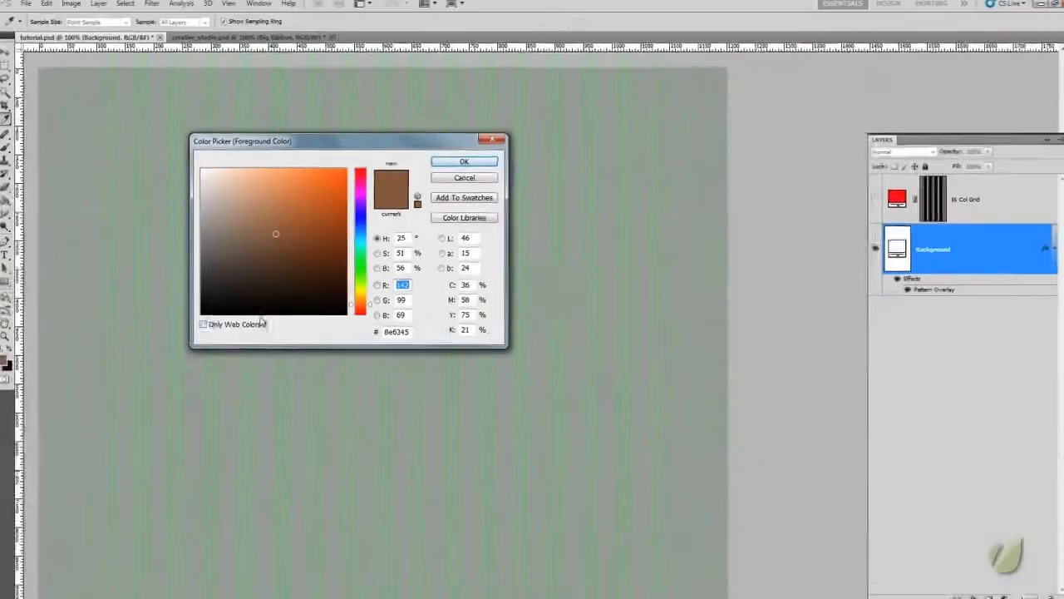
click(447, 165)
key(u)
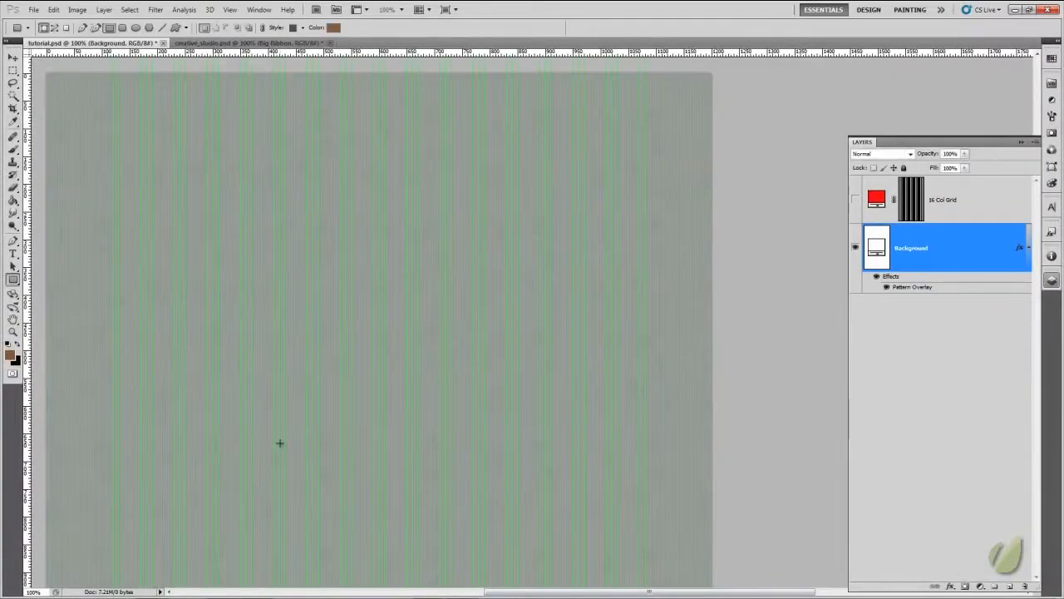
Step: Measure the height of the brown menu ribbon in creative_studio.psd with a rectangular selection and the Info read-out, and deselect
click(214, 43)
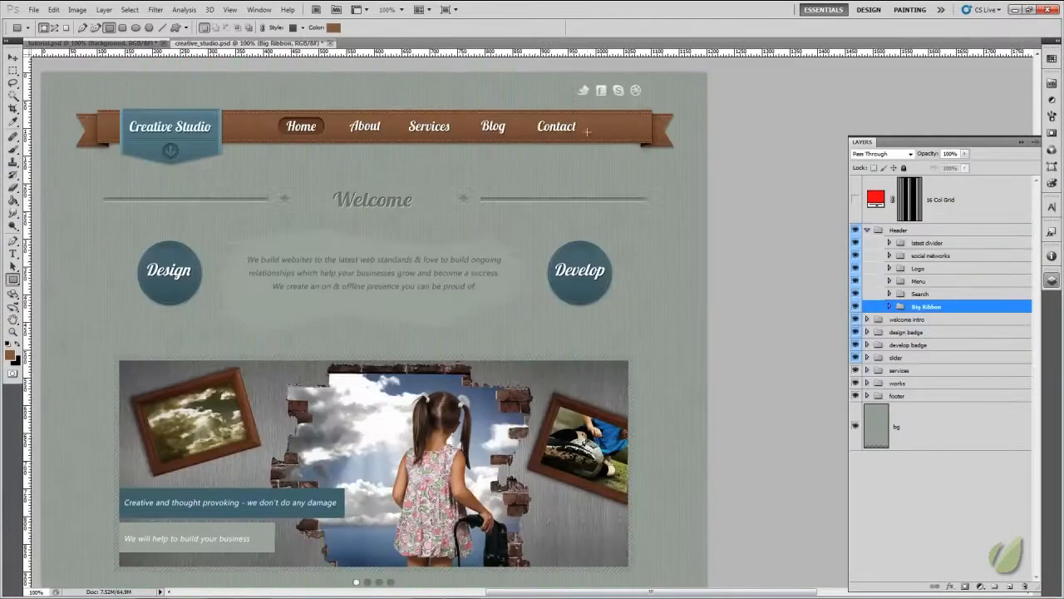
click(13, 70)
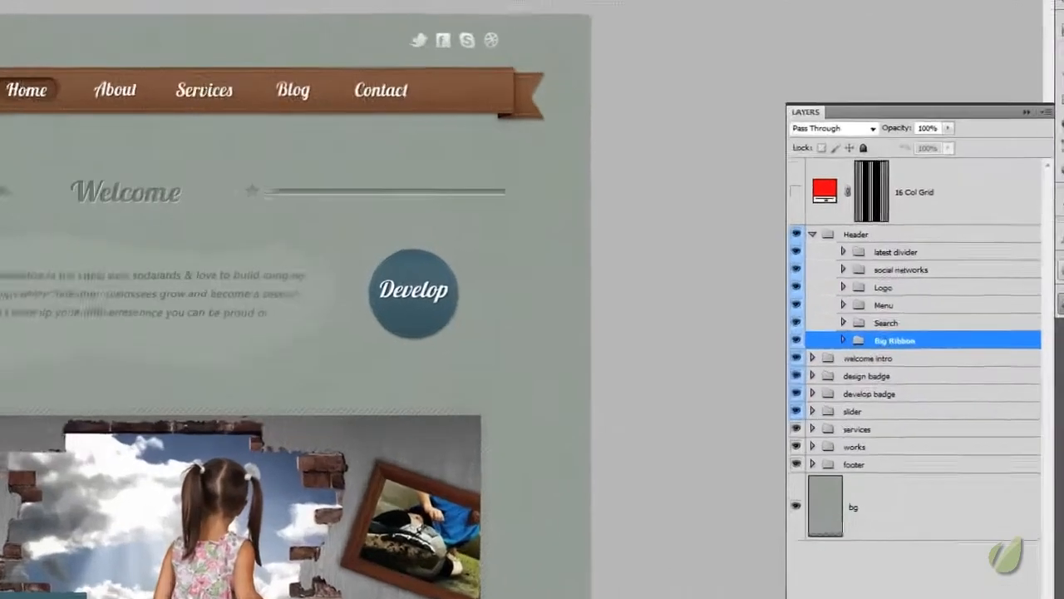
click(1052, 256)
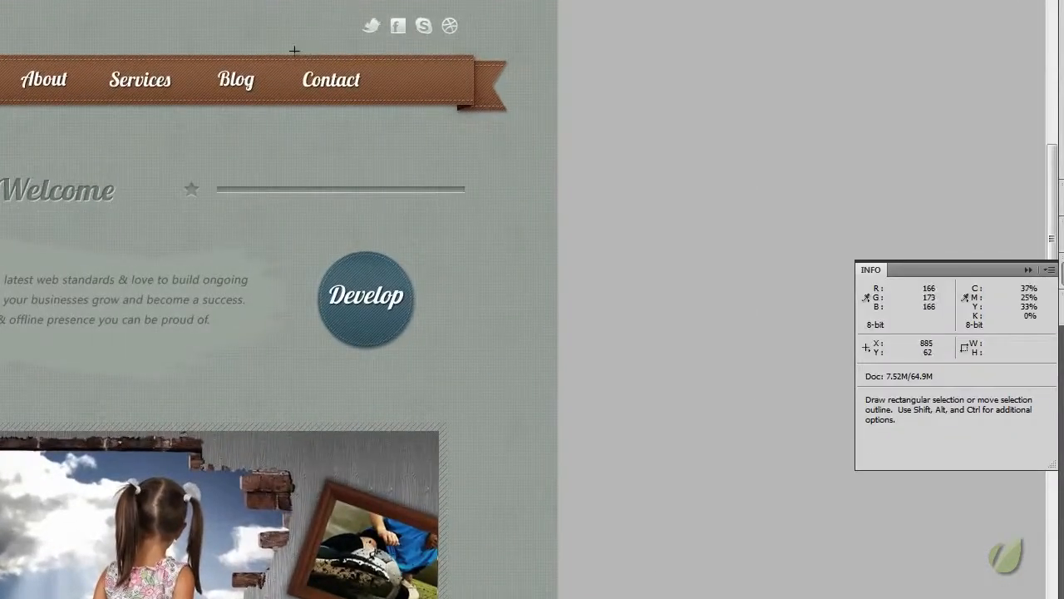
drag(291, 54, 308, 104)
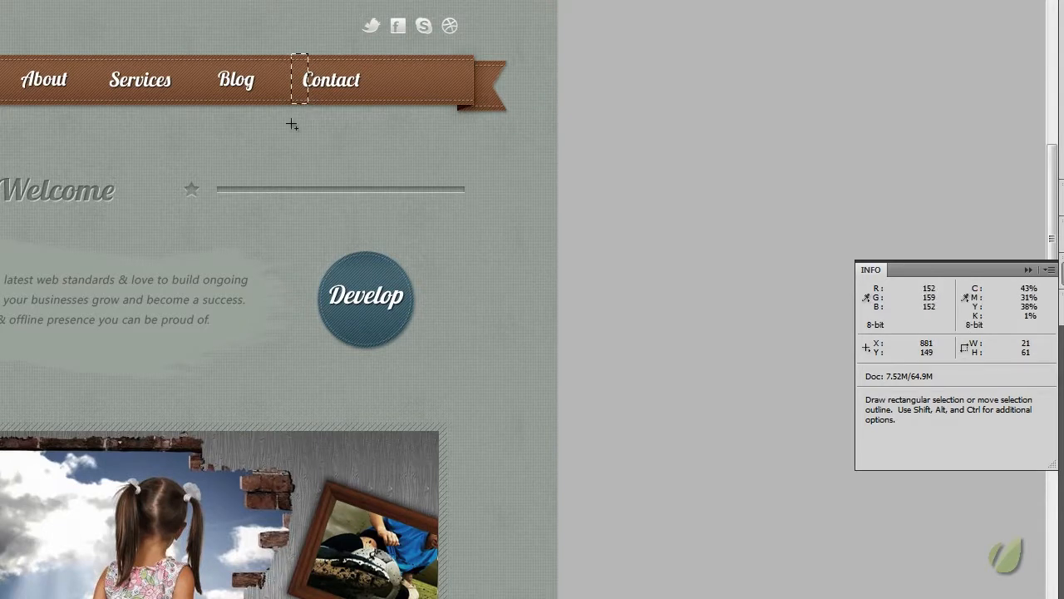
key(ctrl+d)
Step: Return to tutorial.psd and have the Info panel displayed for drawing measurements
key(ctrl+Tab)
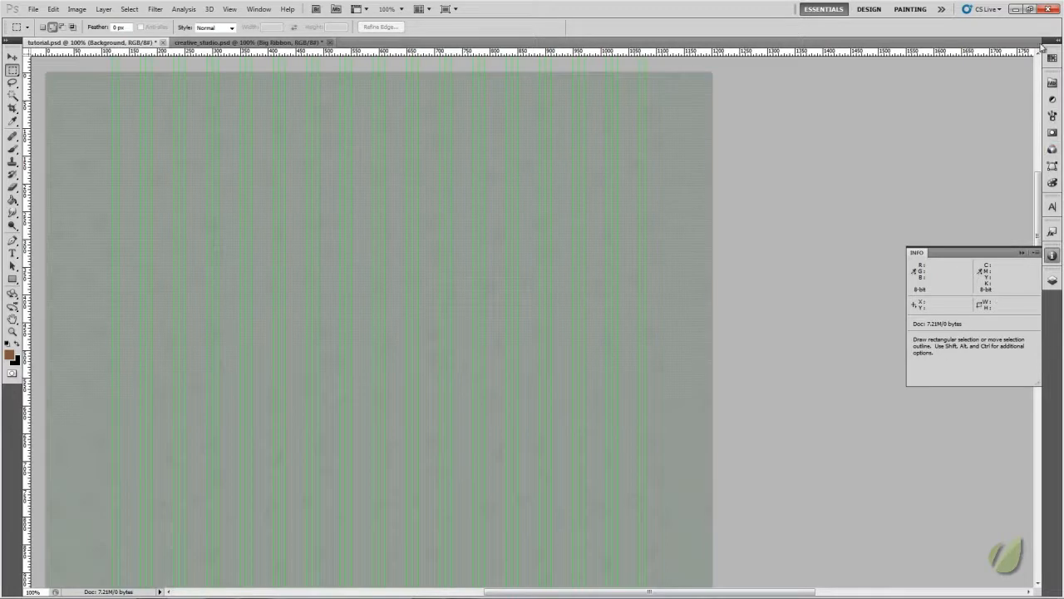
click(258, 9)
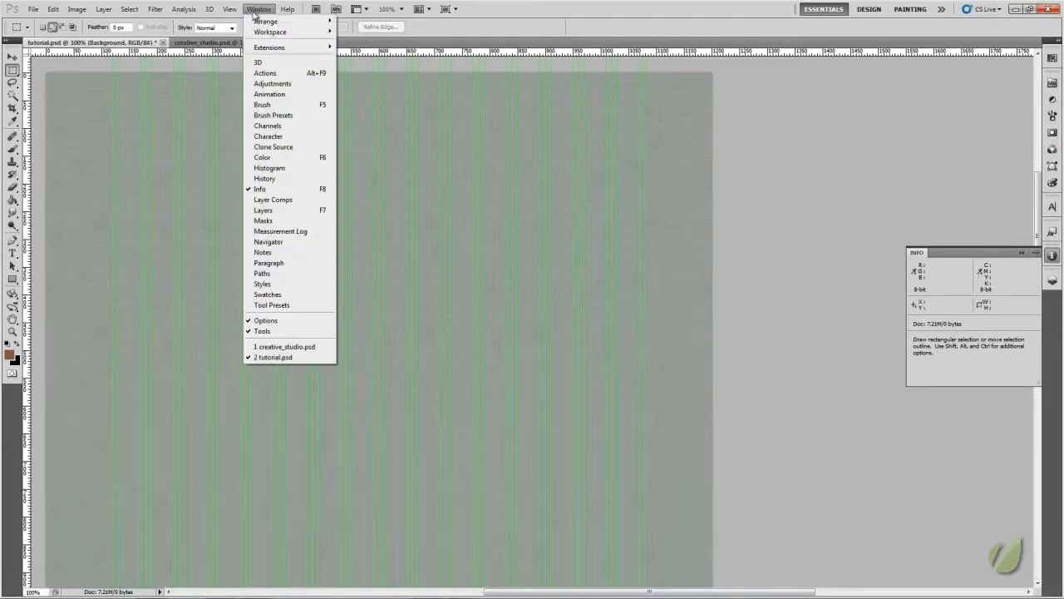
click(262, 189)
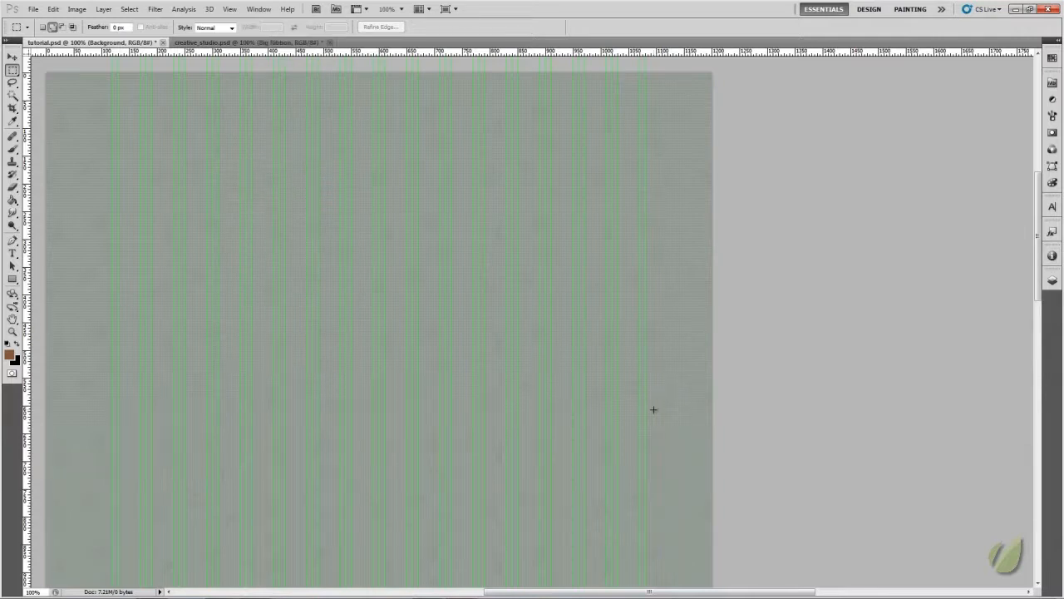
key(F8)
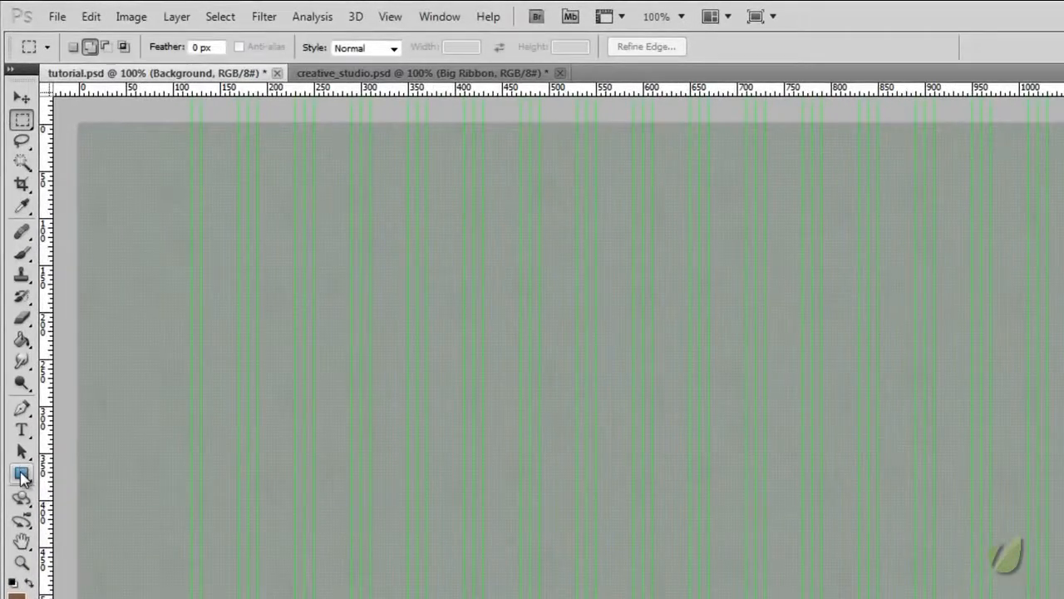
Step: Draw a brown rectangle shape about 960 px wide and 60 px tall near the page top, spanning the outermost grid guides
click(22, 474)
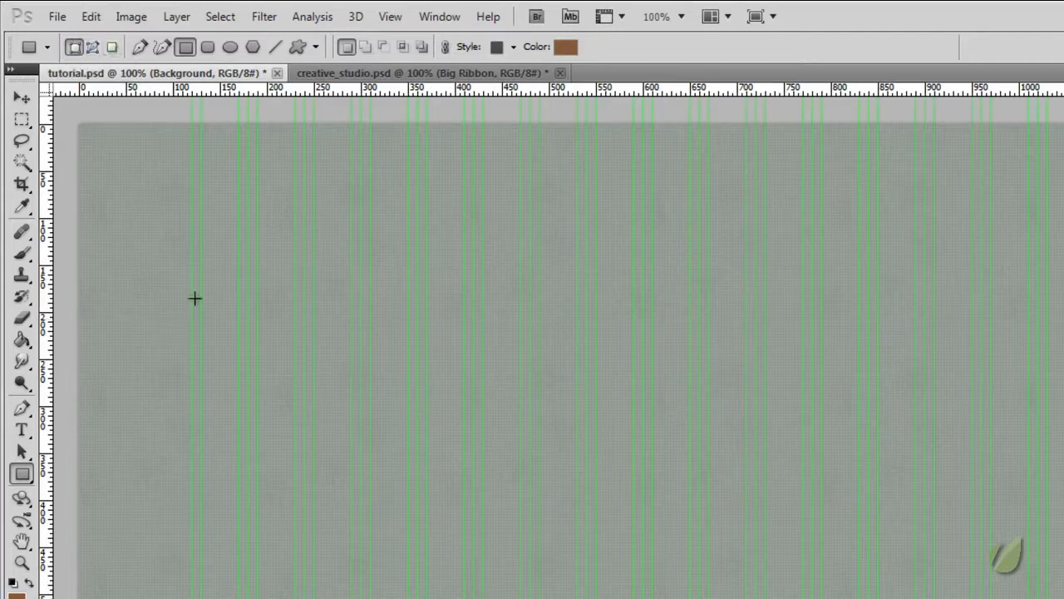
drag(190, 223, 1063, 296)
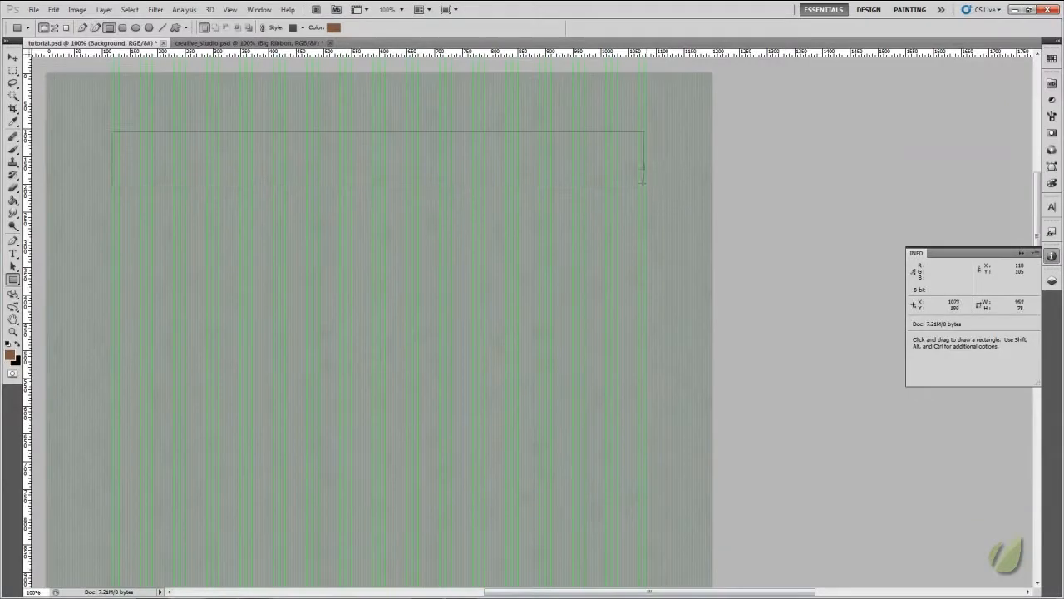
drag(643, 176, 646, 164)
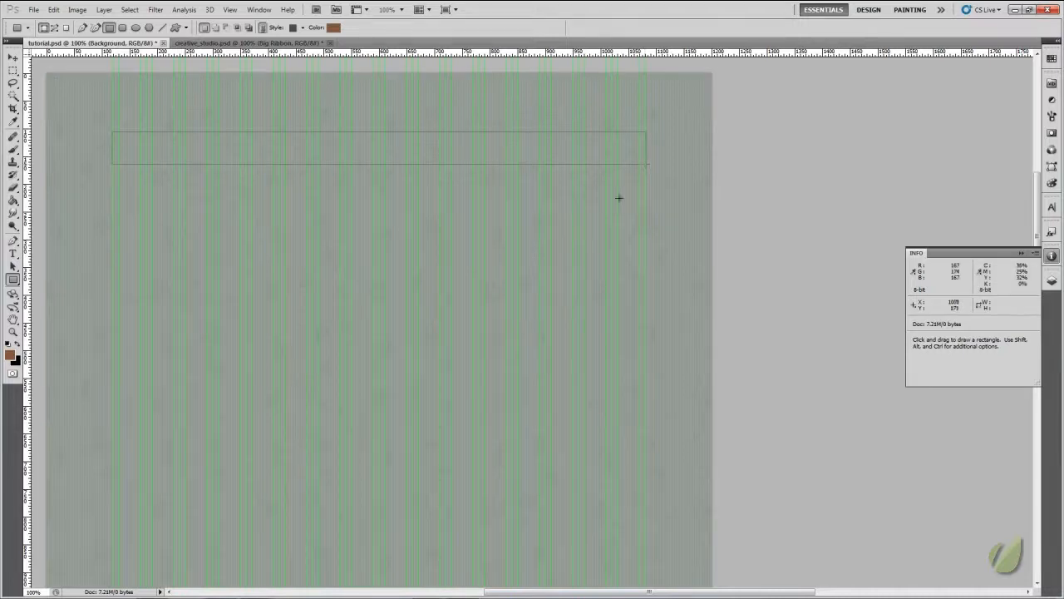
Step: Clear the layer style from the Shape 1 layer so only its solid brown fill remains
click(1052, 281)
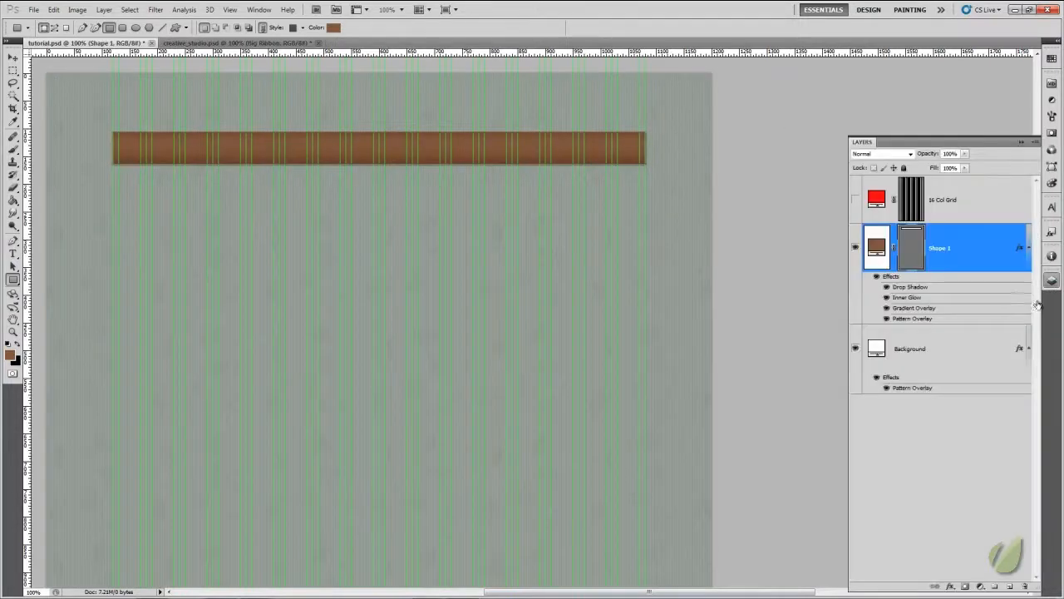
right_click(1023, 246)
click(958, 438)
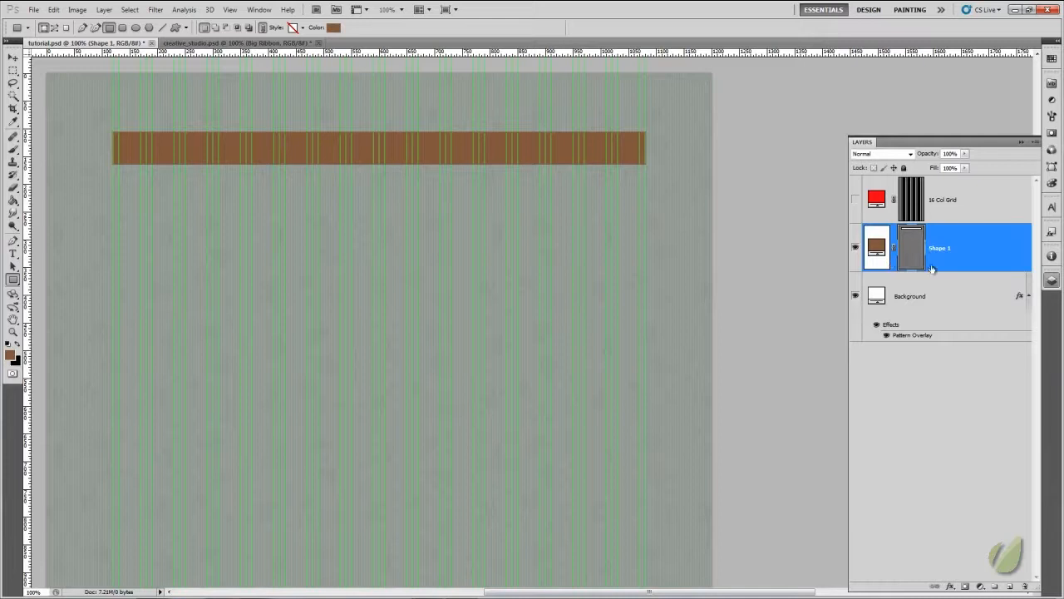
double_click(877, 247)
click(300, 264)
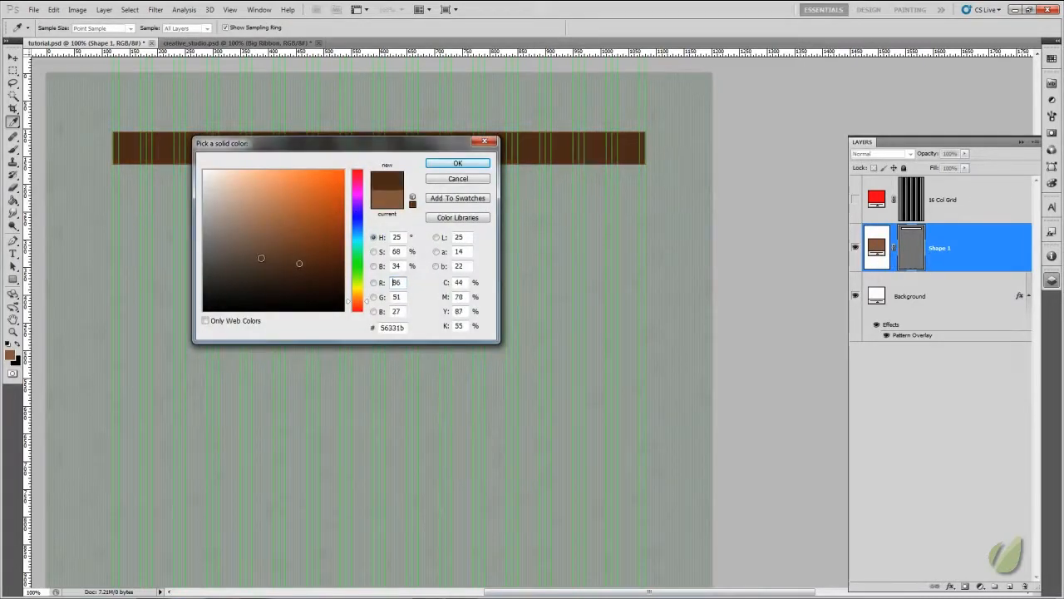
click(254, 228)
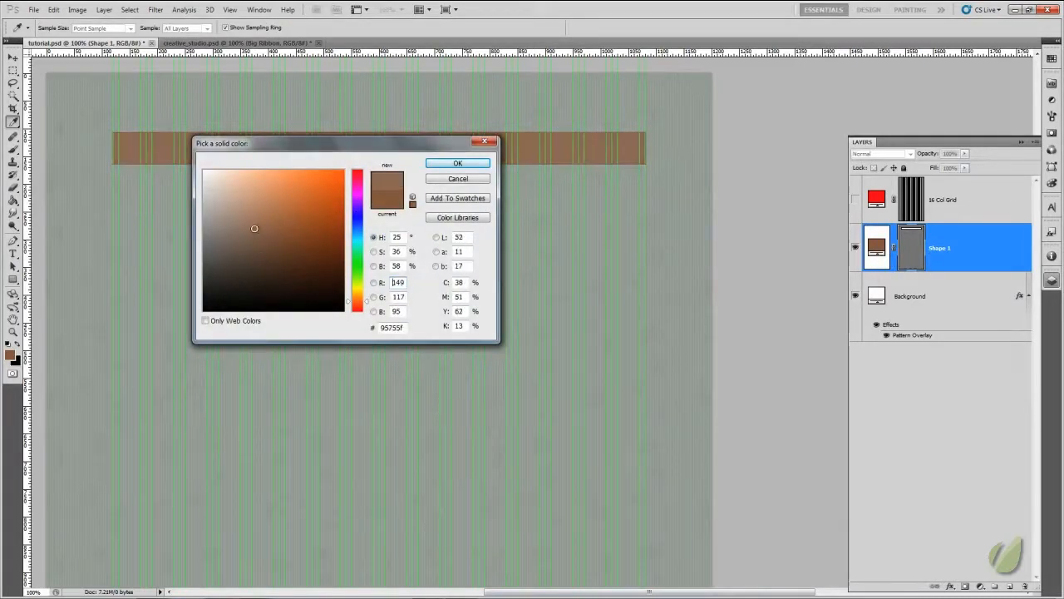
click(458, 179)
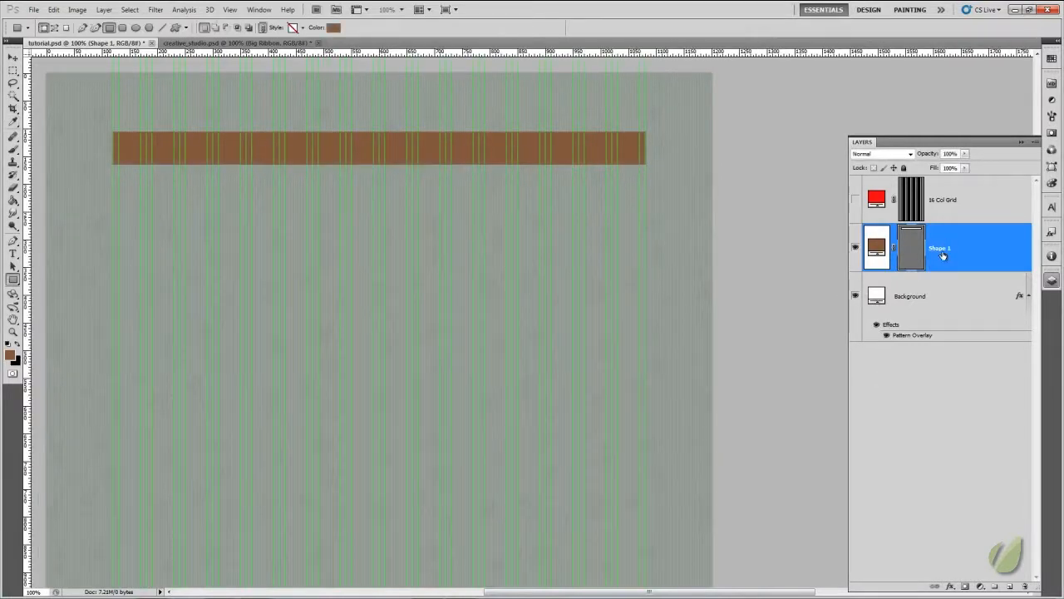
Step: Add a Pattern Overlay to the Shape 1 layer using the diagonal pixel-line pattern with the extra corner pixel
right_click(877, 248)
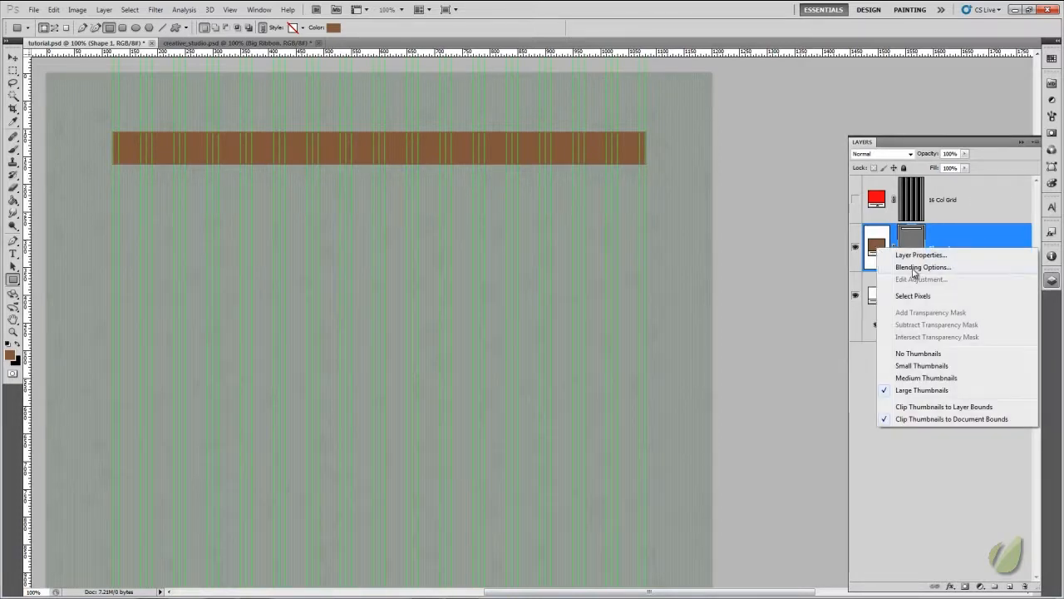
click(914, 267)
drag(381, 133, 290, 217)
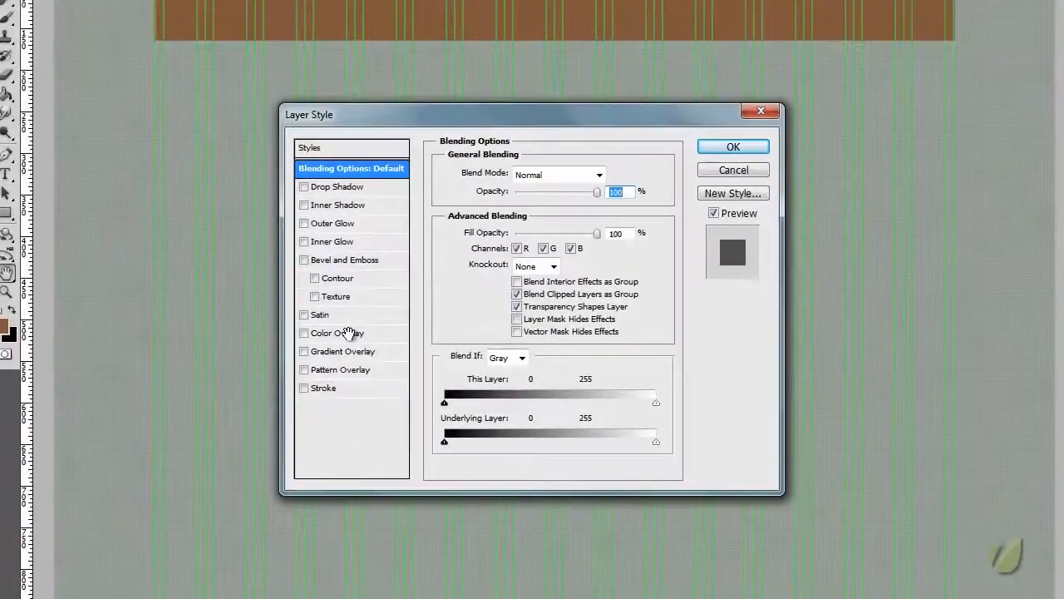
click(335, 372)
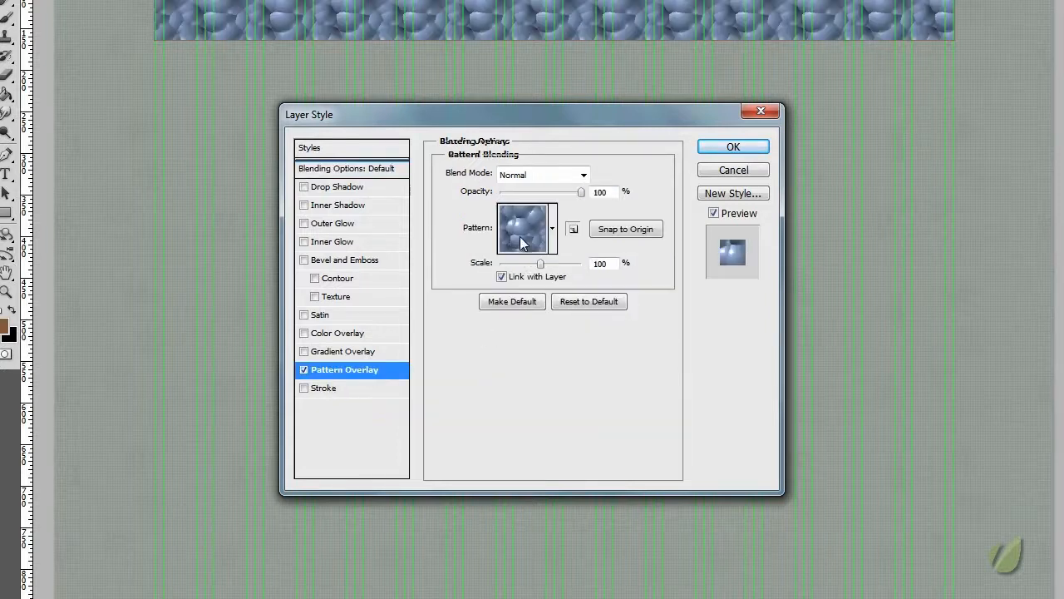
click(553, 229)
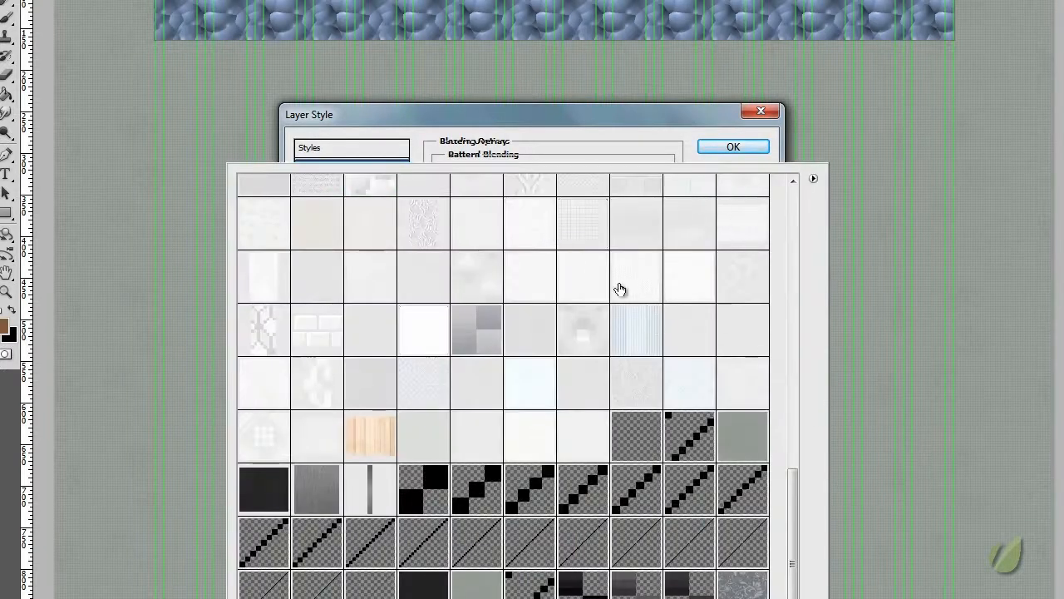
click(690, 438)
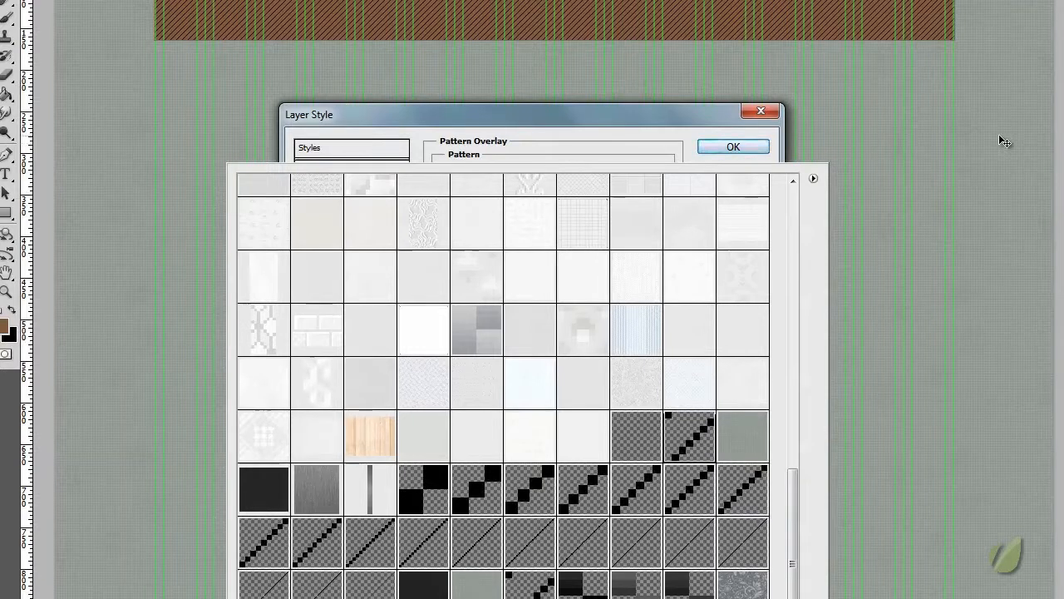
click(936, 121)
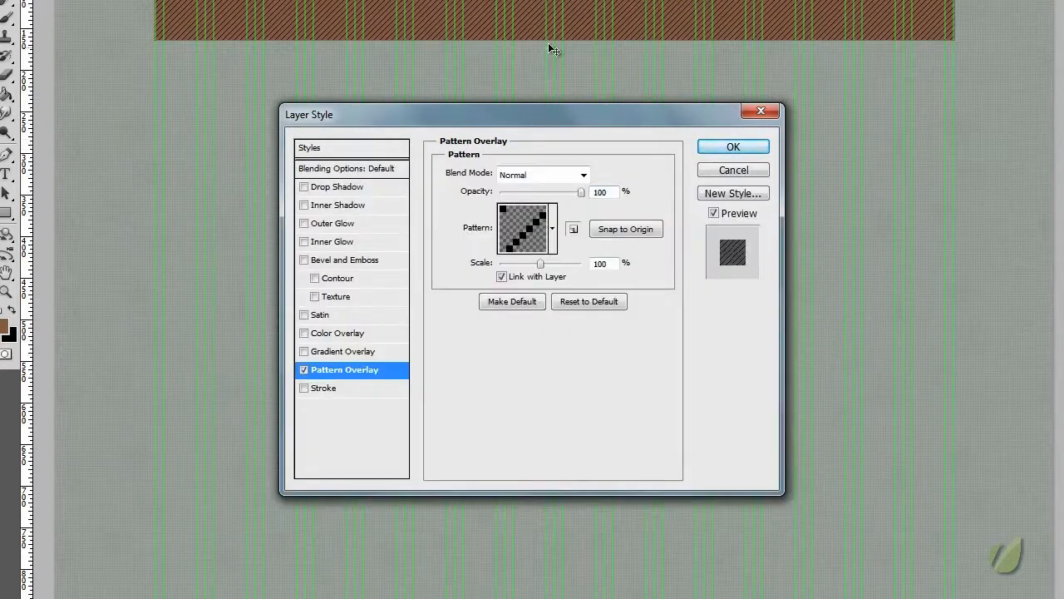
Step: Set the Pattern Overlay to Overlay blend mode with 65% opacity and 50% scale
drag(567, 136, 451, 108)
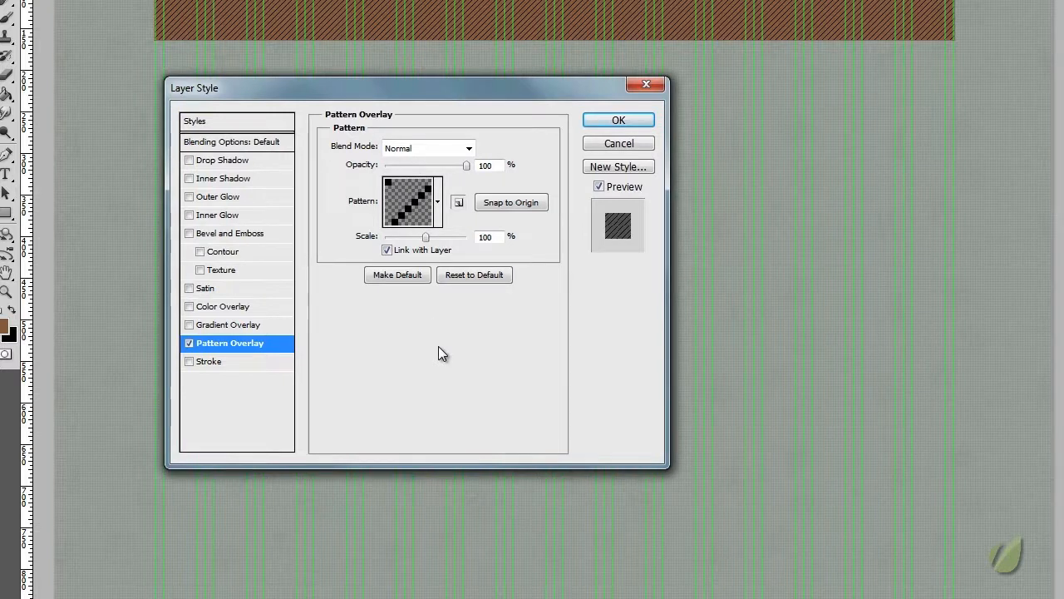
click(469, 150)
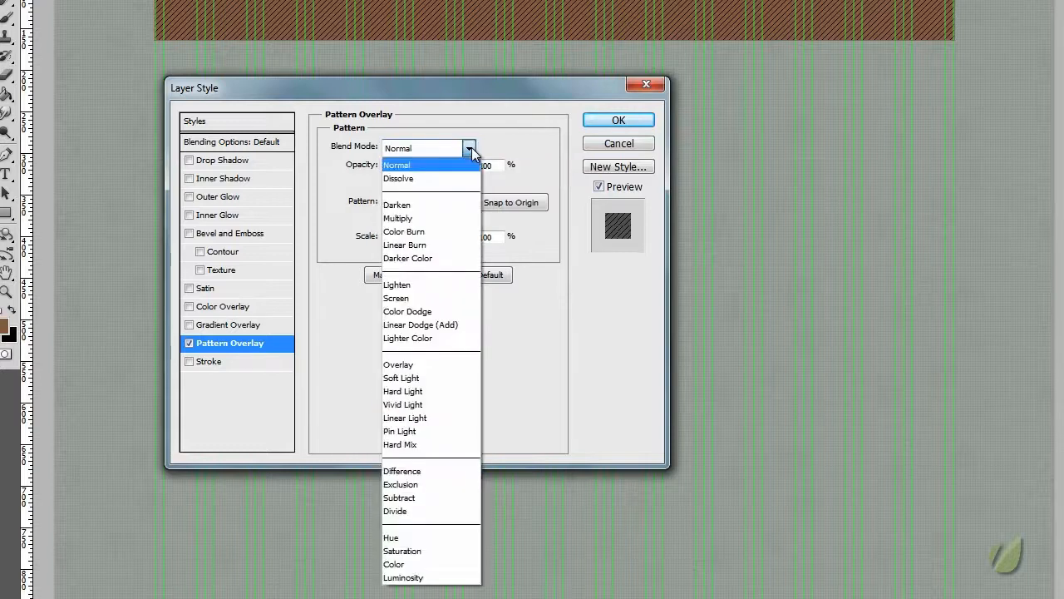
click(431, 366)
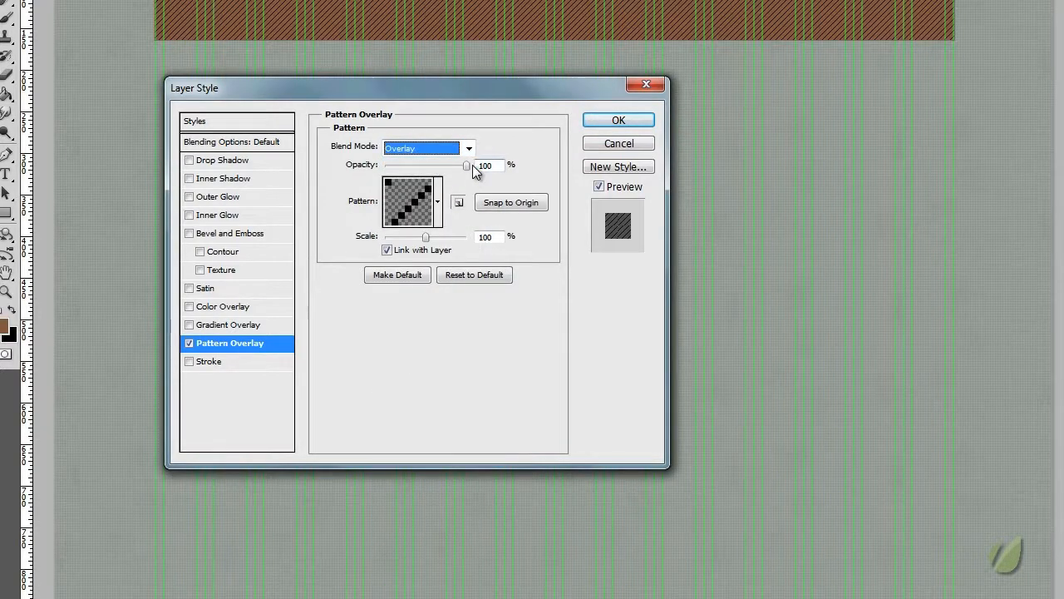
drag(473, 165, 437, 175)
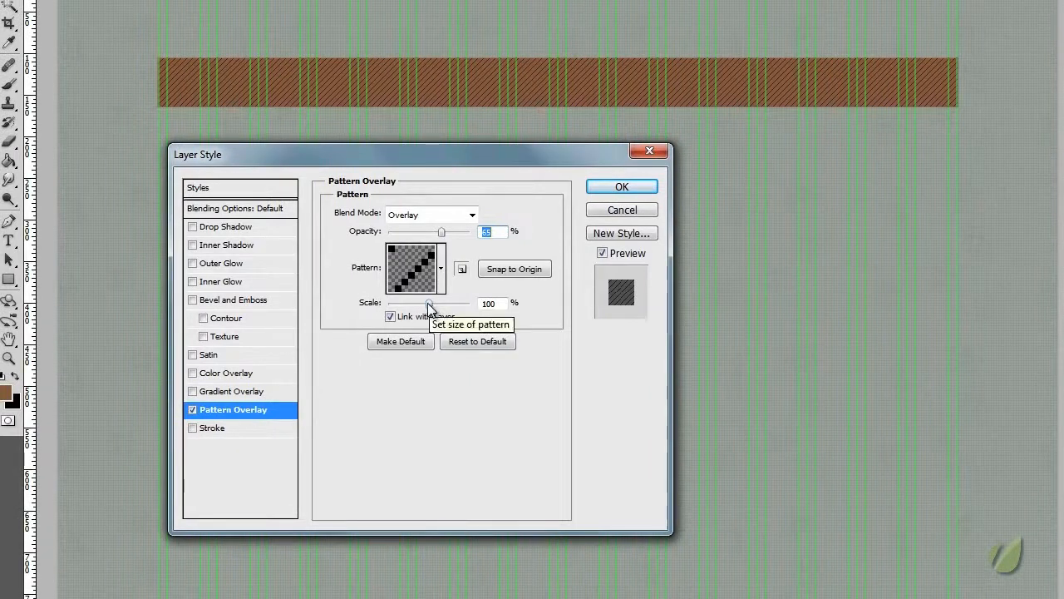
click(498, 303)
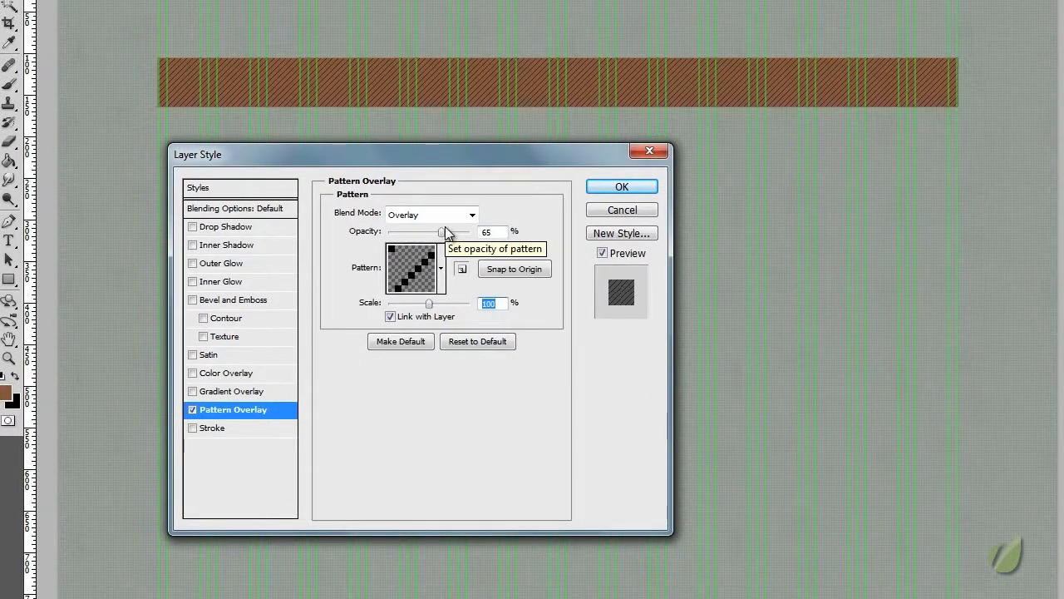
text(50)
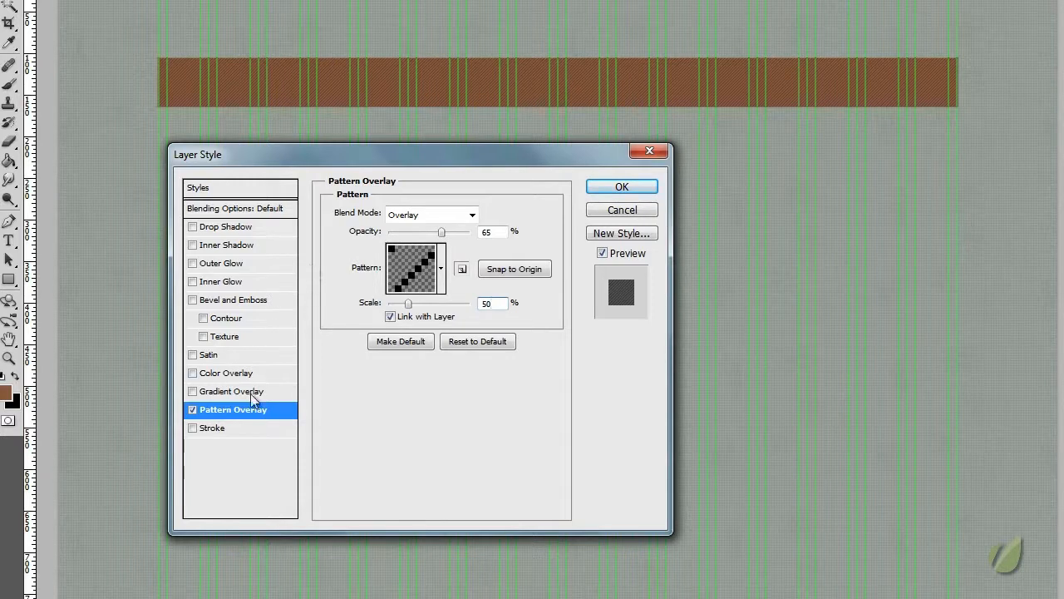
Step: Add a Gradient Overlay to the ribbon shape and insert two extra color stops at 35% and 70% in its black-to-white gradient
drag(582, 156, 847, 198)
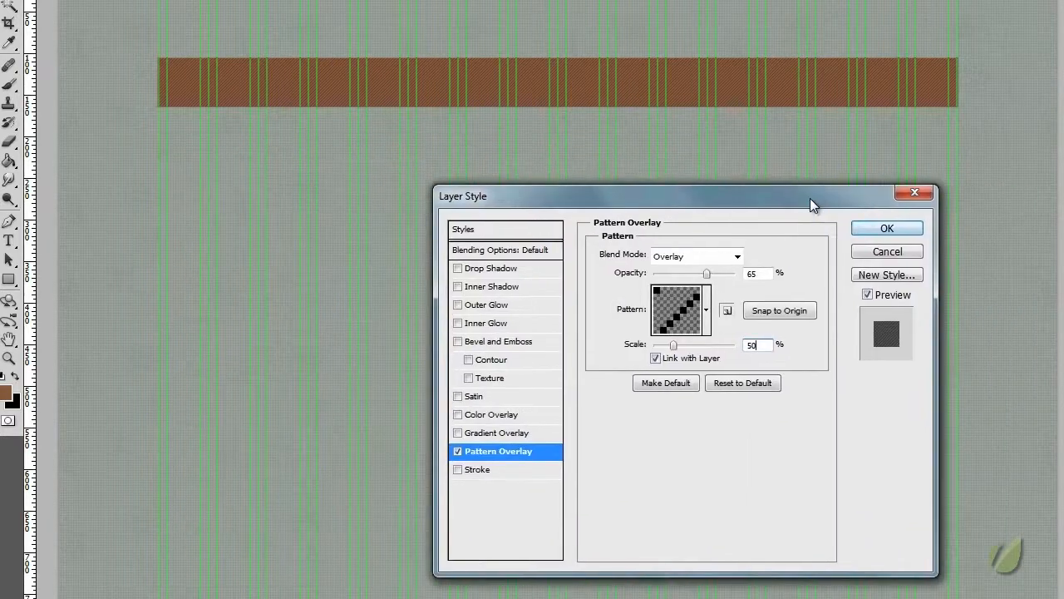
click(492, 434)
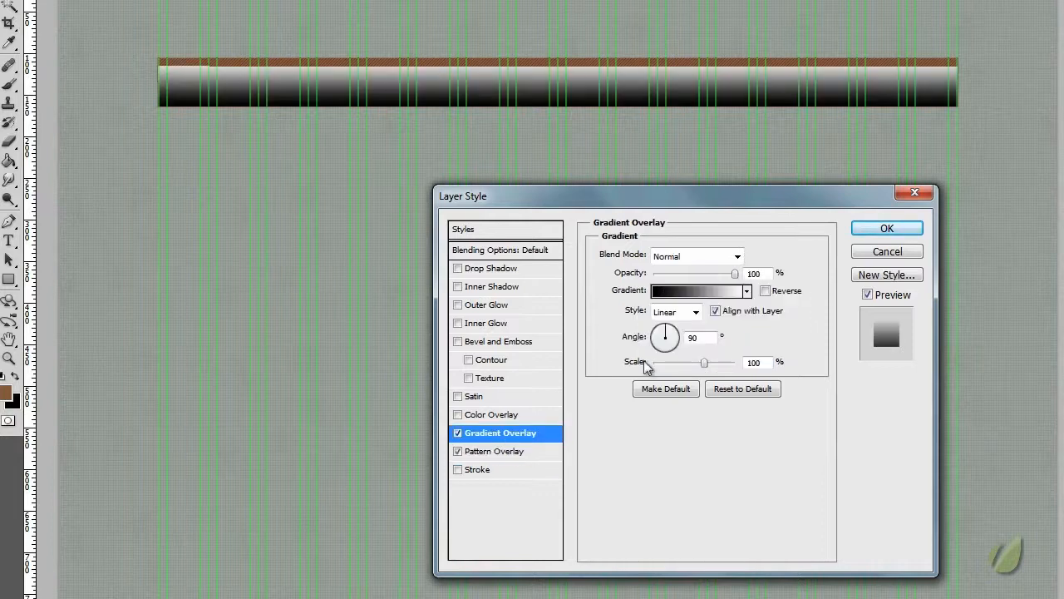
click(689, 293)
drag(581, 180, 680, 197)
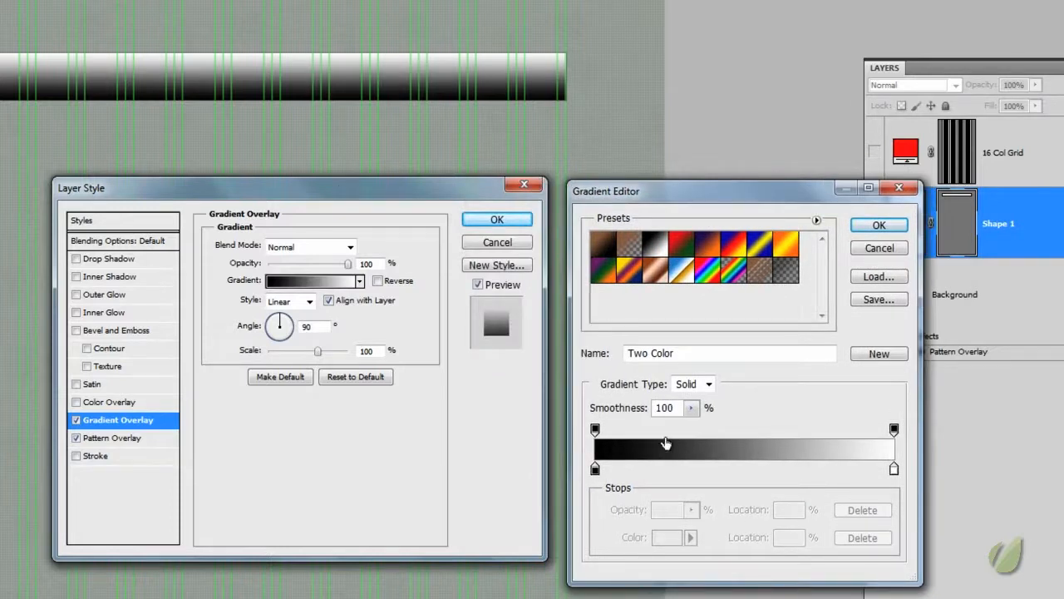
click(700, 471)
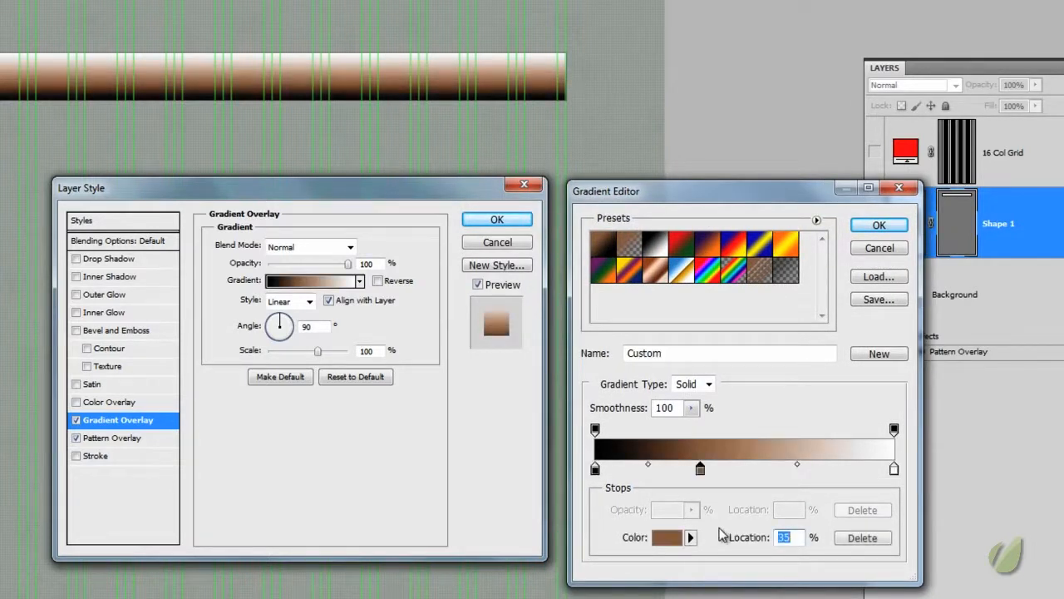
click(804, 470)
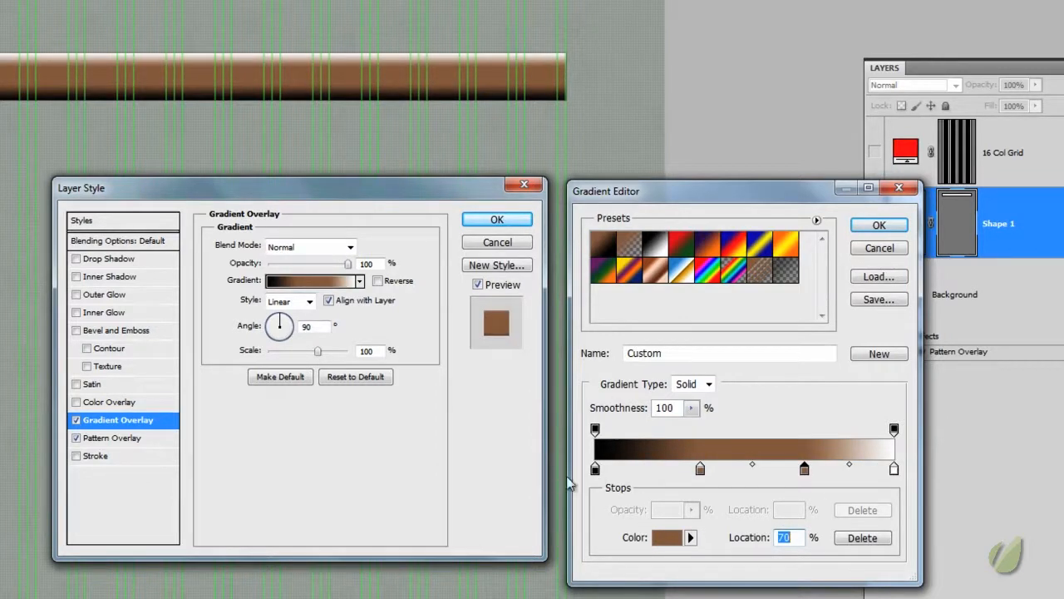
Step: Change the gradient's color stop at 35% to grey 808080
double_click(700, 470)
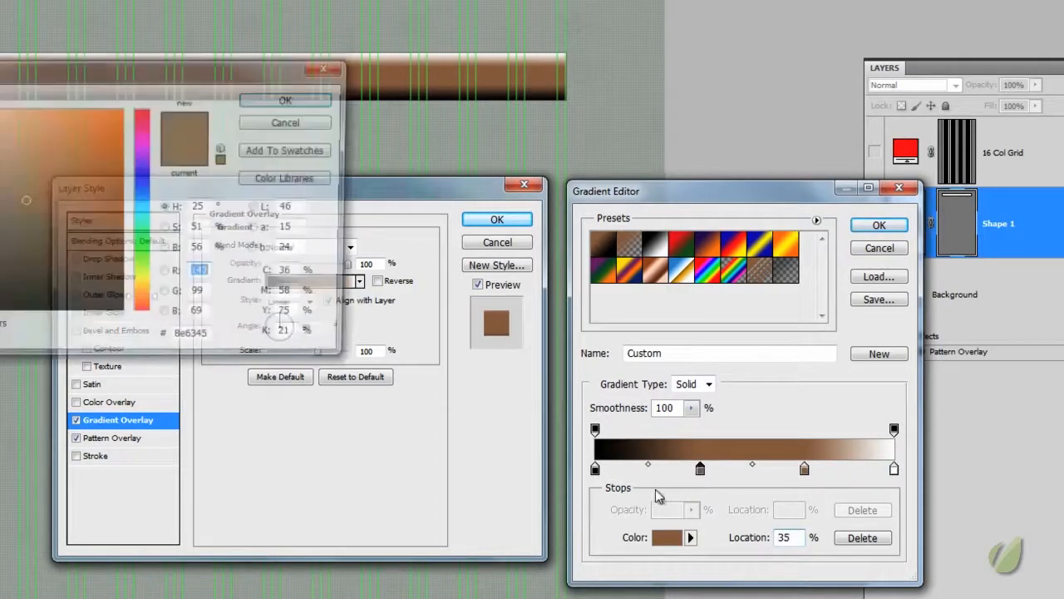
text(808)
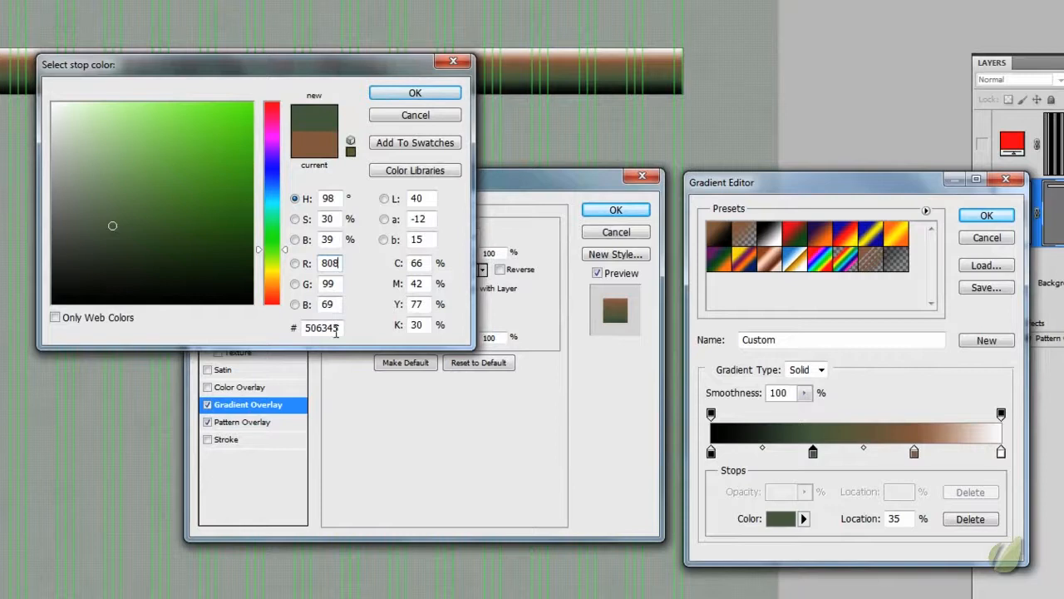
click(489, 183)
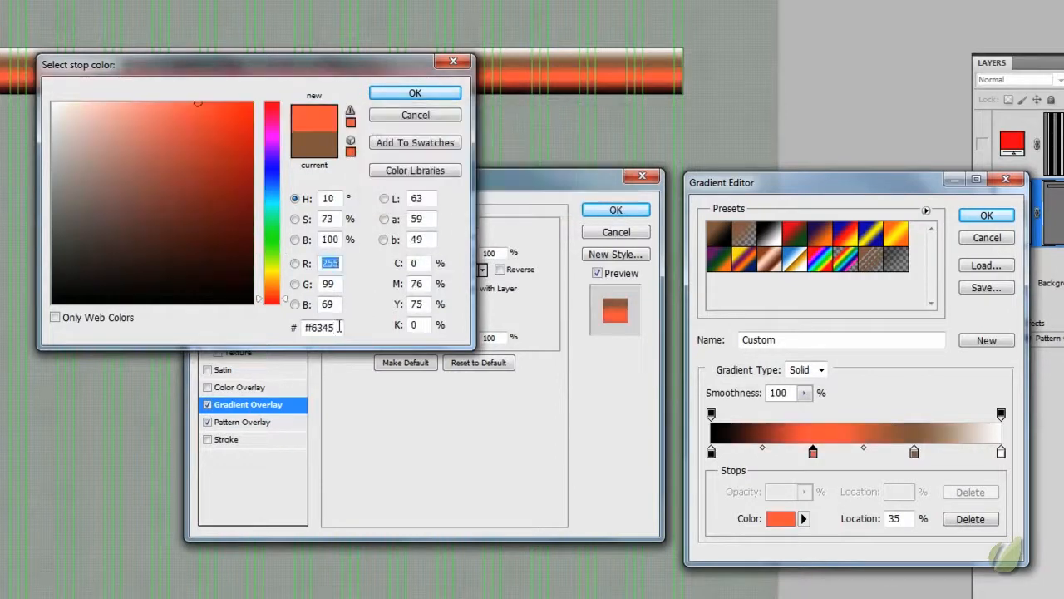
double_click(332, 327)
text(808)
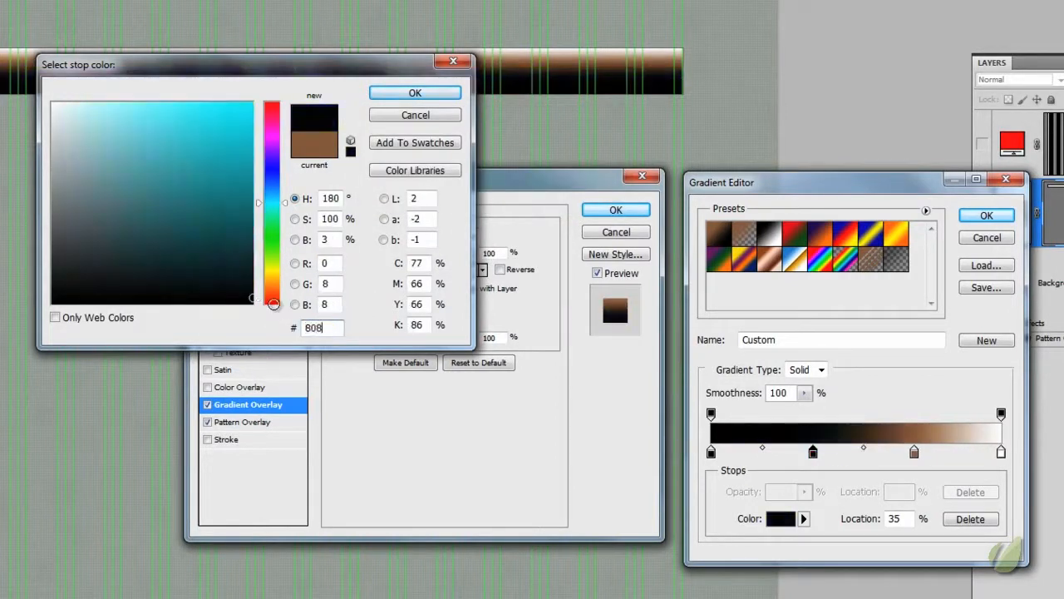
text(080)
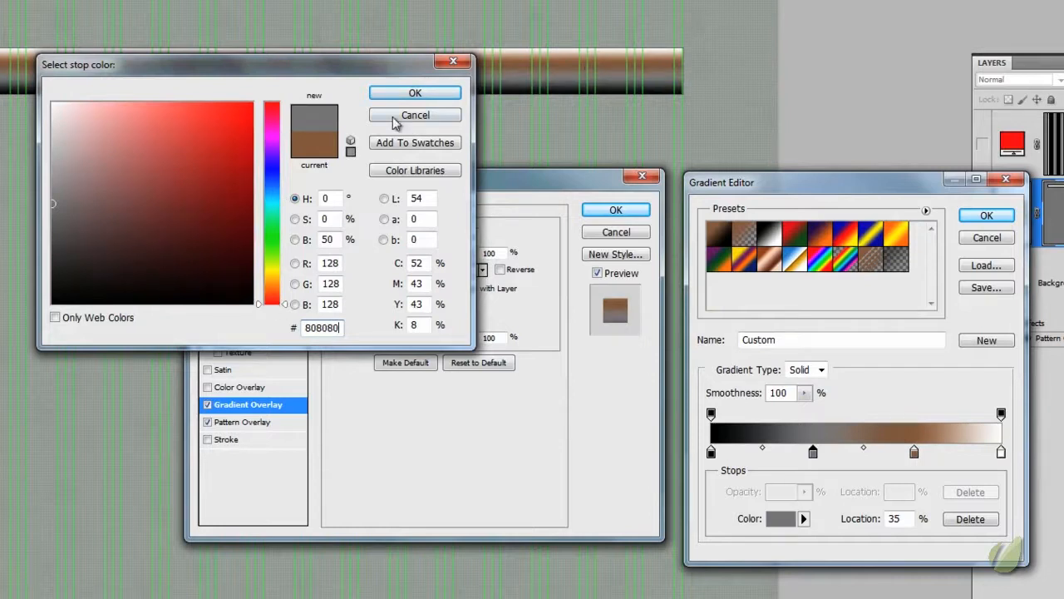
click(413, 94)
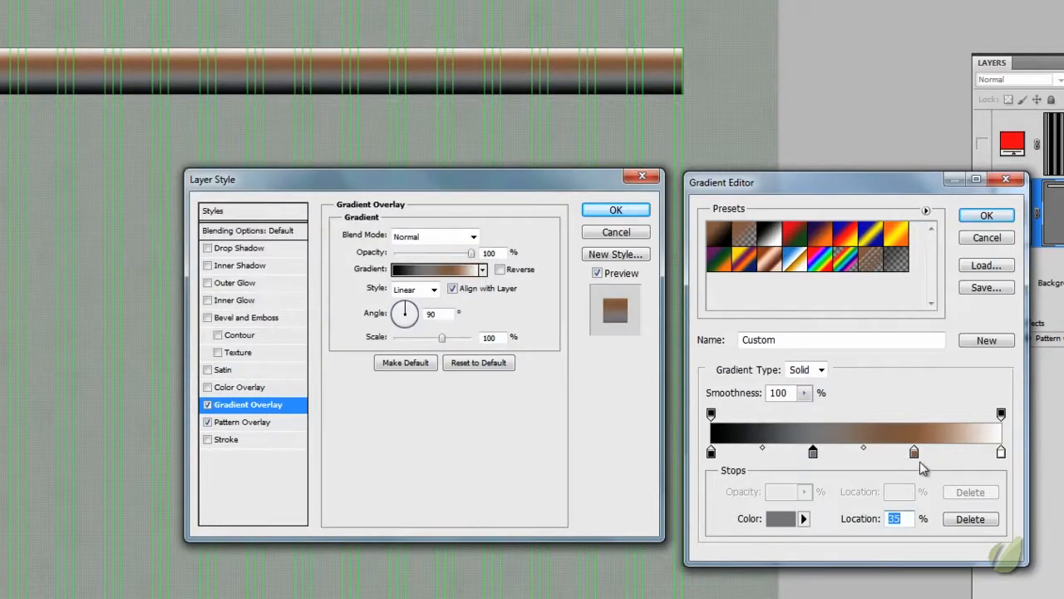
Step: Change the gradient's color stop at 70% to light grey b2b2b2
double_click(914, 452)
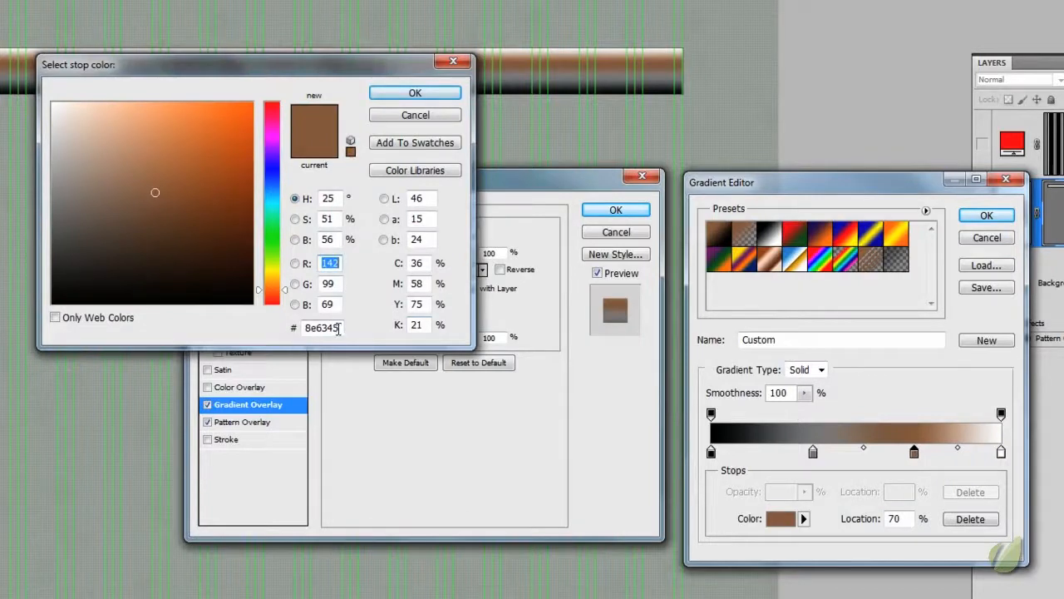
drag(339, 328, 258, 326)
text(b2b2b2)
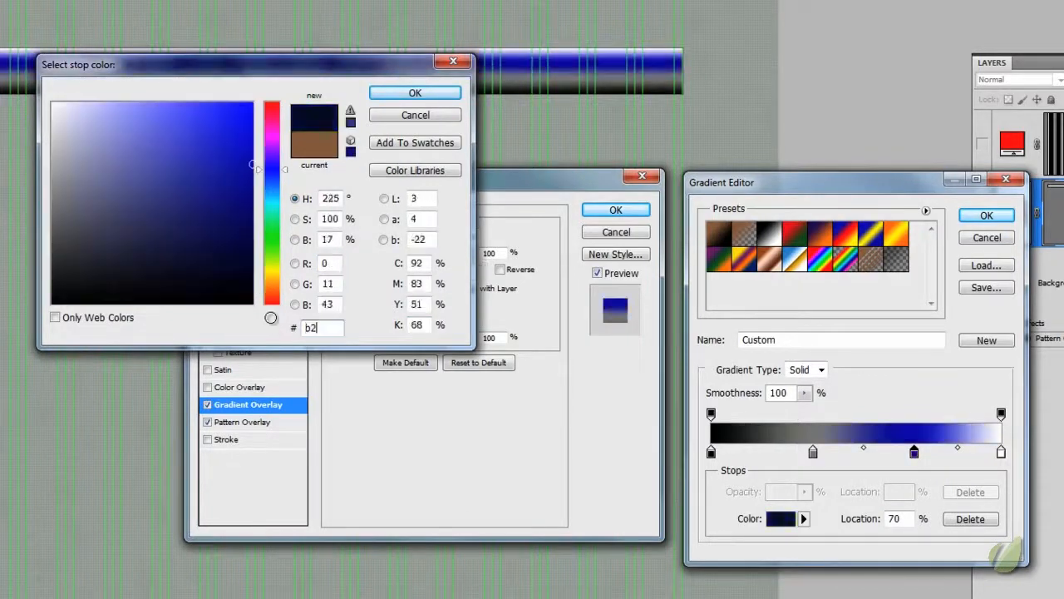
click(447, 92)
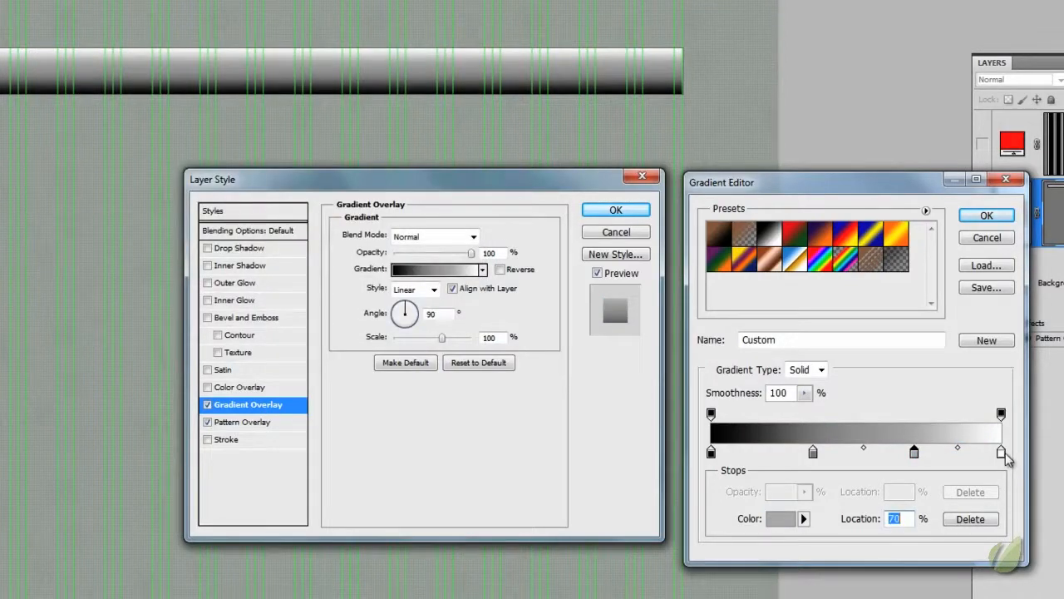
Step: Change the gradient's end stop at 100% to dark grey 4c4c4c and accept the edited gradient
double_click(1002, 452)
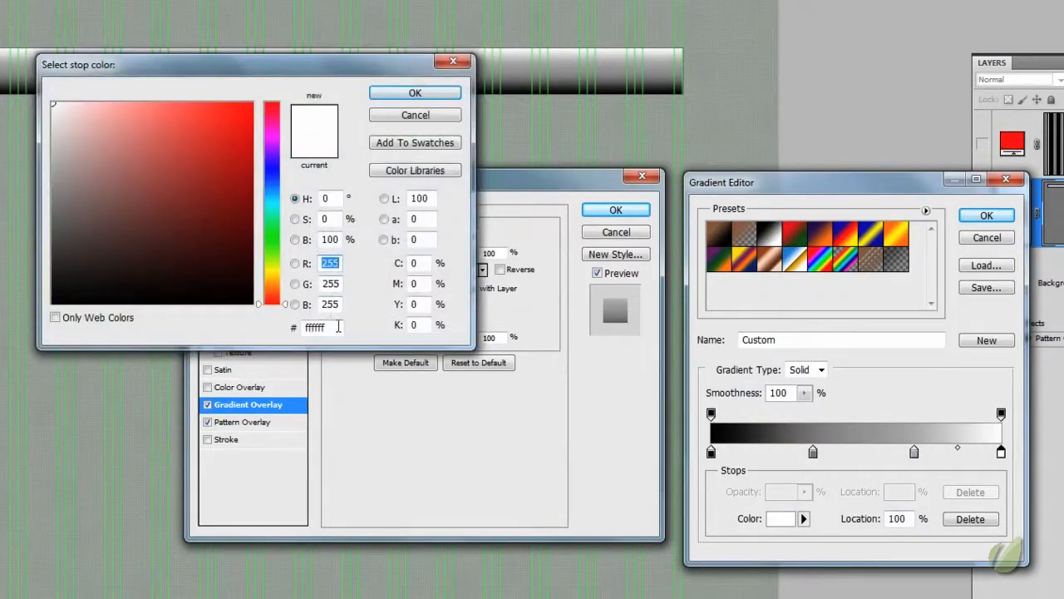
click(320, 327)
text(4c4c4c)
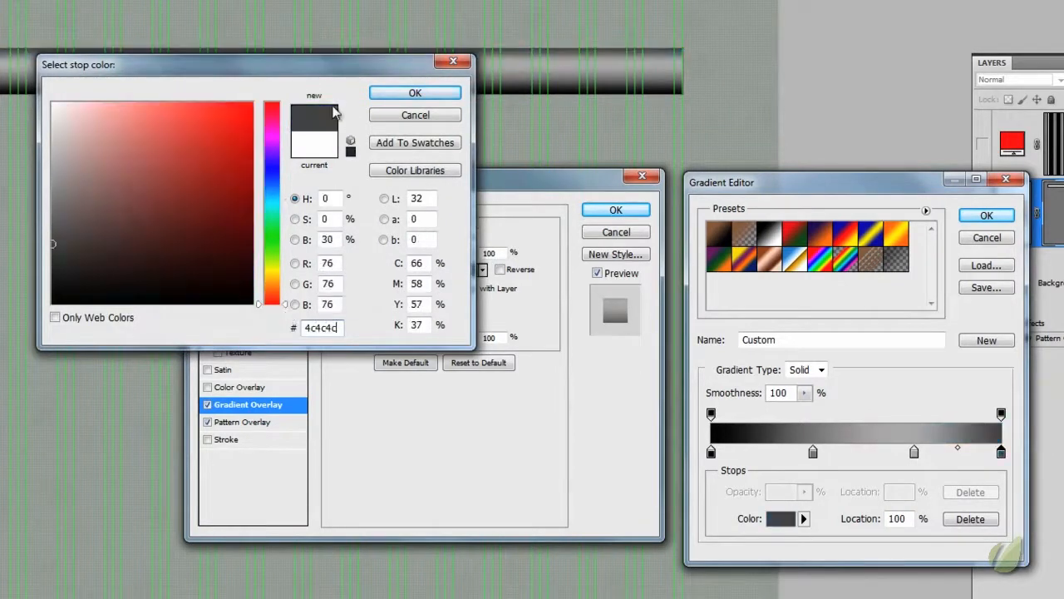
click(398, 93)
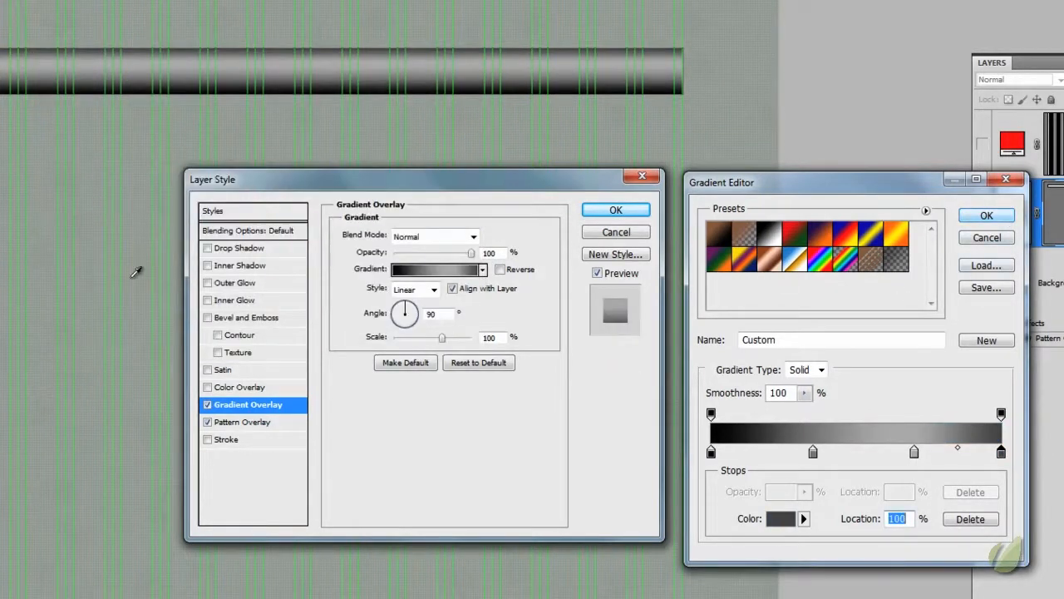
click(971, 220)
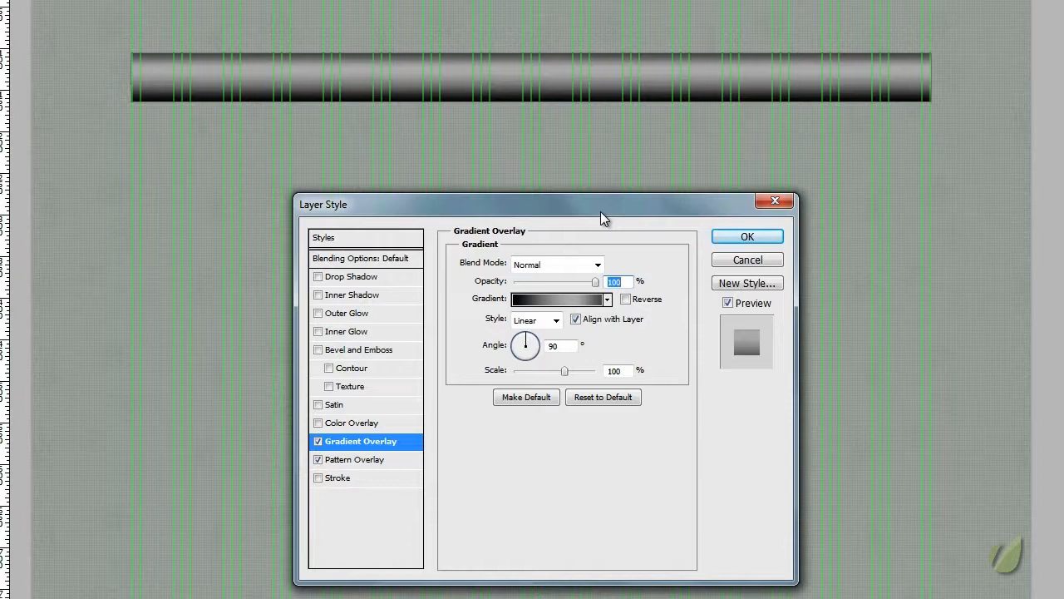
Step: Set the Gradient Overlay to Soft Light blend mode at 30% opacity
click(597, 268)
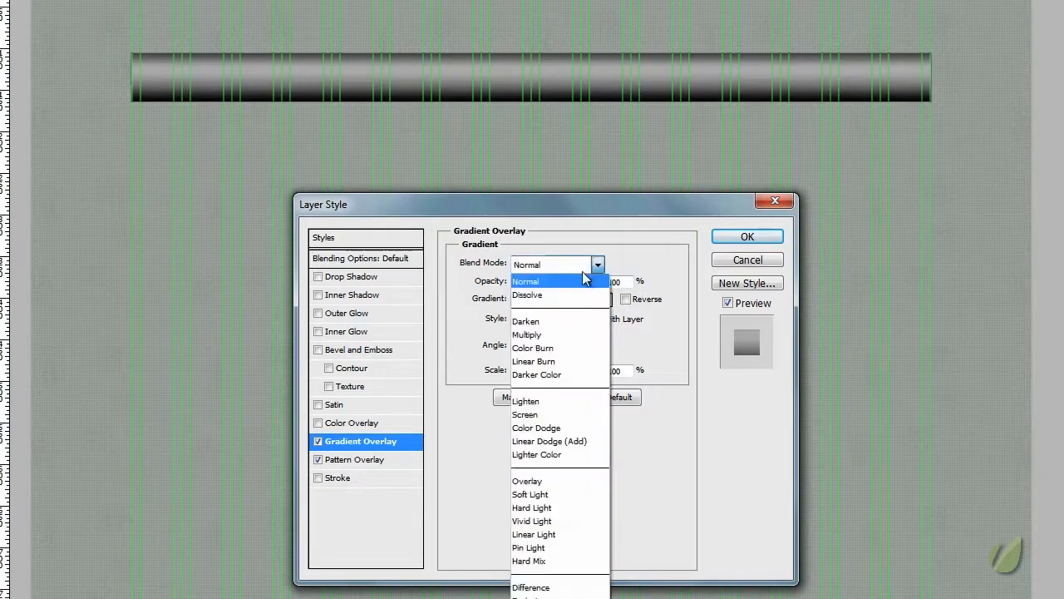
click(548, 490)
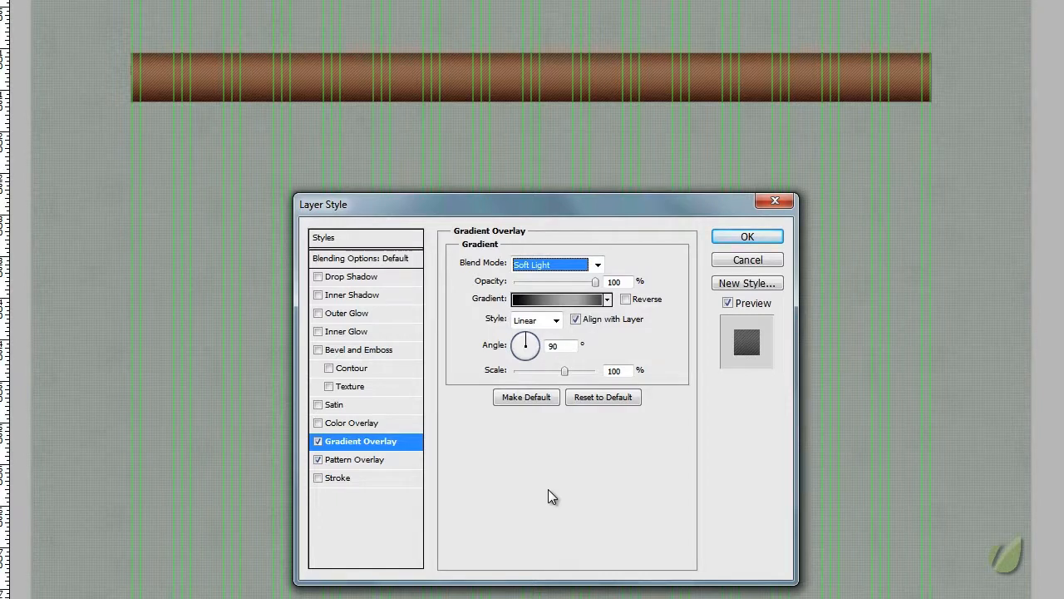
drag(596, 282, 540, 284)
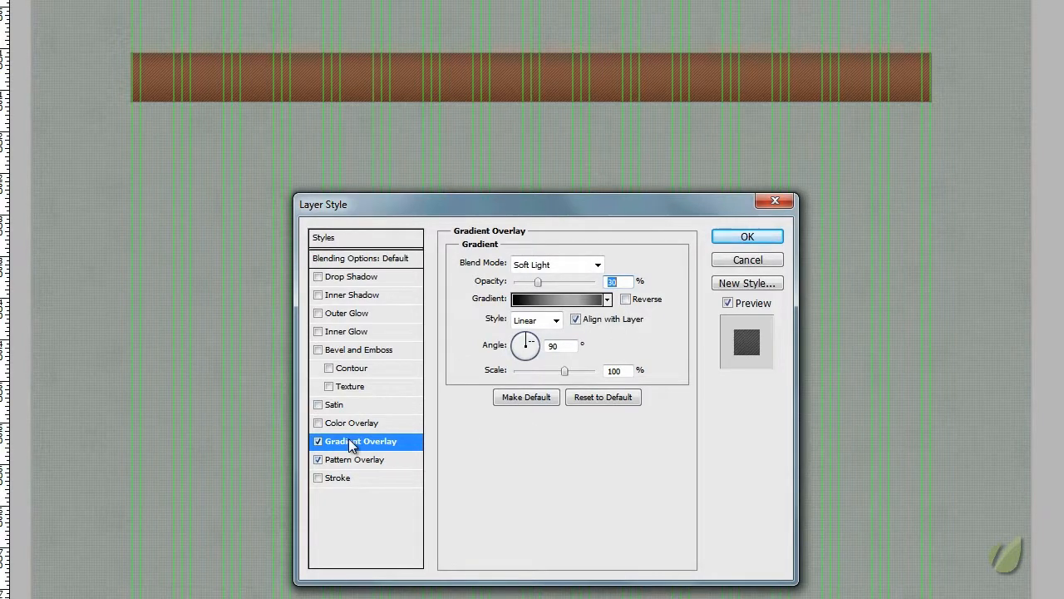
Step: Add an Inner Glow to the ribbon shape with the near-white color fcfcfb
click(345, 331)
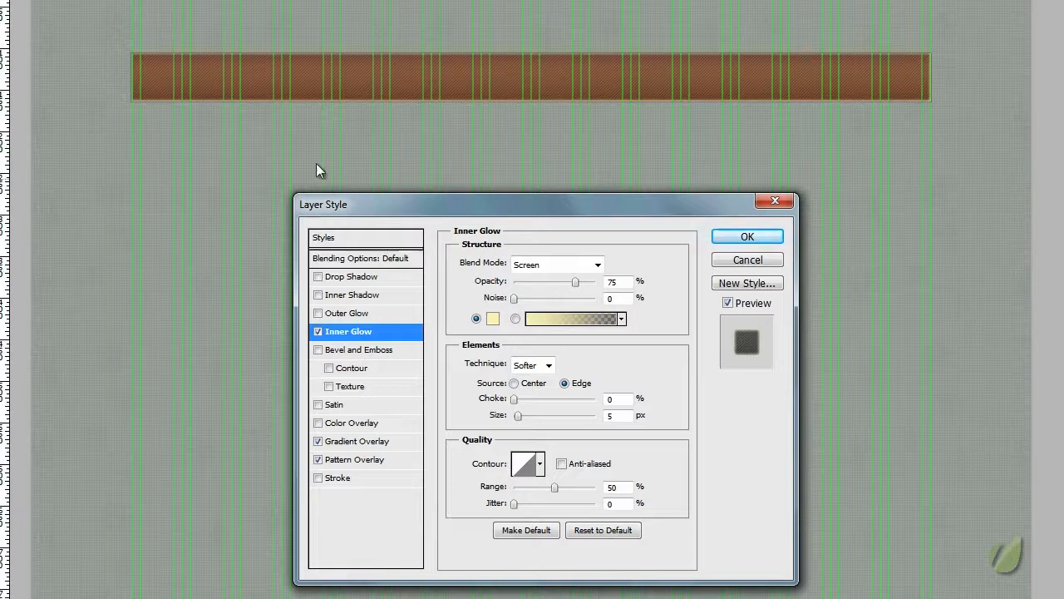
click(492, 318)
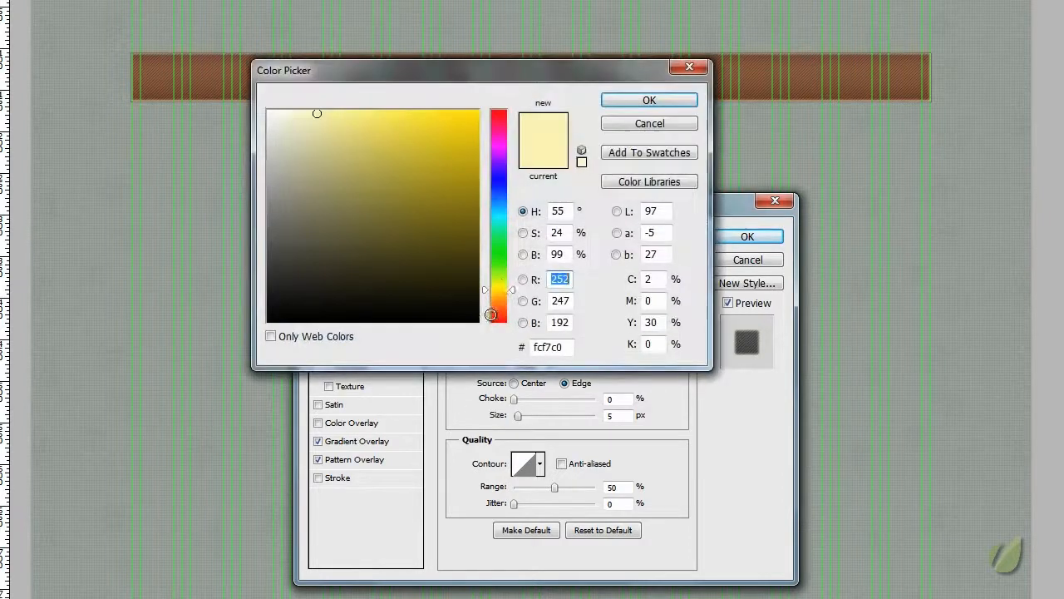
click(267, 113)
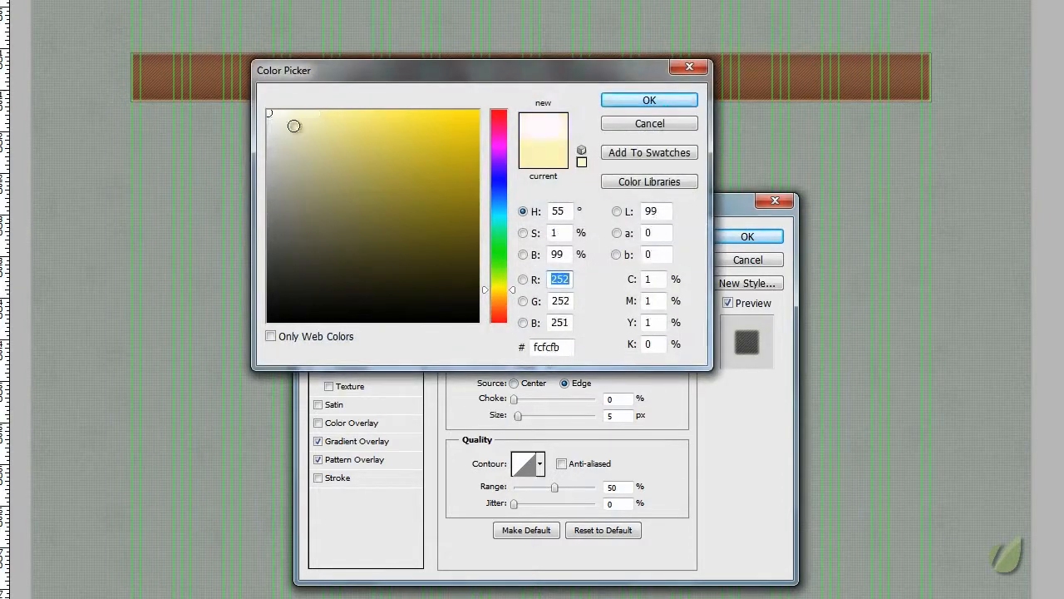
click(649, 100)
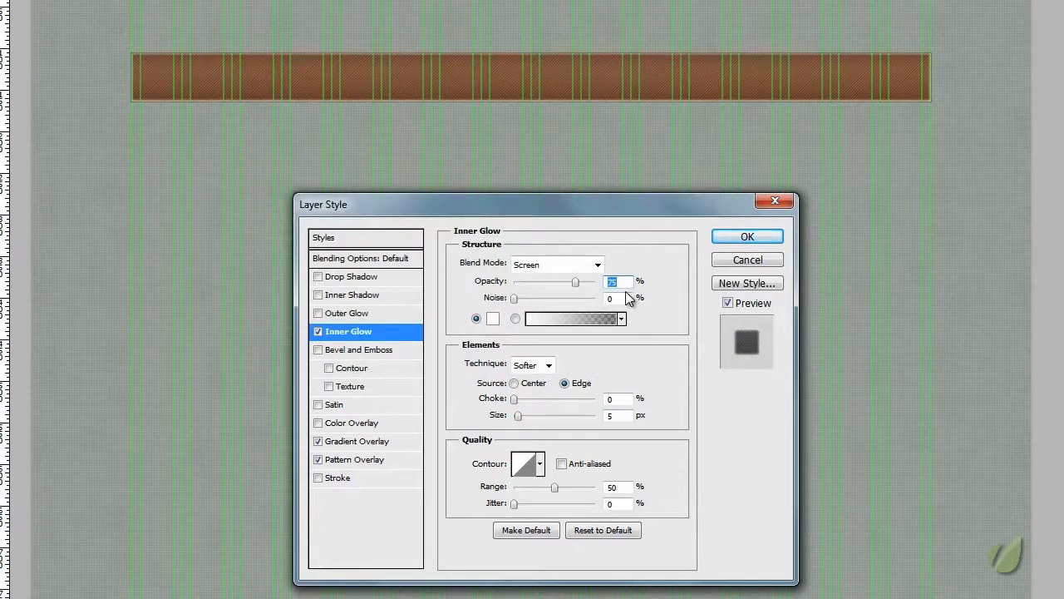
Step: Set the Inner Glow to Overlay blend mode with 30% opacity and a size of 2 px
click(597, 264)
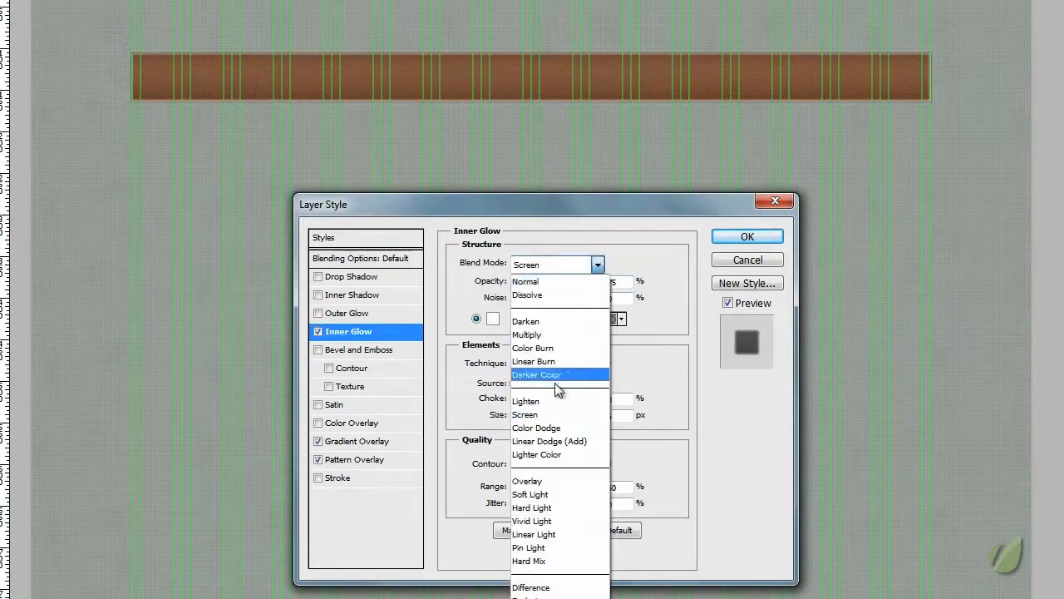
click(540, 480)
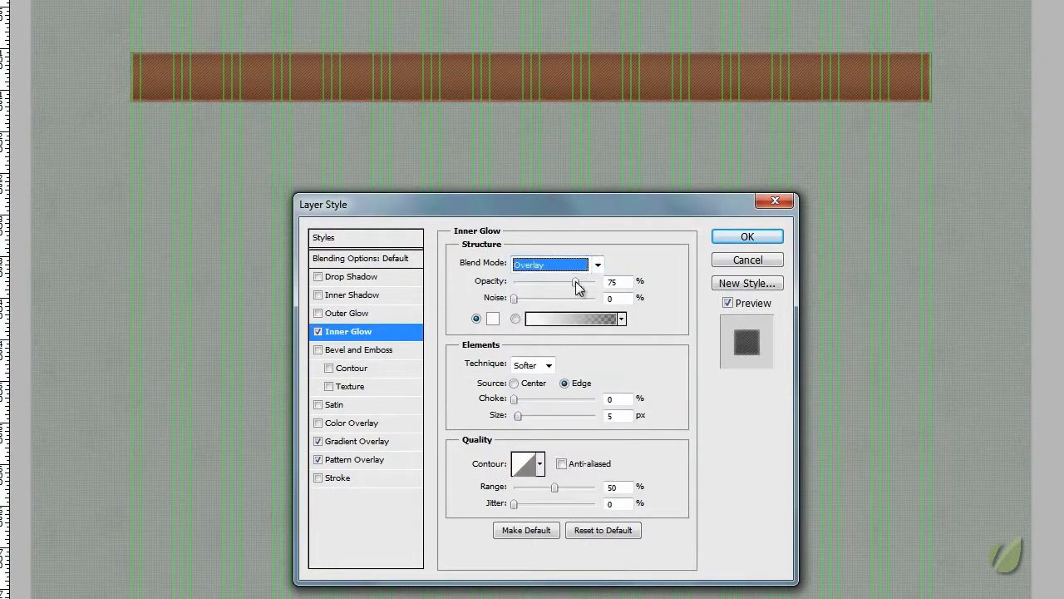
drag(578, 285, 537, 291)
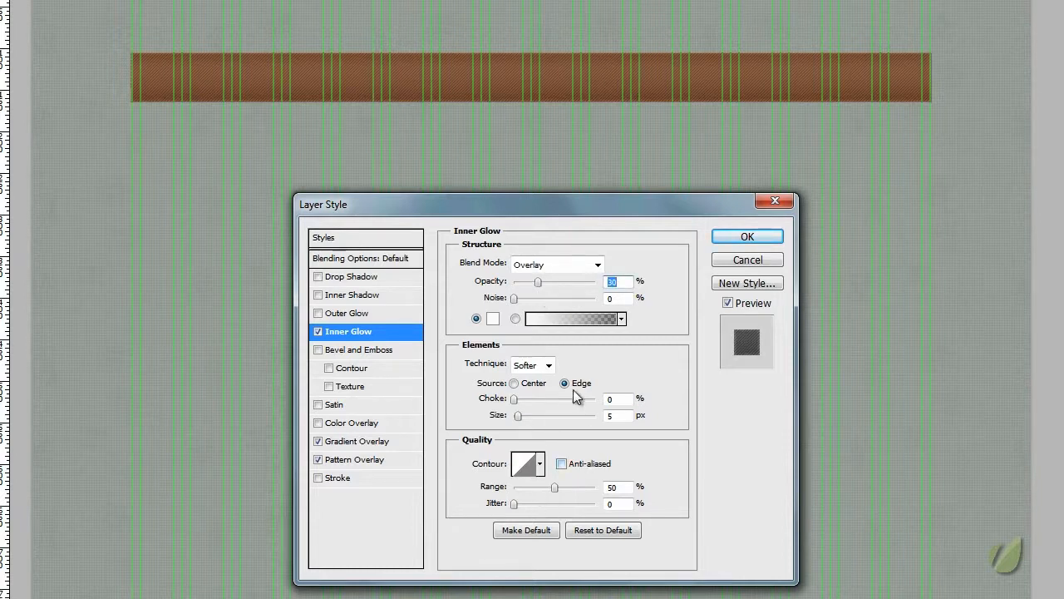
click(613, 414)
text(2)
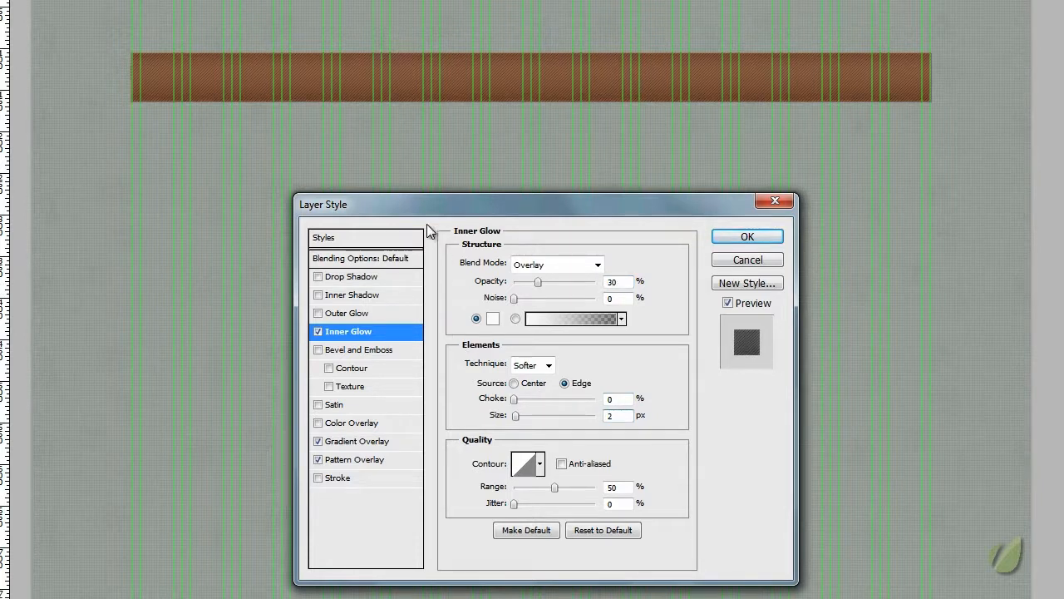
Step: Add a Drop Shadow to the ribbon with 36% opacity, 2 px distance and 4 px size, apply the styles and hide the guides
click(357, 278)
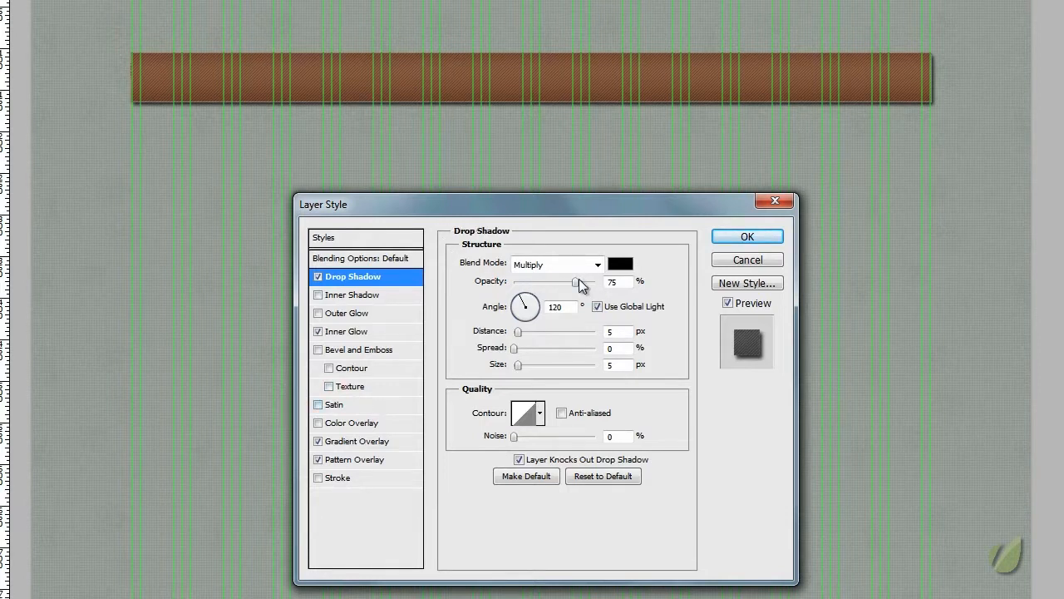
drag(572, 283, 543, 283)
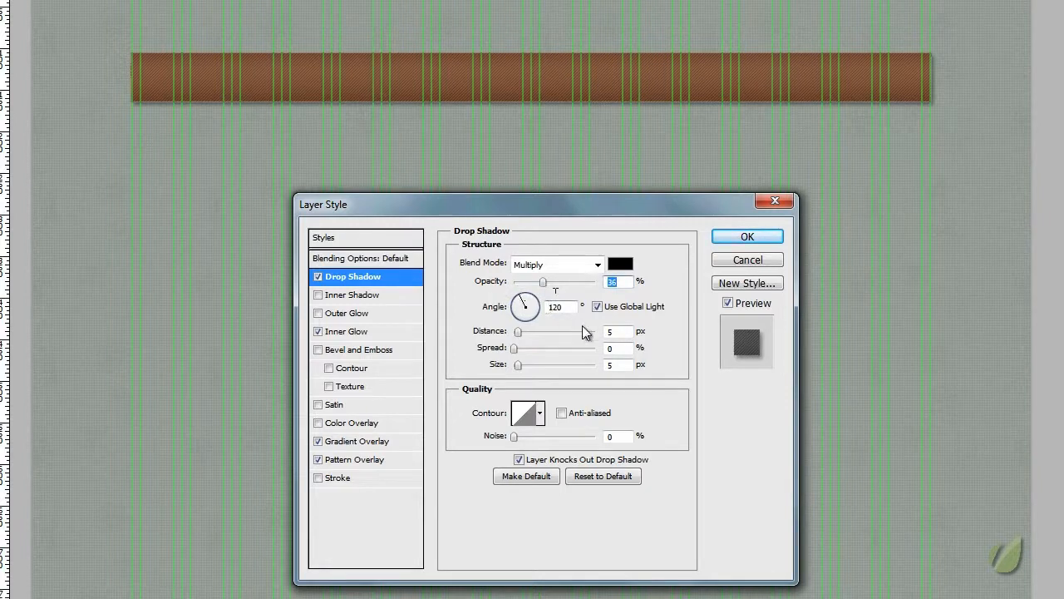
click(619, 334)
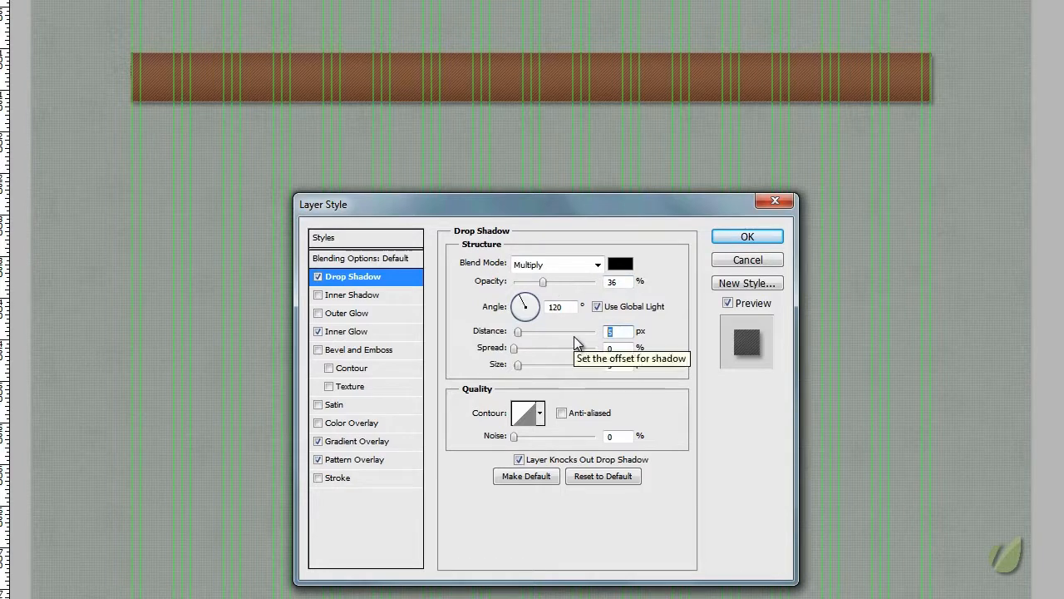
text(2)
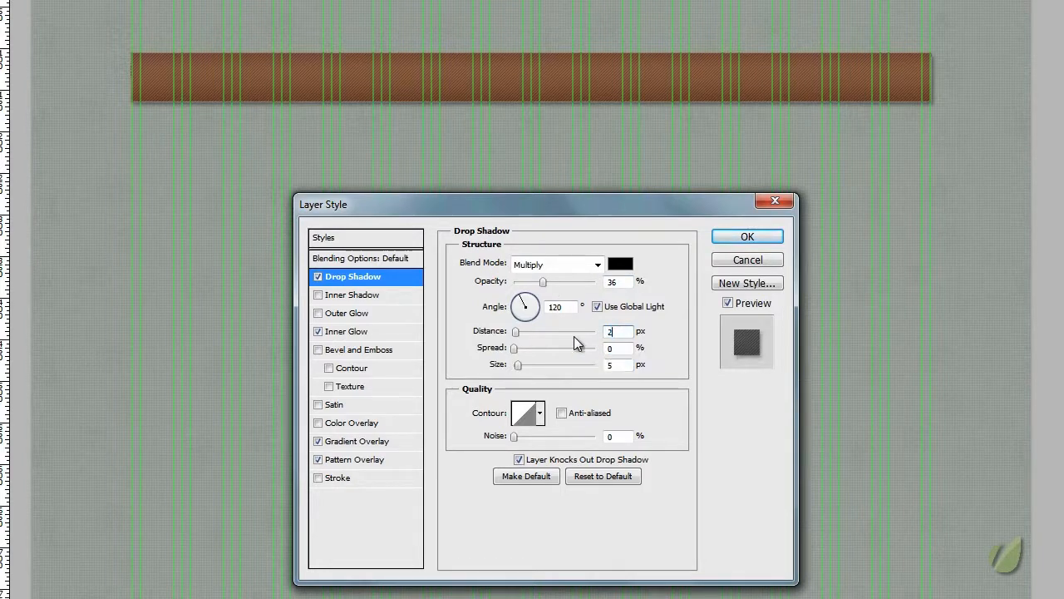
click(617, 366)
text(4)
click(740, 239)
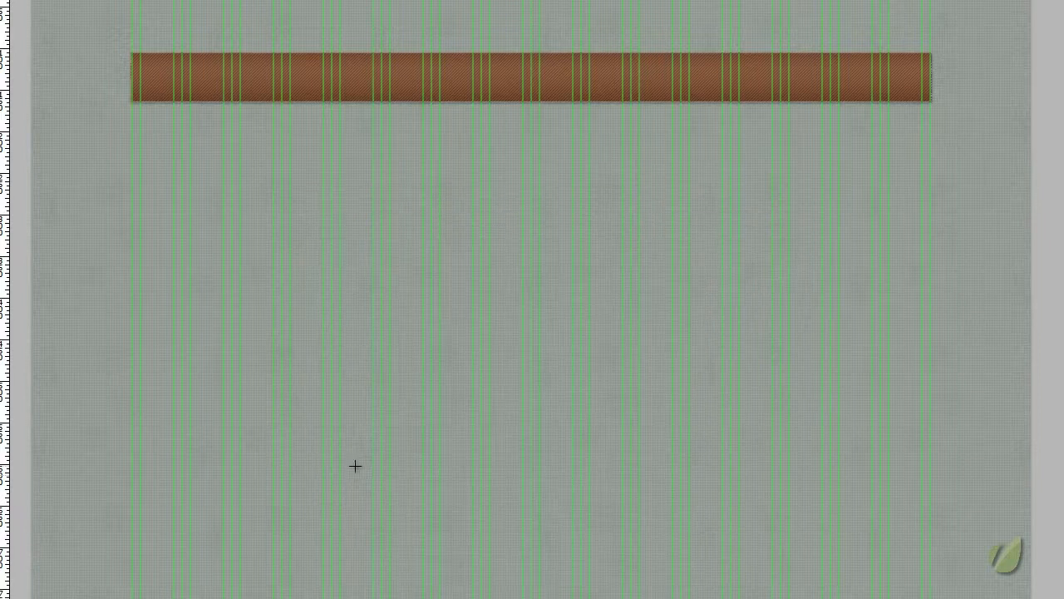
key(ctrl+h)
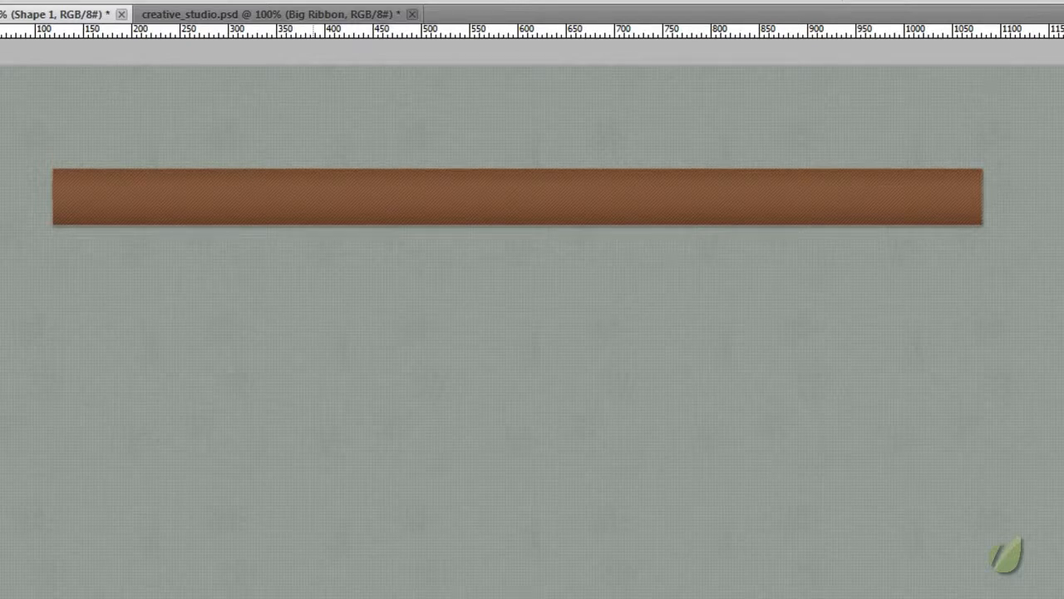
Step: Show the guides and add horizontal ones at the ribbon's top, bottom and middle, plus a vertical one about 55 px from the canvas's left edge
key(ctrl+semicolon)
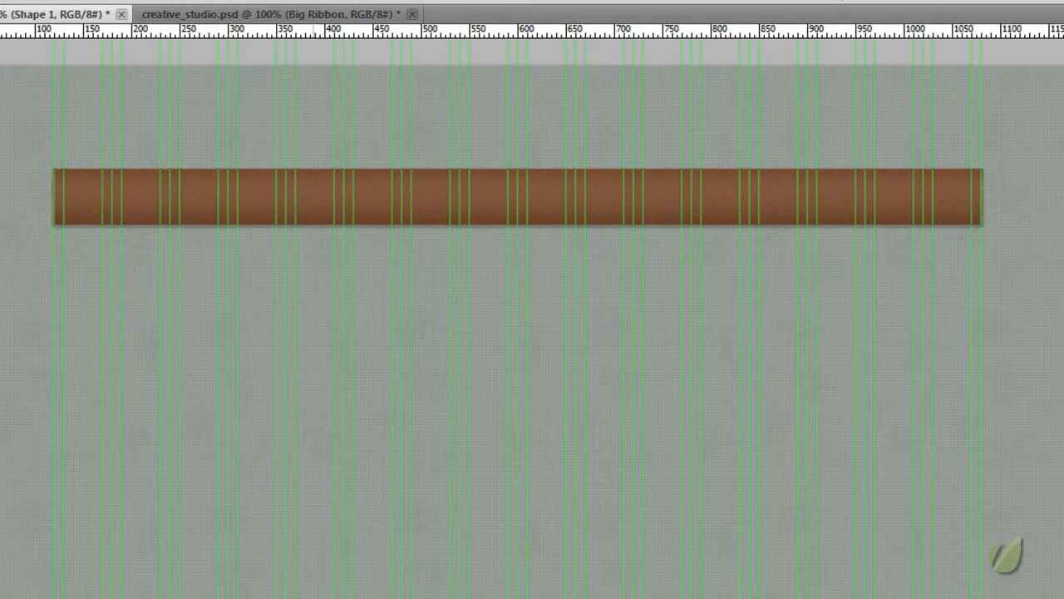
key(ctrl+plus)
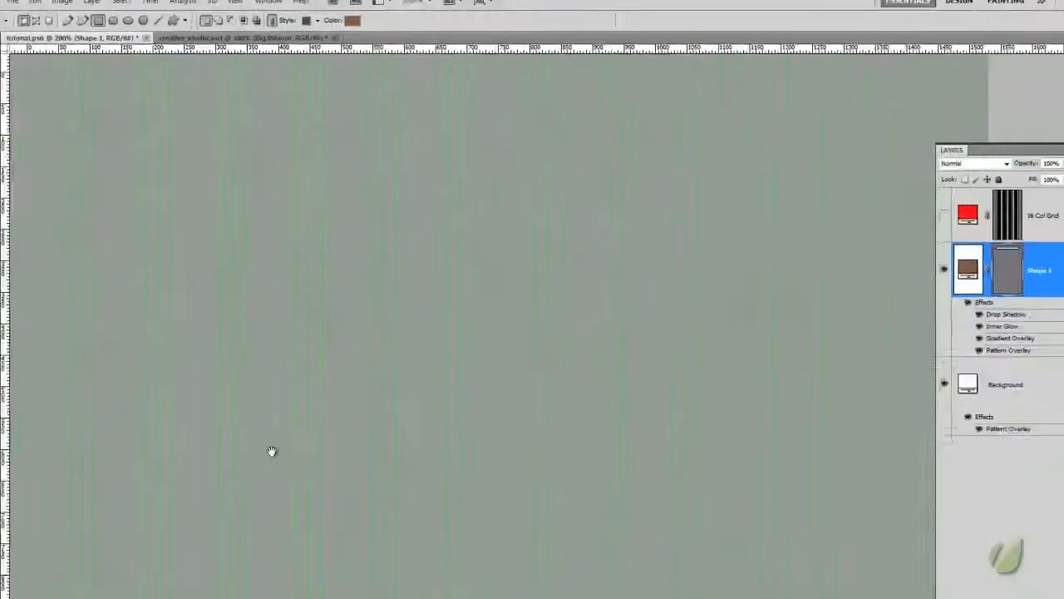
drag(271, 451, 449, 446)
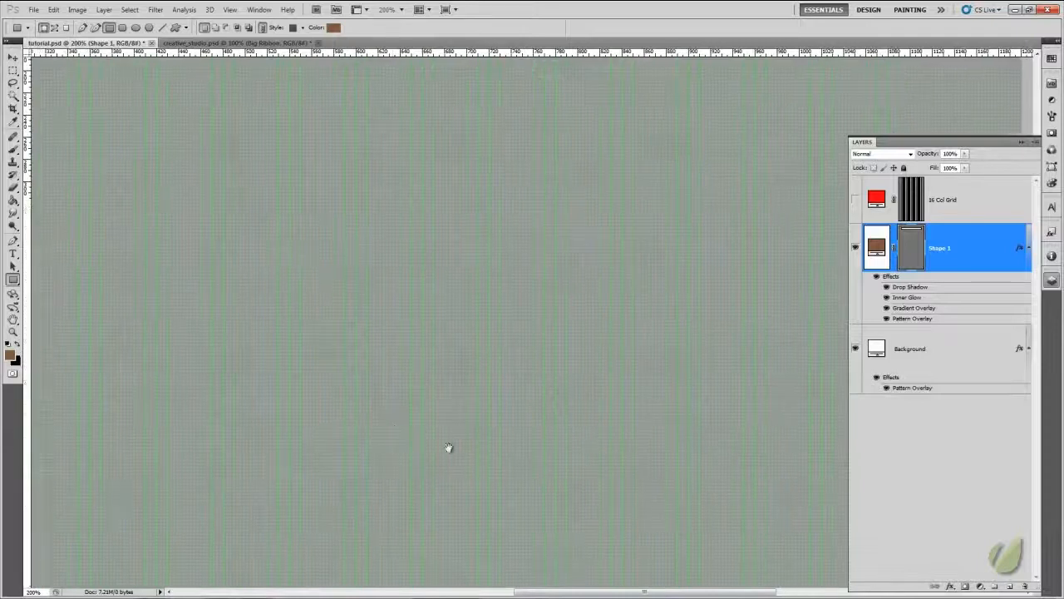
drag(299, 317, 399, 430)
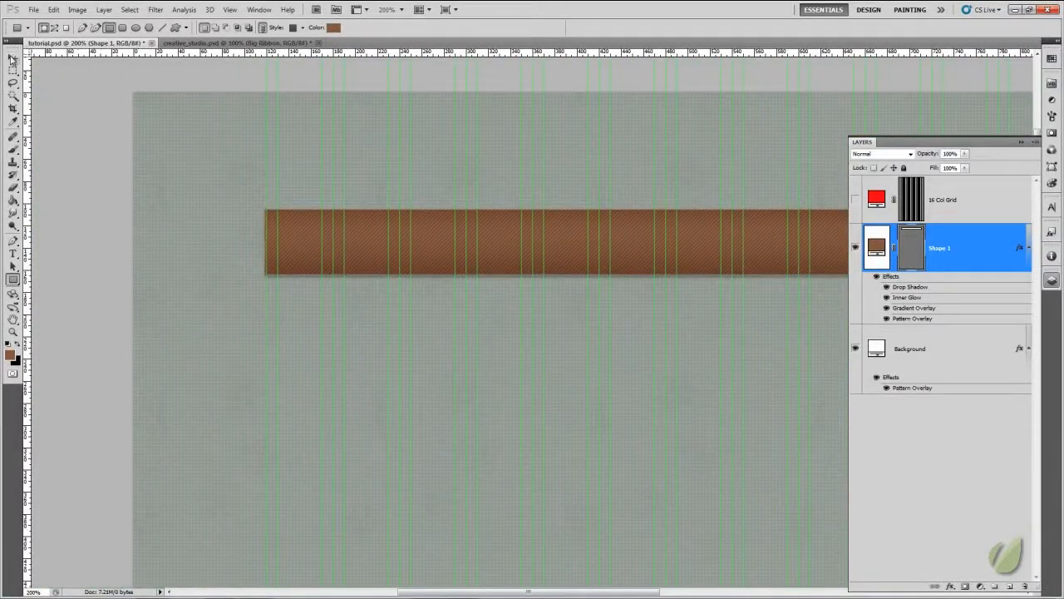
click(12, 58)
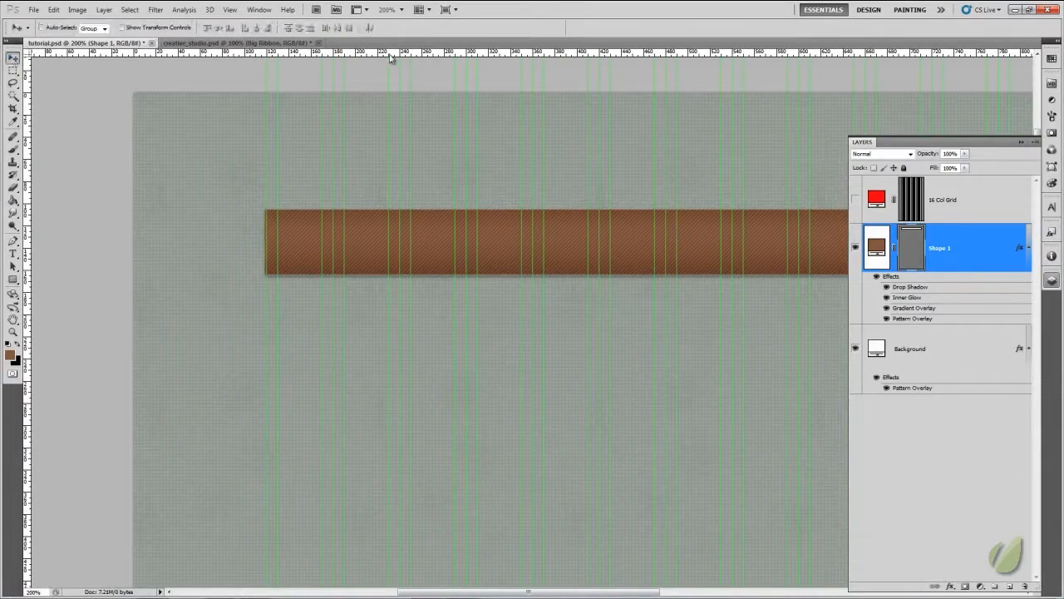
drag(448, 55, 452, 210)
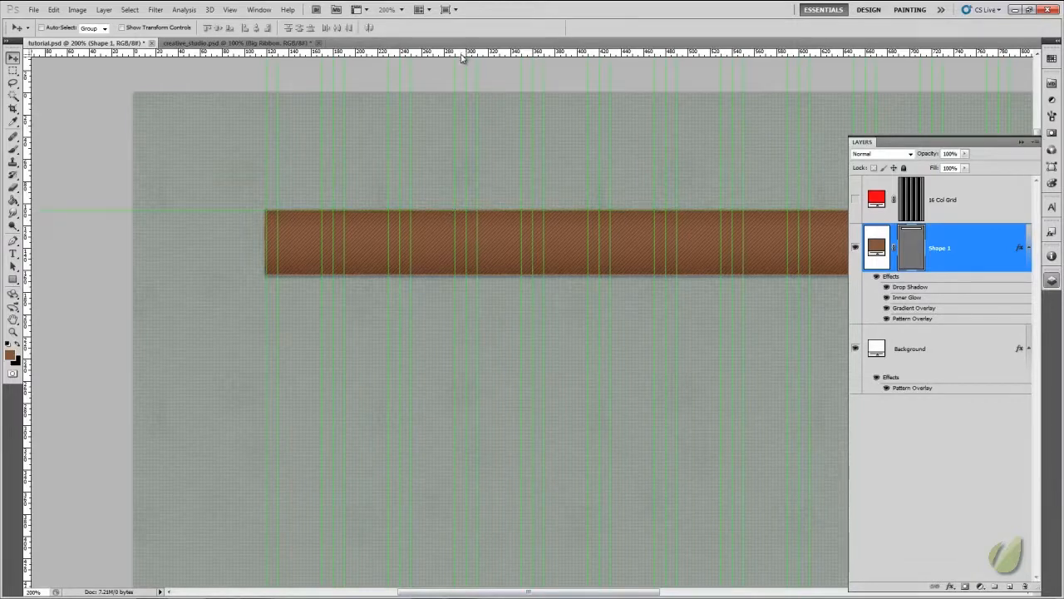
drag(462, 56, 467, 275)
drag(376, 53, 368, 241)
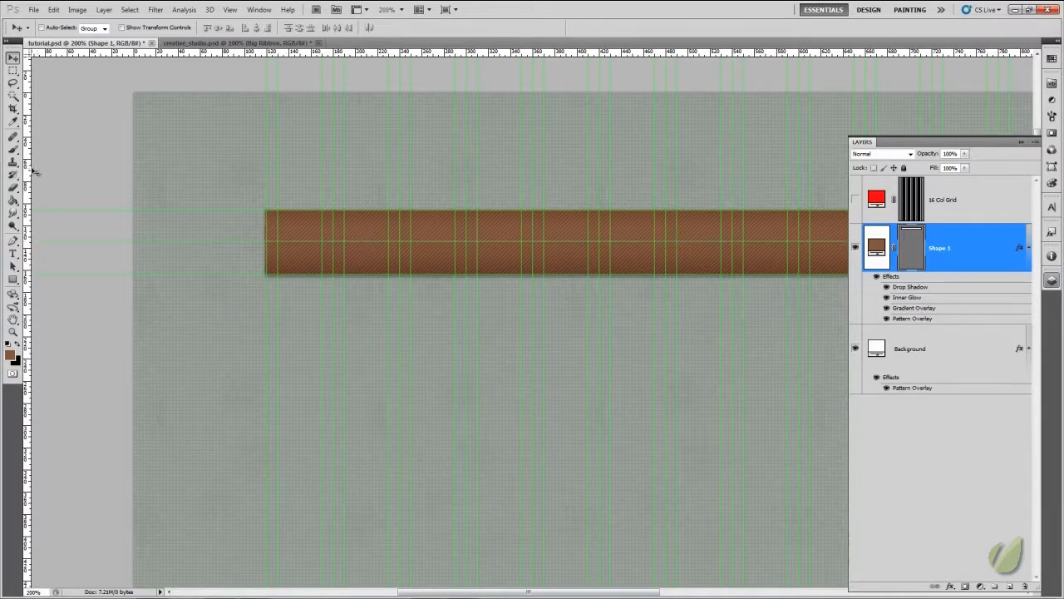
drag(28, 172, 194, 164)
Step: Draw a swallow-tailed end at the ribbon's left with the Pen tool, notched about 32 px deep at the middle guide, and hide the guides
click(13, 242)
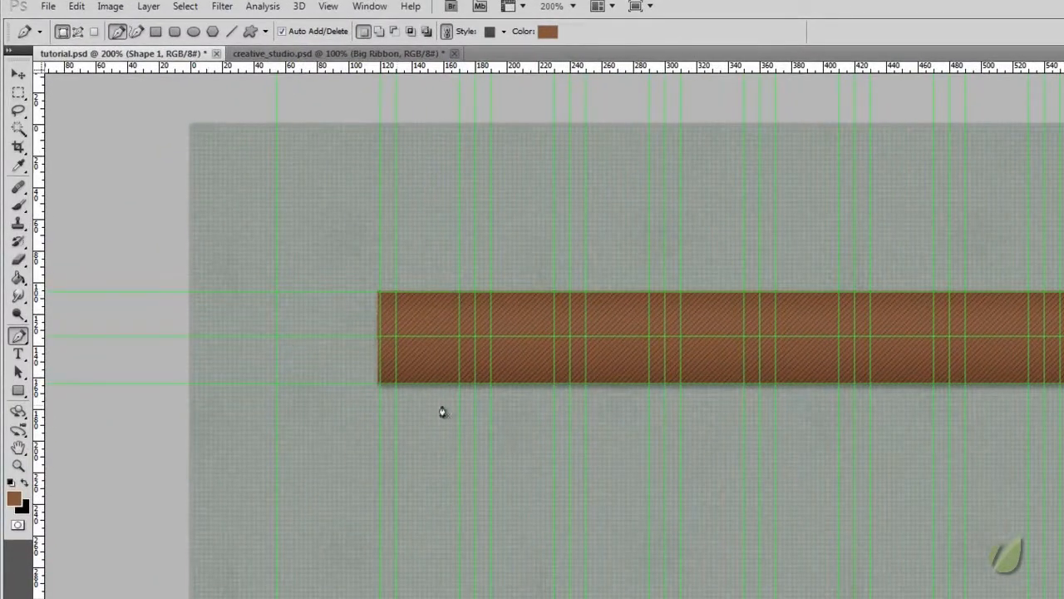
click(277, 293)
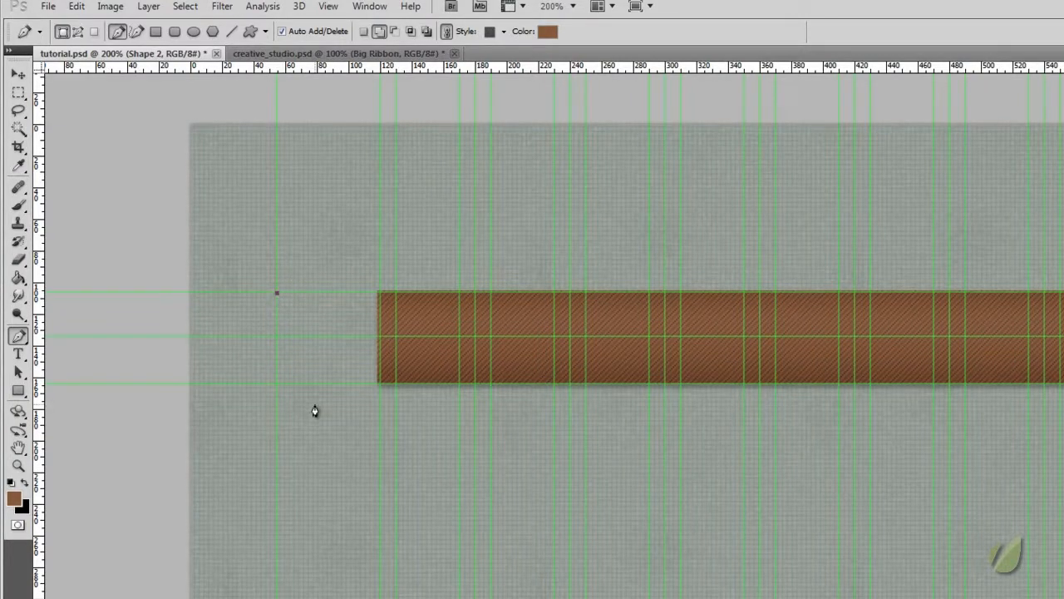
click(395, 293)
click(396, 387)
click(276, 386)
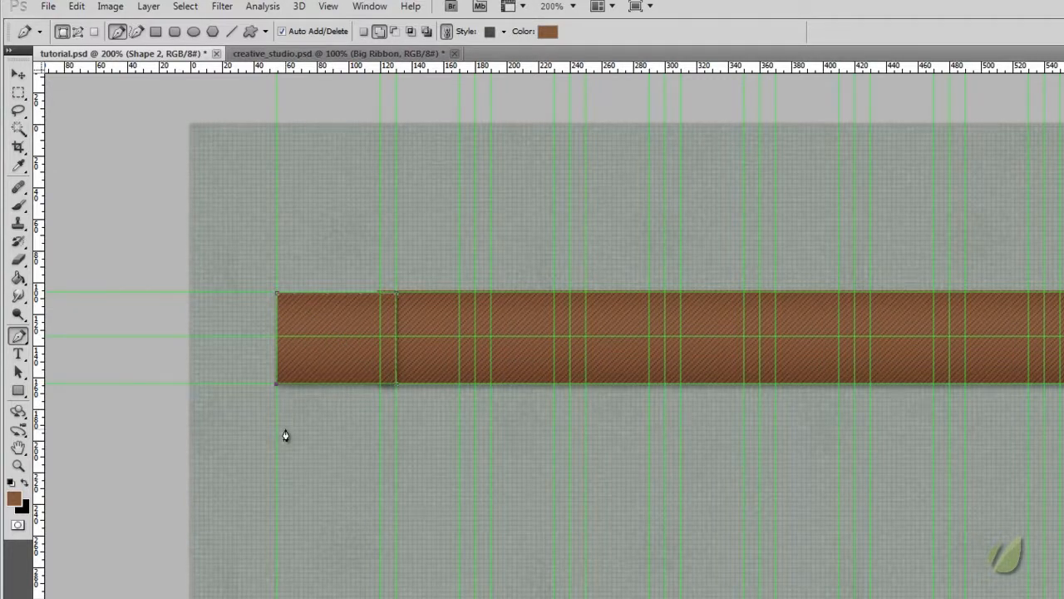
click(327, 341)
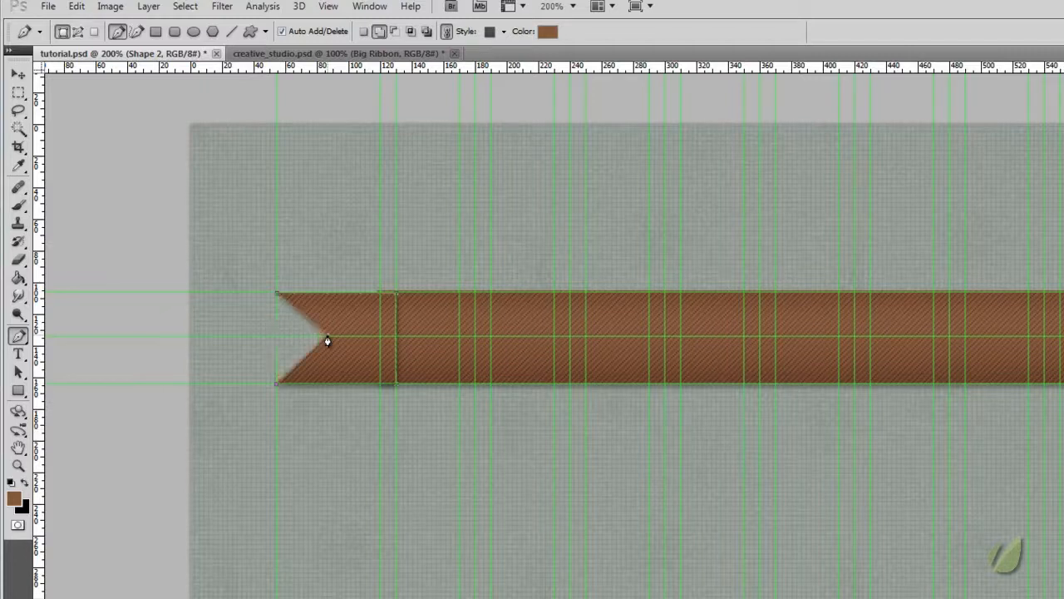
click(277, 295)
key(ctrl+semicolon)
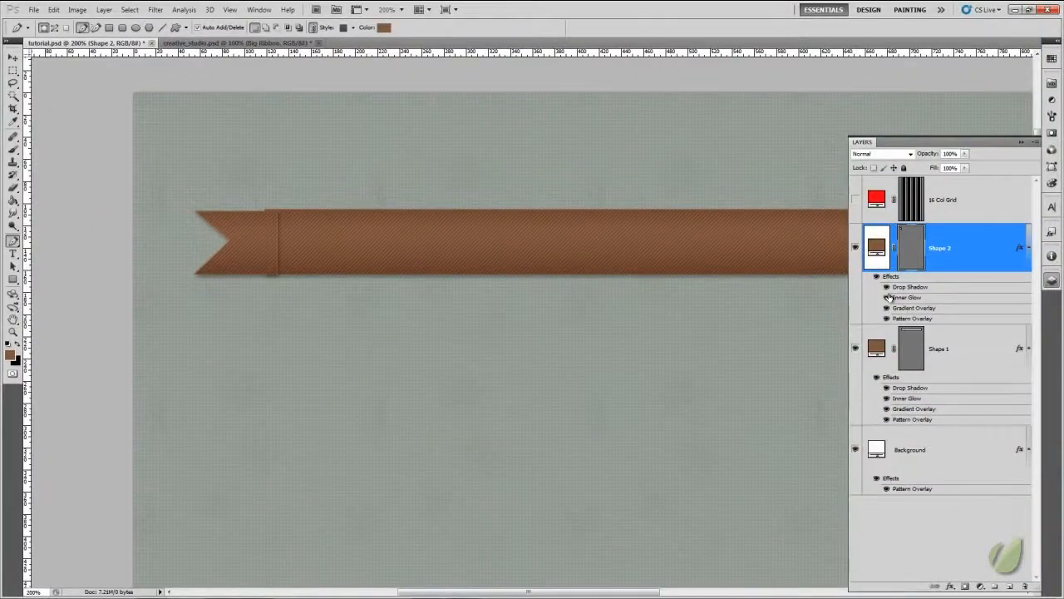
Step: Rename the ribbon tail's layer "left corner" and place it below the Shape 1 layer
double_click(940, 248)
text(left corner)
key(Return)
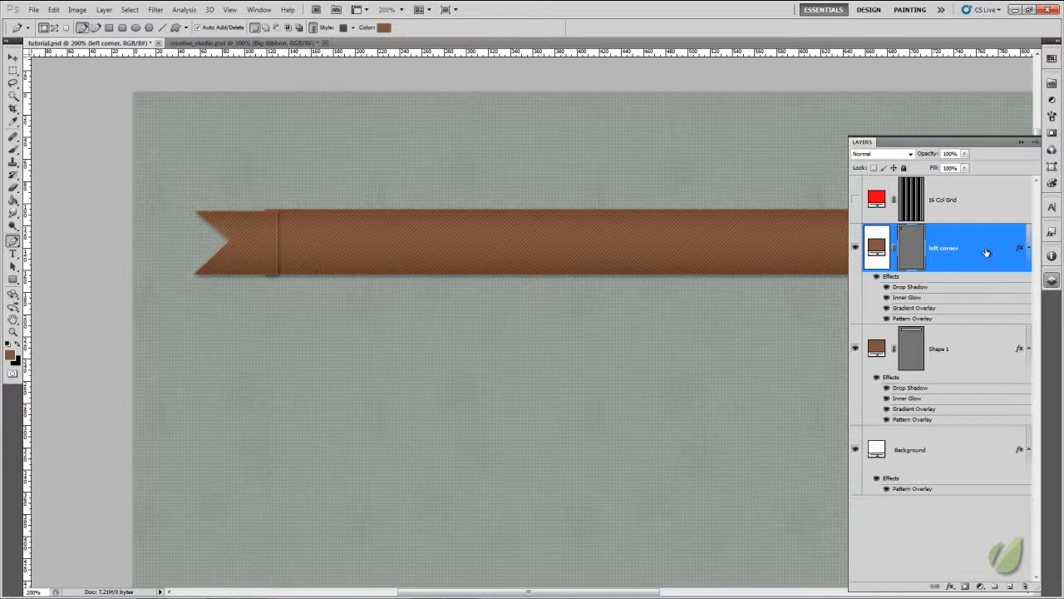
drag(986, 252, 974, 385)
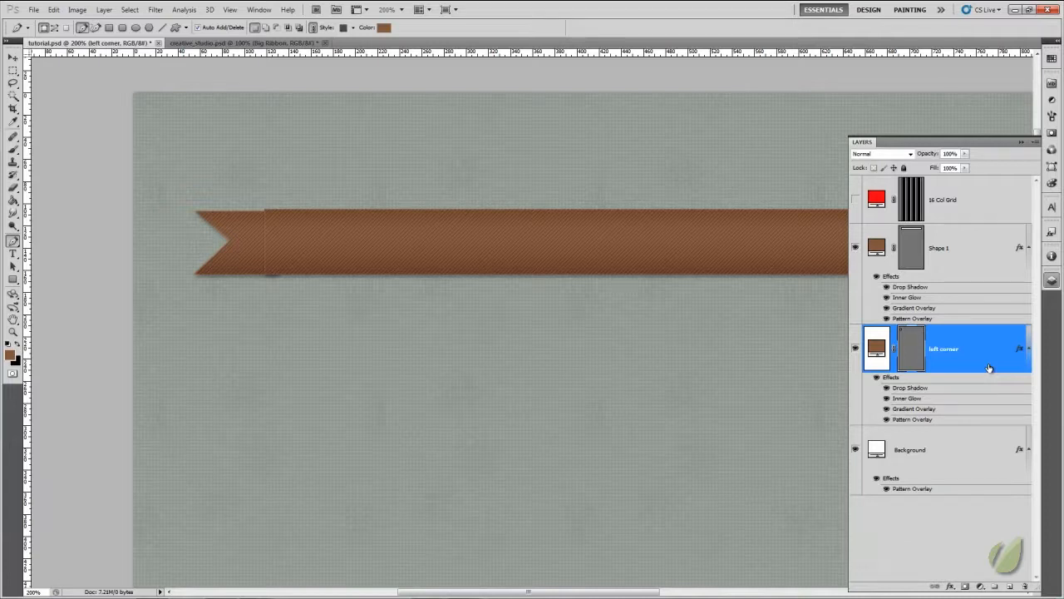
Step: Nudge the left corner shape about 9 px right and 7 px down, tucking it behind the main ribbon
key(v)
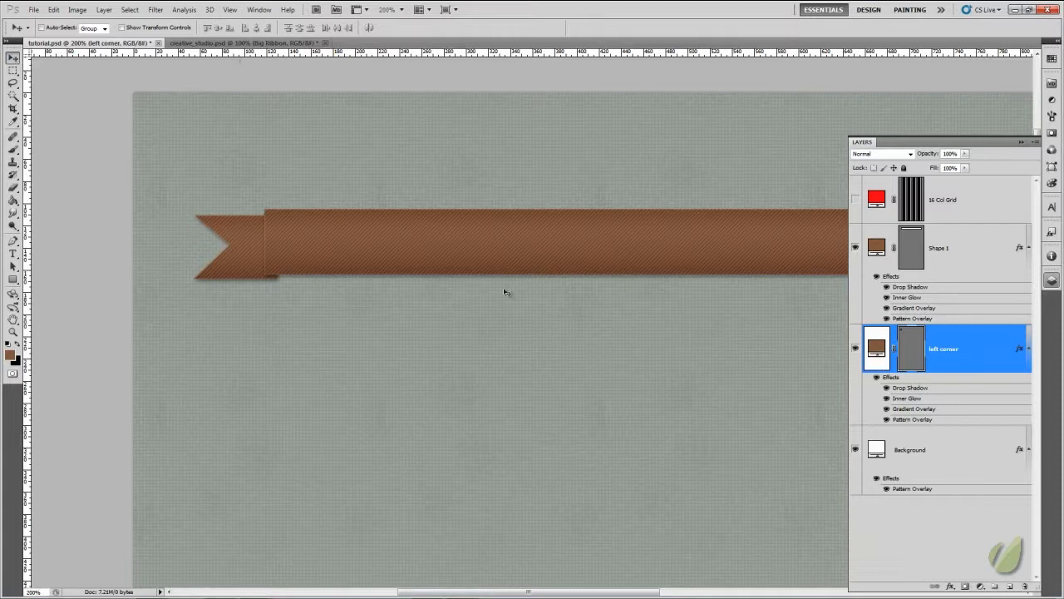
key(Right)
key(Right)
key(Right)
key(Right)
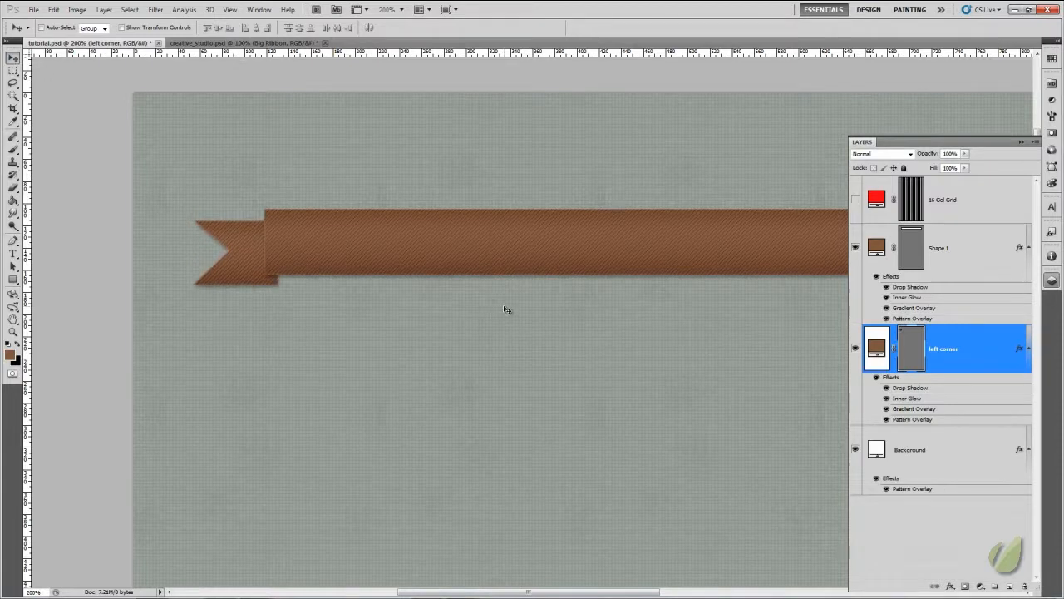
key(Down)
key(Down)
key(Down)
key(Down)
key(Up)
key(Up)
key(Right)
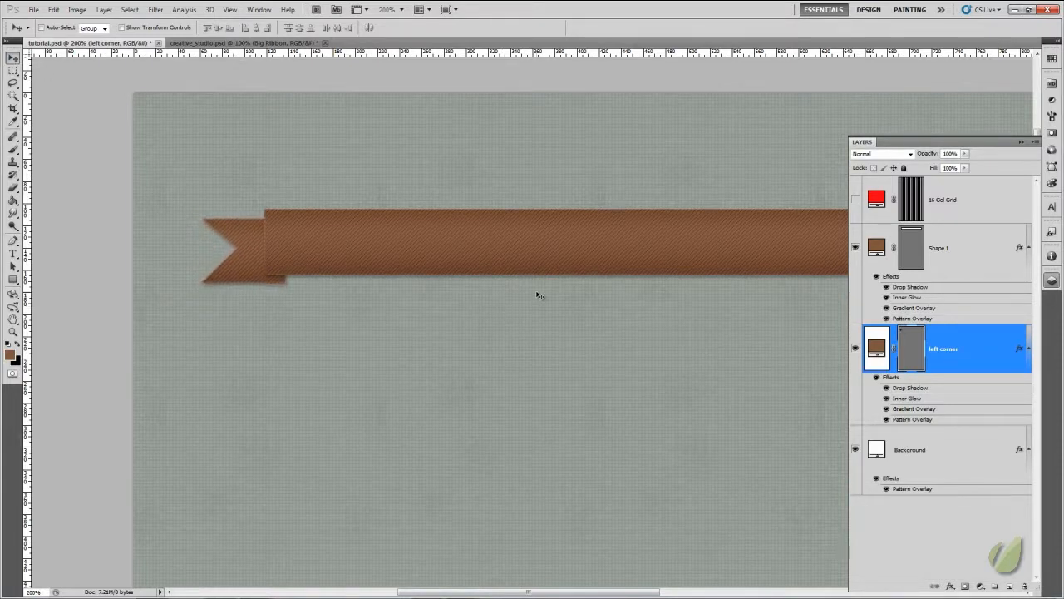
key(Right)
key(Right)
key(Right)
key(Up)
key(Down)
key(Down)
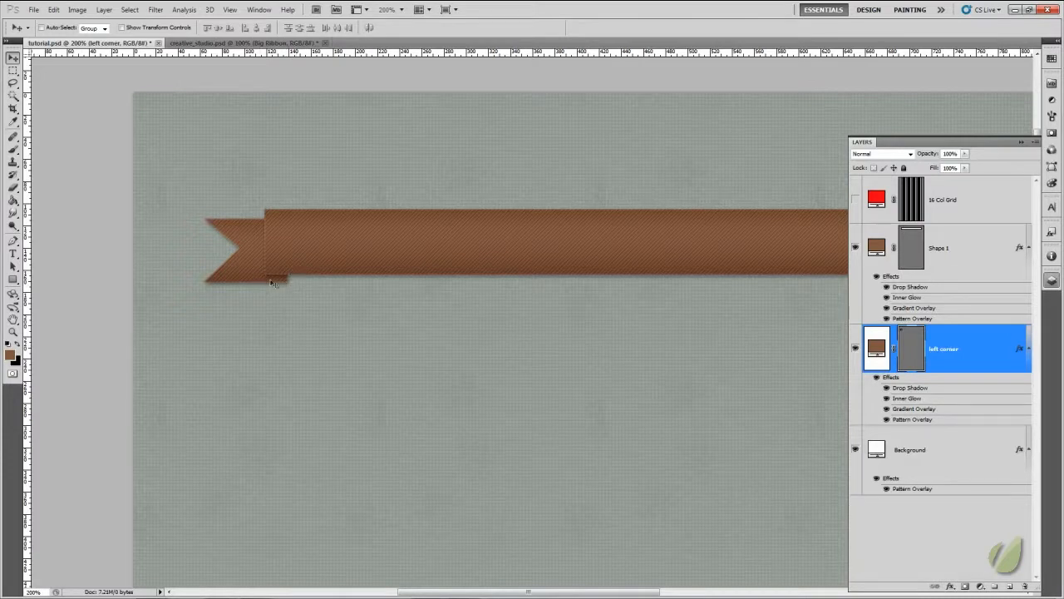
Step: Draw a fold shape with the Pen tool, sloping from the main ribbon's lower left corner to the tail's lower right corner and closing behind the ribbon
click(13, 240)
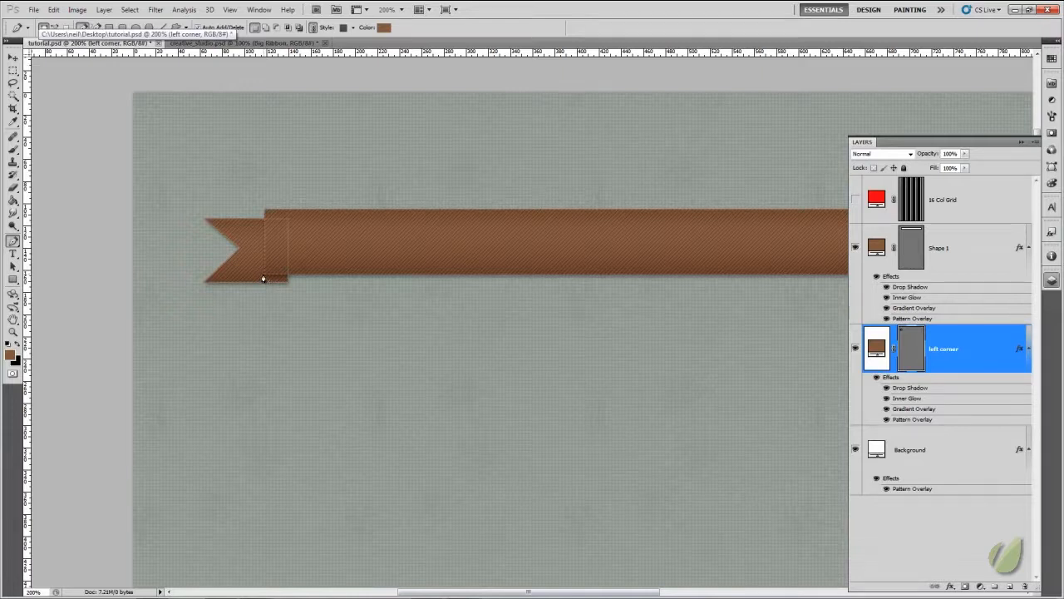
key(ctrl+semicolon)
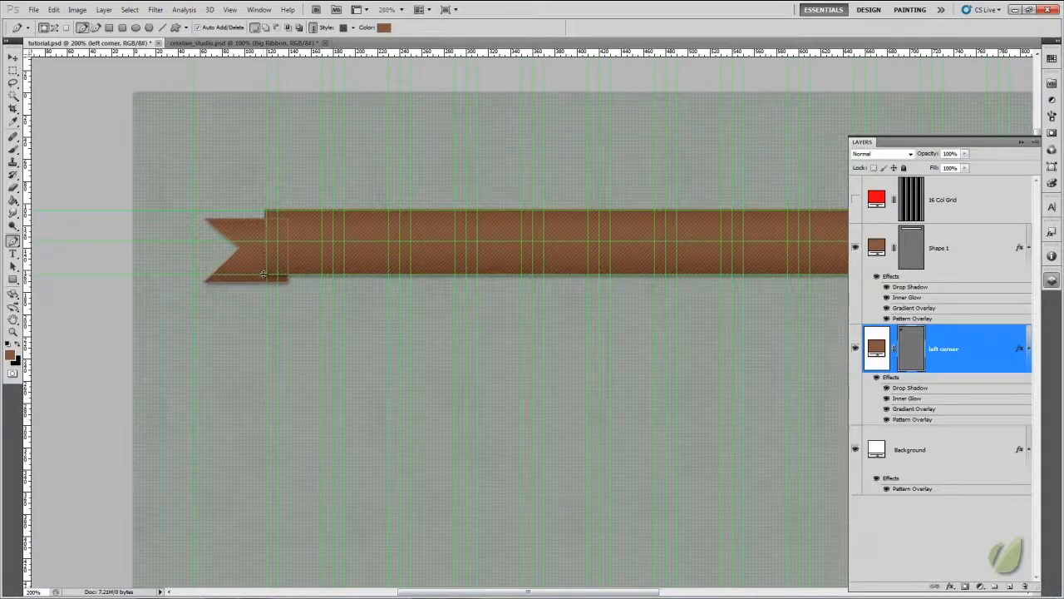
key(ctrl+plus)
key(ctrl+plus)
key(ctrl+plus)
drag(265, 274, 606, 368)
drag(252, 381, 467, 321)
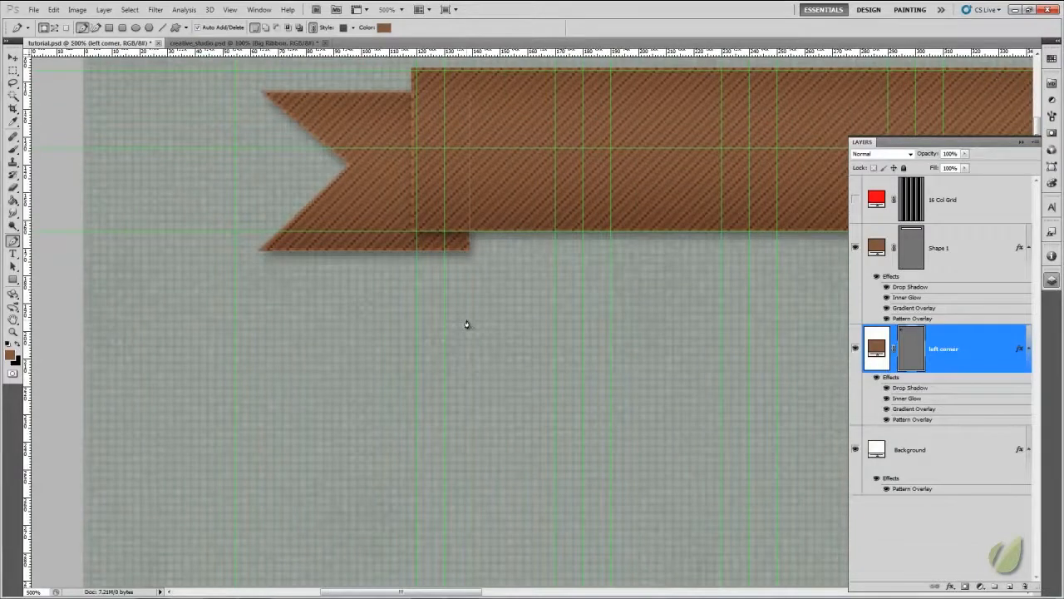
key(ctrl+h)
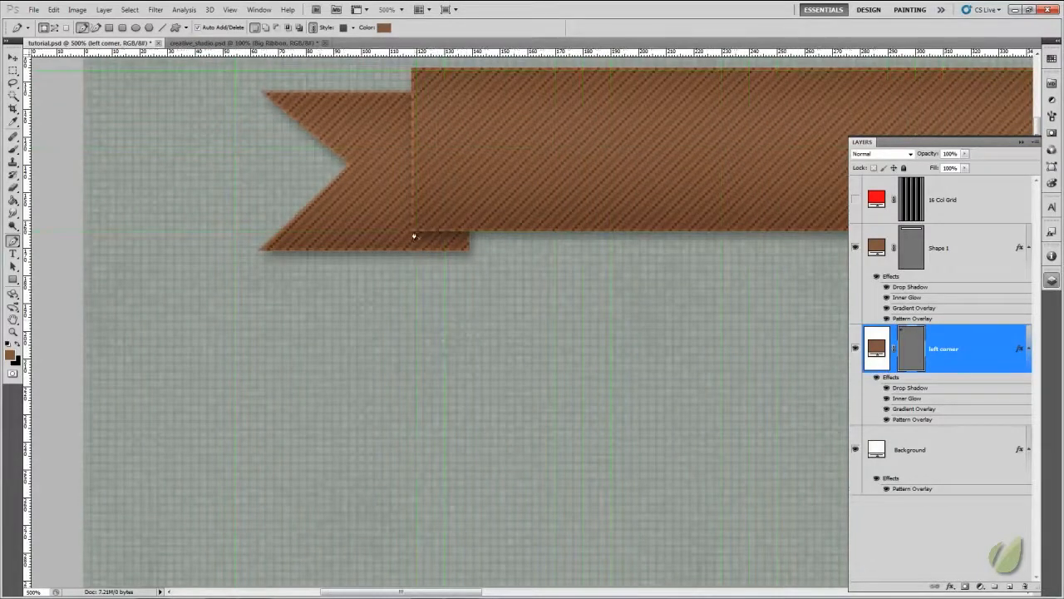
click(412, 235)
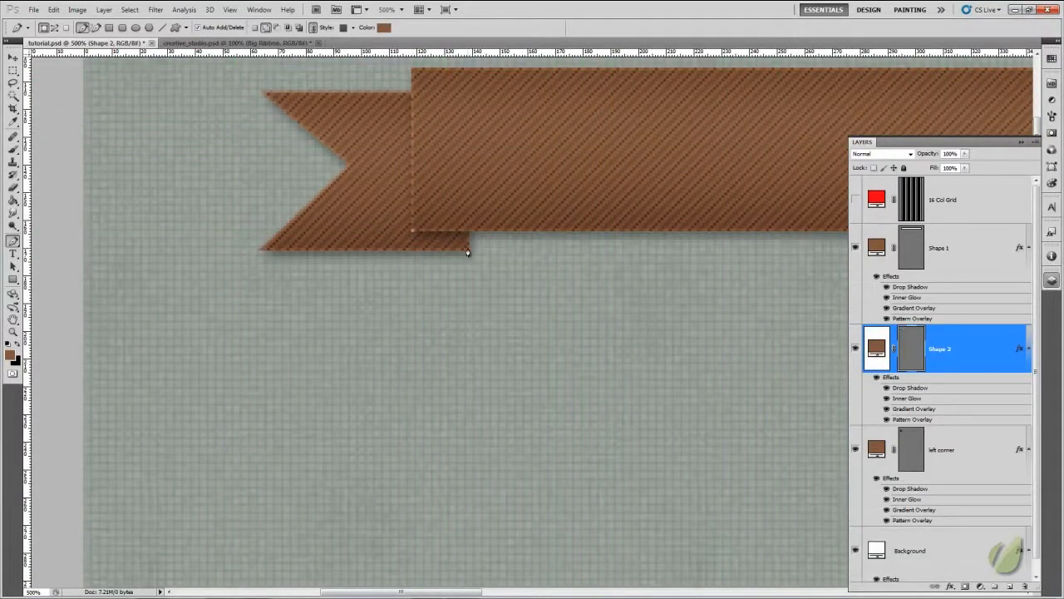
click(473, 94)
click(414, 93)
click(468, 100)
click(468, 100)
key(ctrl+semicolon)
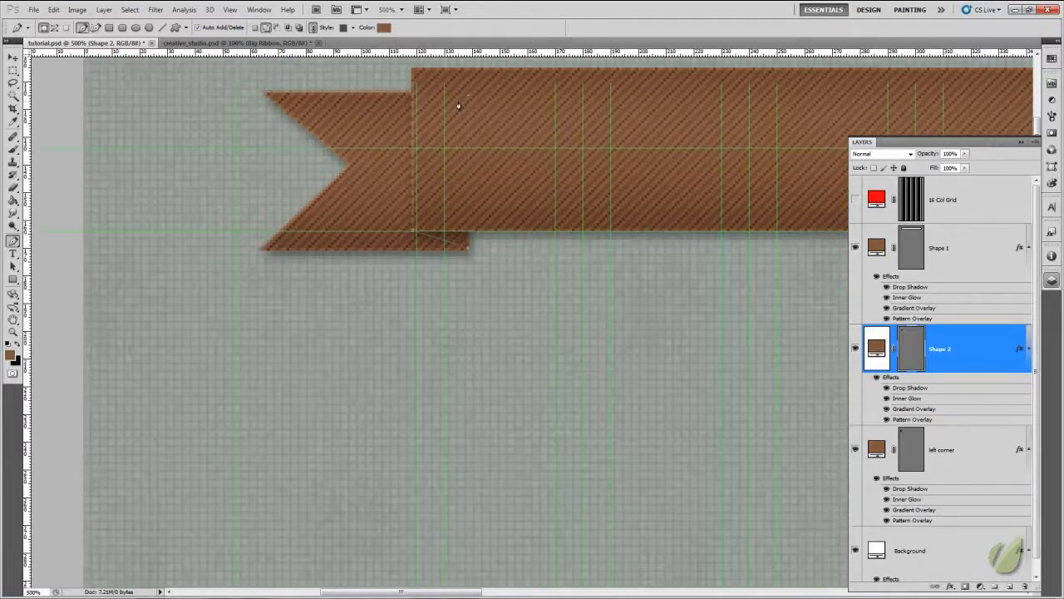
key(ctrl+semicolon)
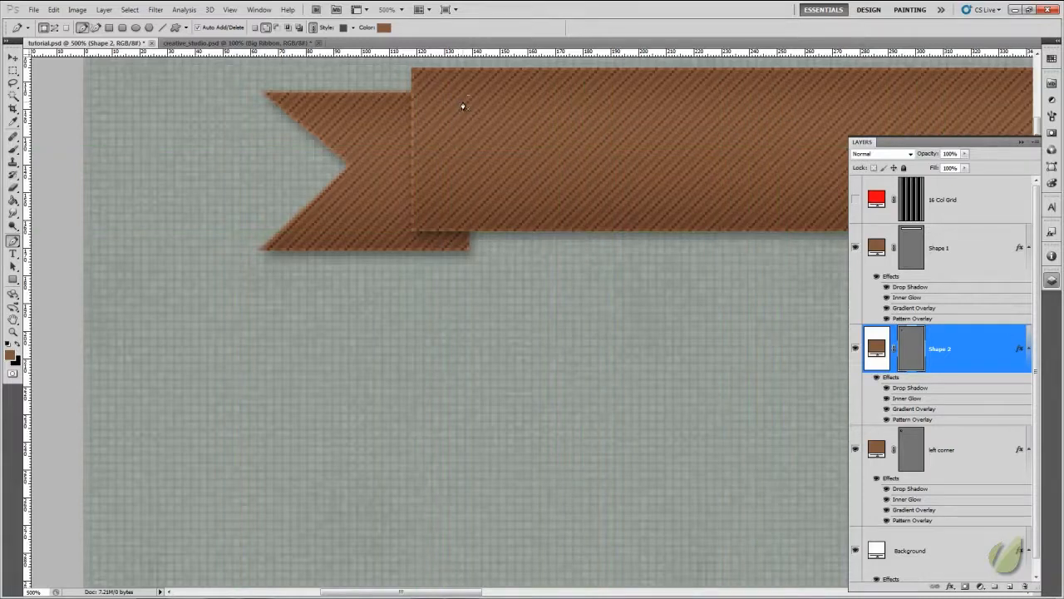
click(463, 101)
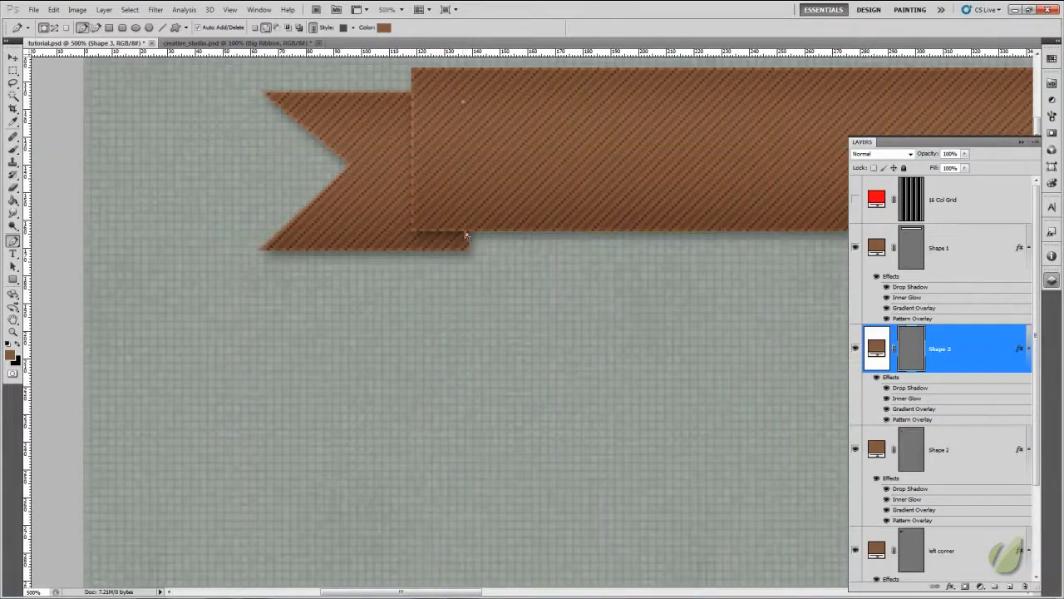
key(ctrl+z)
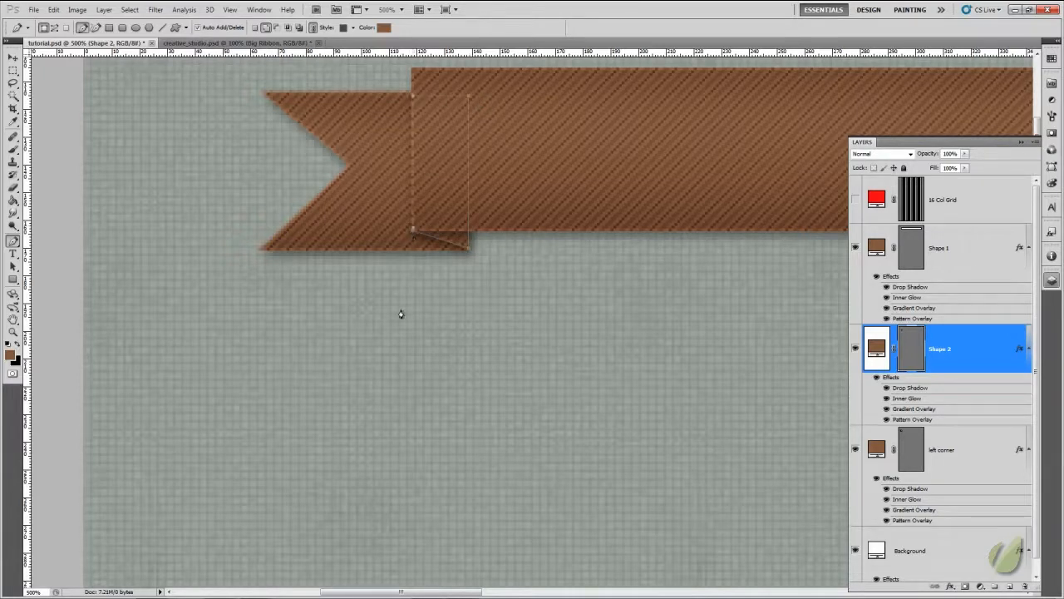
click(413, 234)
Step: Change the fill colour of the small fold shape (Shape 2) to very dark brown #261911
key(i)
double_click(876, 348)
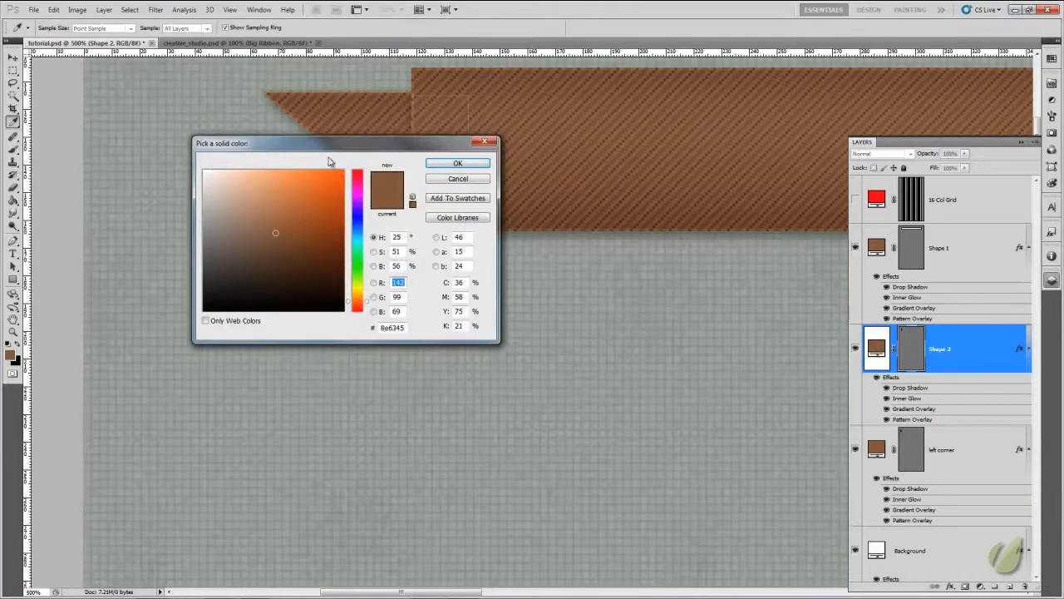
drag(328, 160, 575, 328)
mouse_move(555, 445)
mouse_down()
mouse_move(519, 430)
mouse_move(528, 458)
mouse_up()
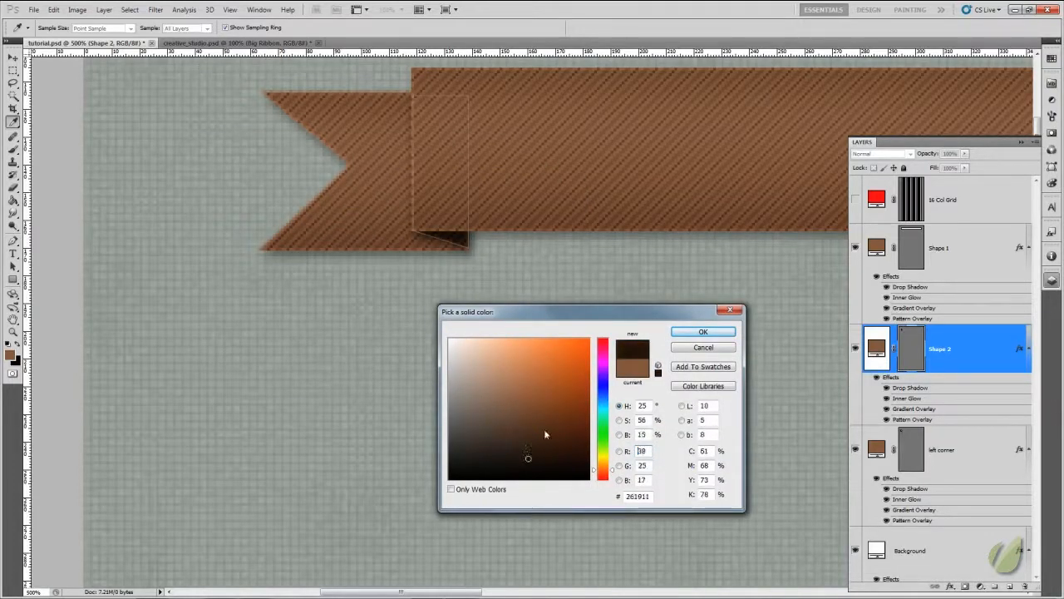
click(702, 332)
key(p)
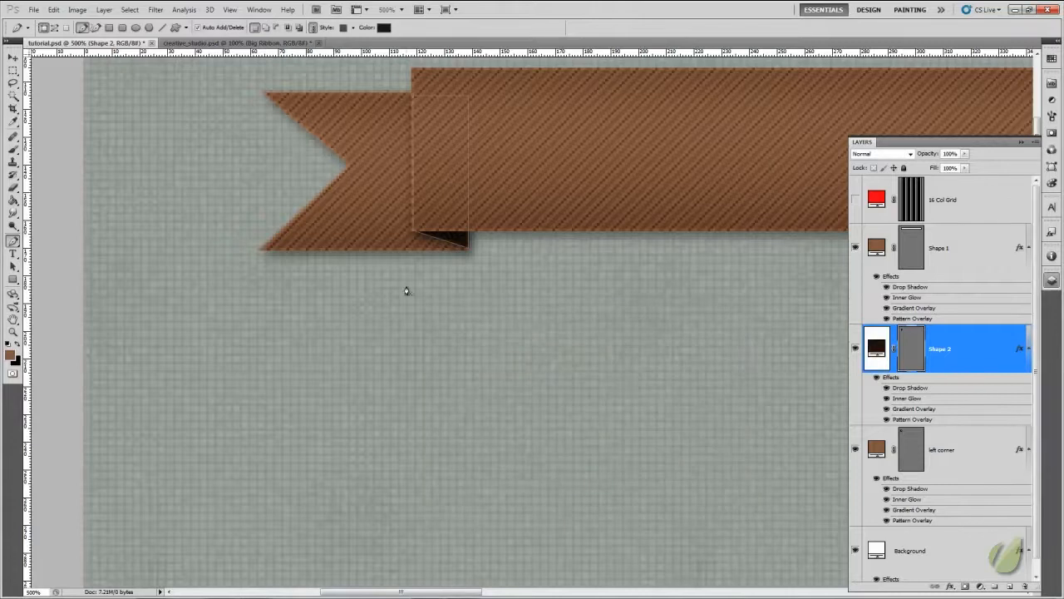
Step: Rename the main ribbon's Shape 1 layer "nav bg"
click(967, 255)
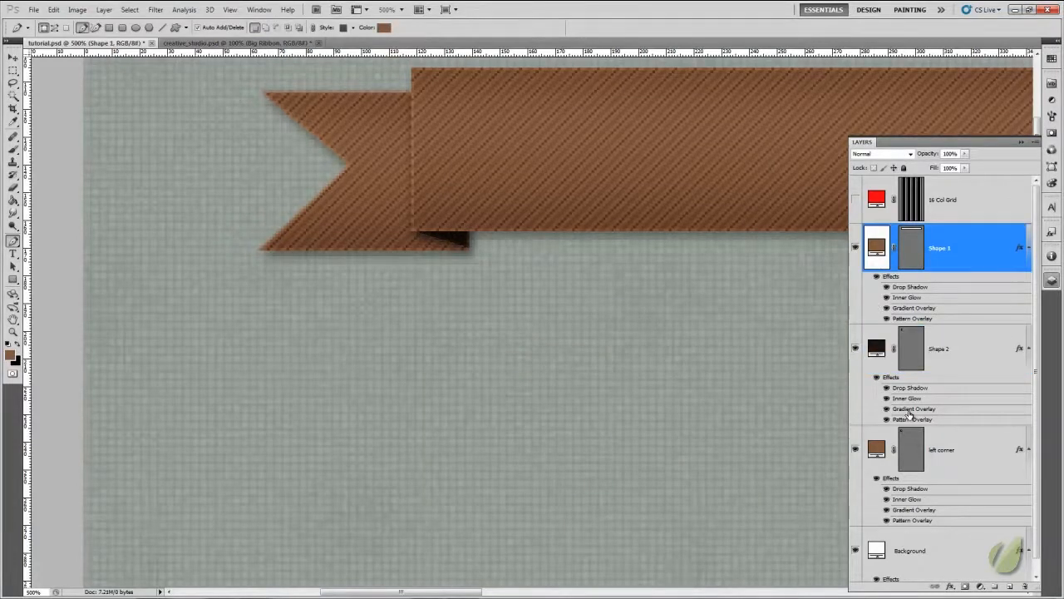
scroll(585, 438, down, 1)
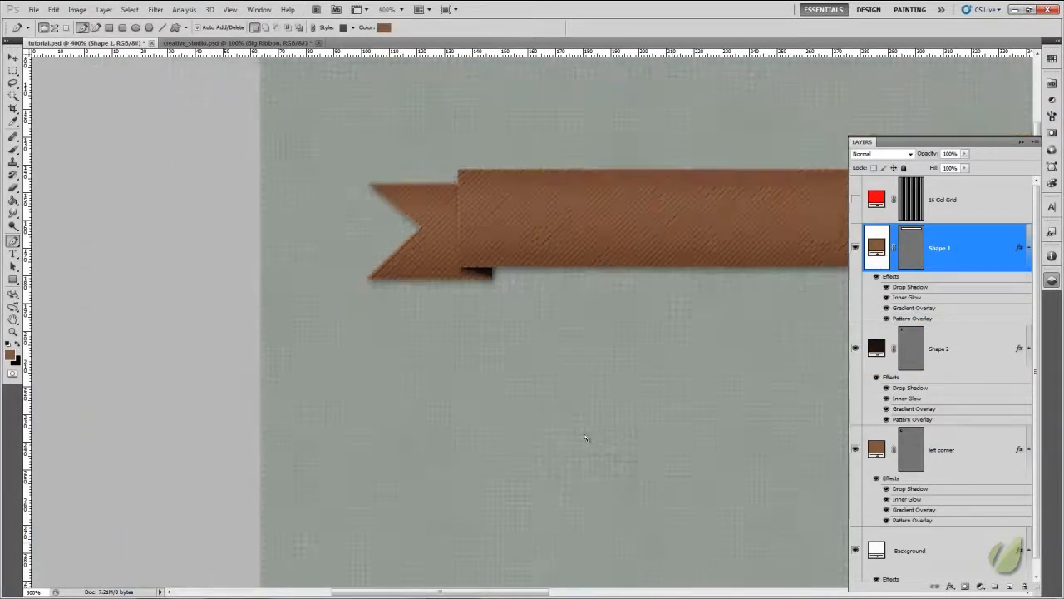
scroll(586, 438, down, 2)
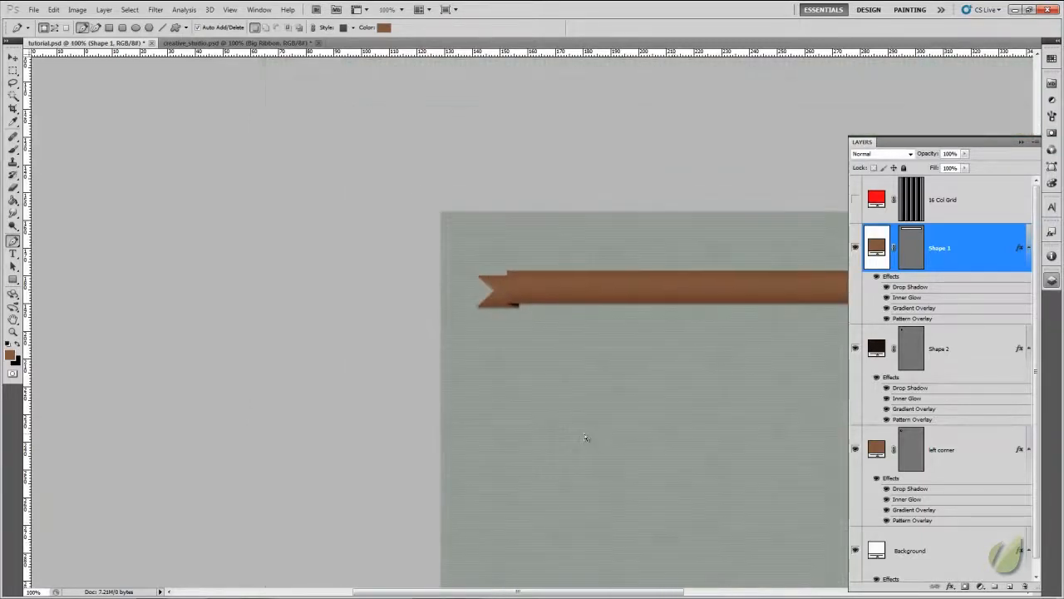
scroll(585, 438, up, 2)
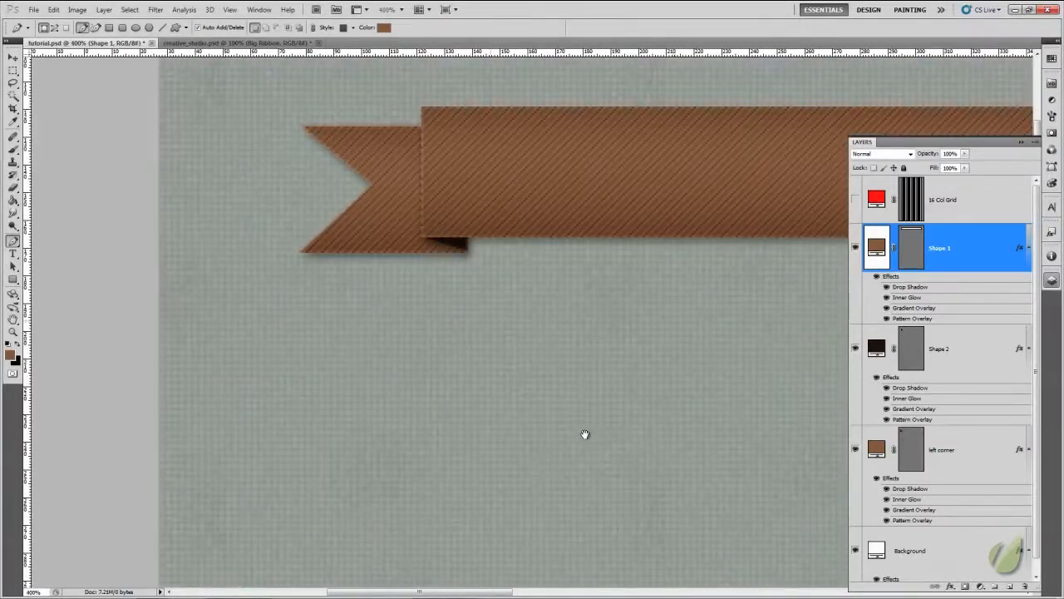
drag(538, 321, 444, 365)
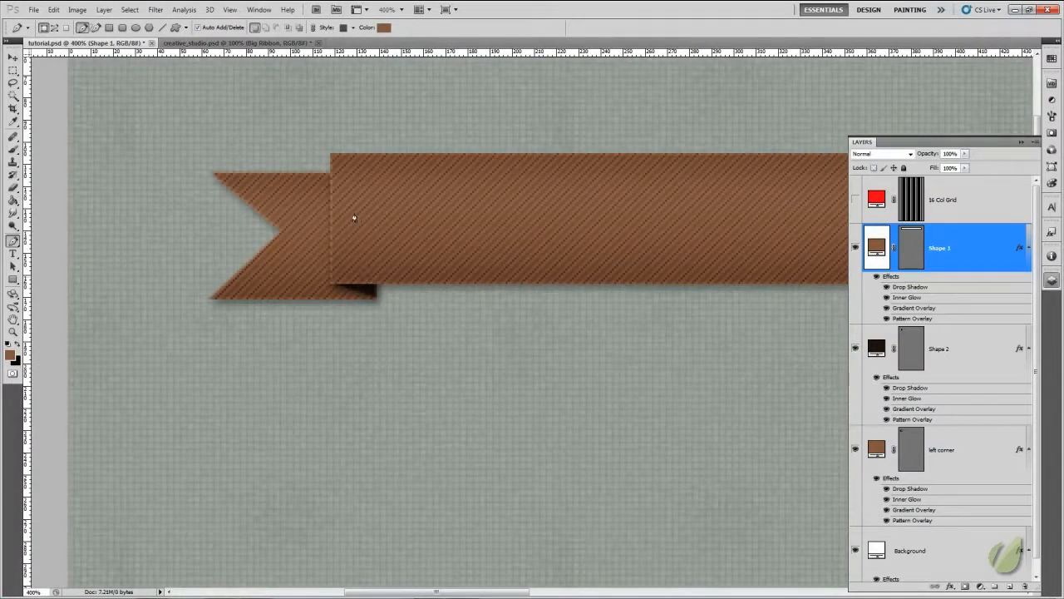
click(972, 340)
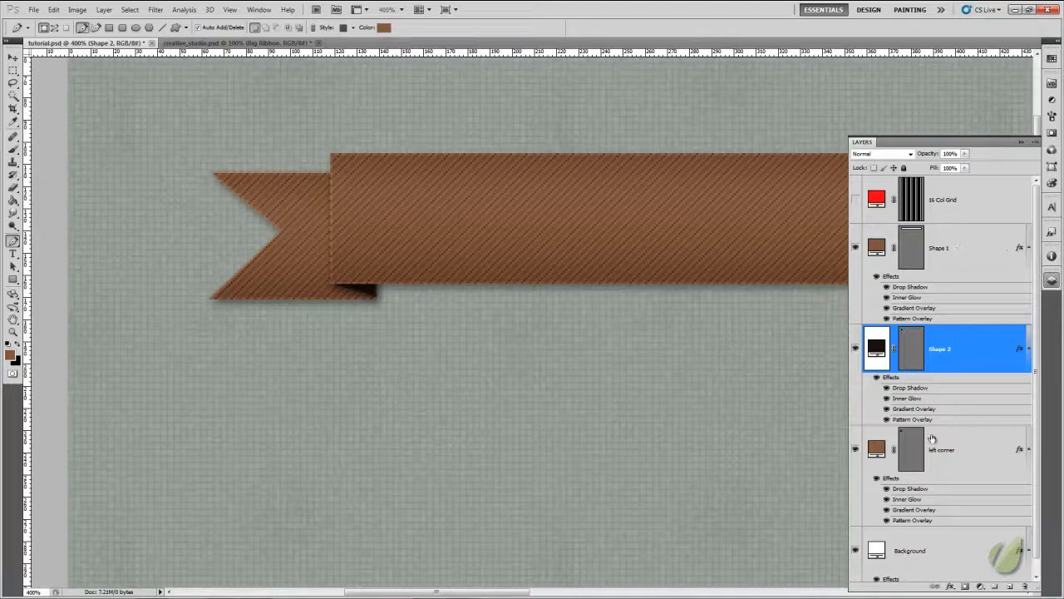
click(963, 459)
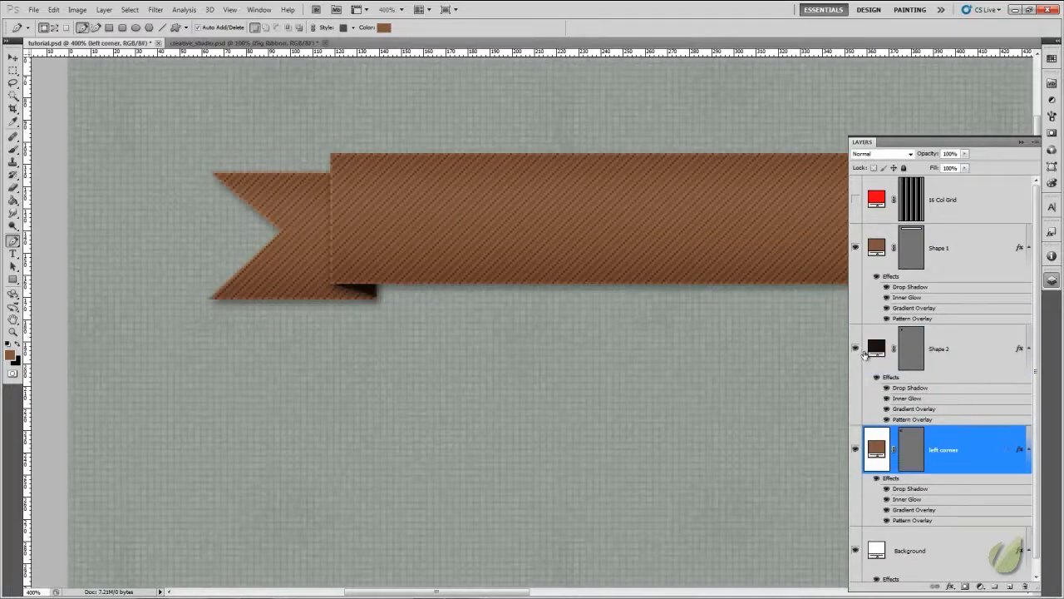
click(941, 251)
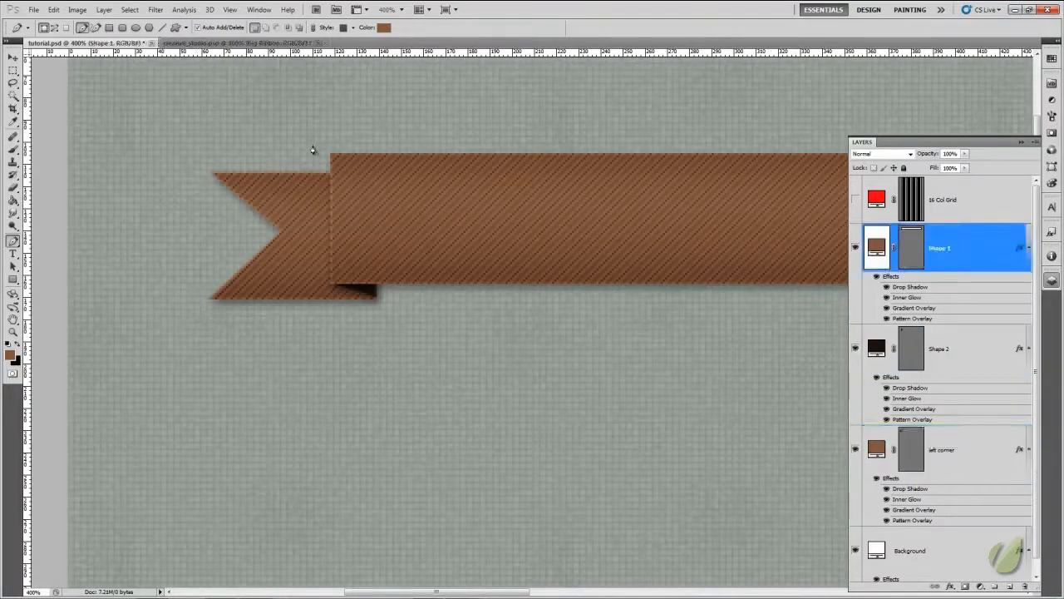
double_click(940, 249)
text(r)
key(Return)
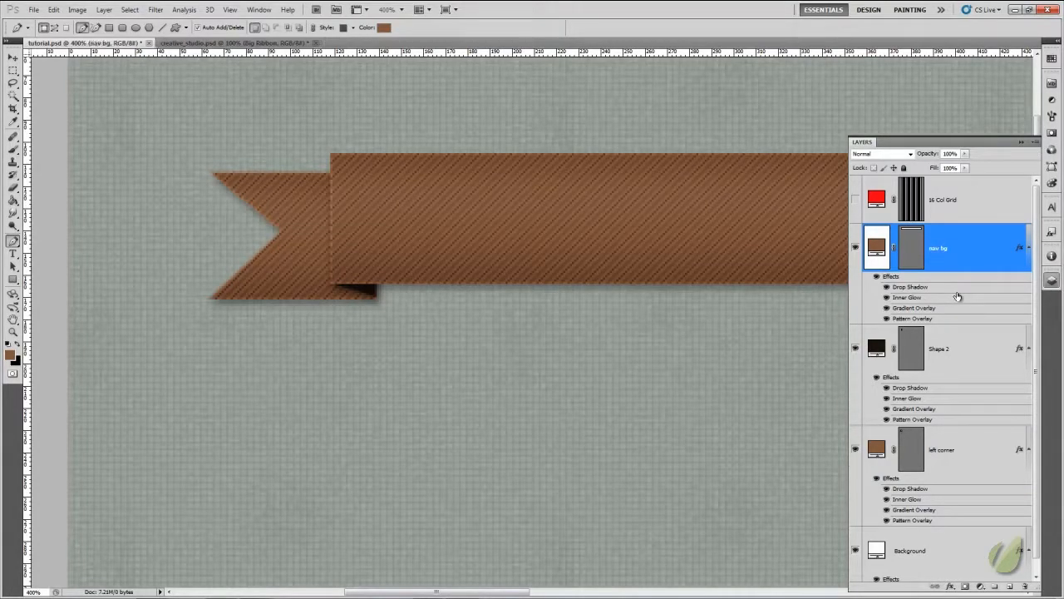
Step: Rename the dark fold's Shape 2 layer "corner shadow"
click(940, 354)
double_click(944, 352)
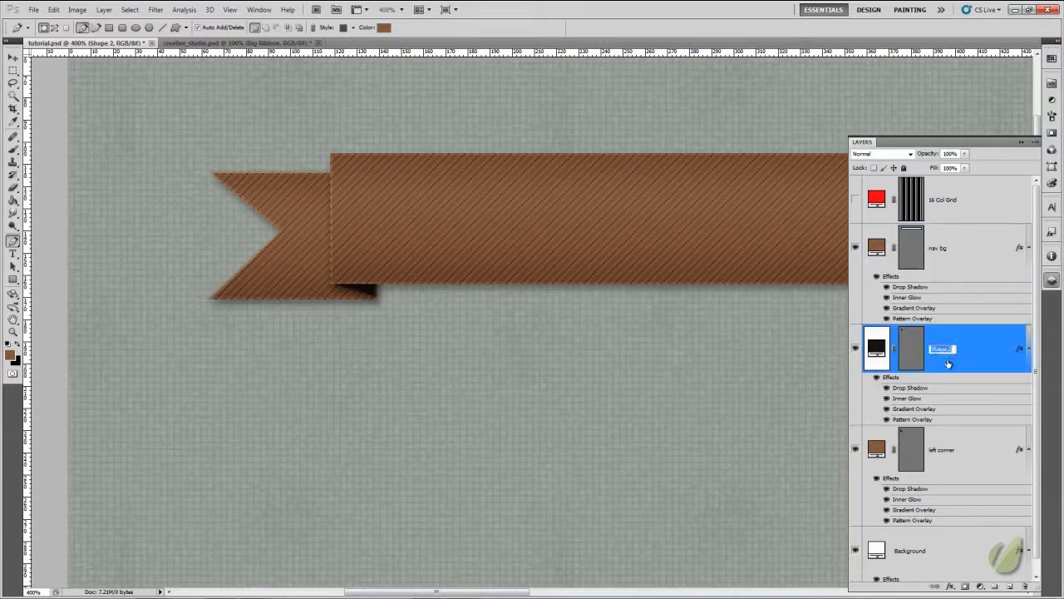
text(corner shadow)
key(Return)
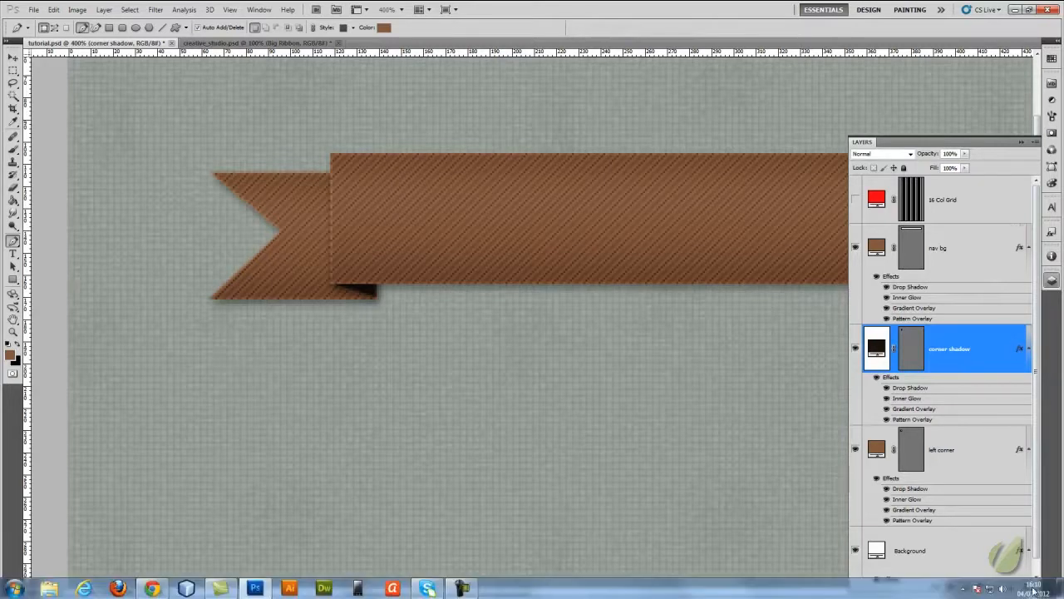
Step: On a new layer above corner shadow, fill a rectangle about 18 px wide and 49 px tall with black across the main ribbon's left edge
click(1009, 586)
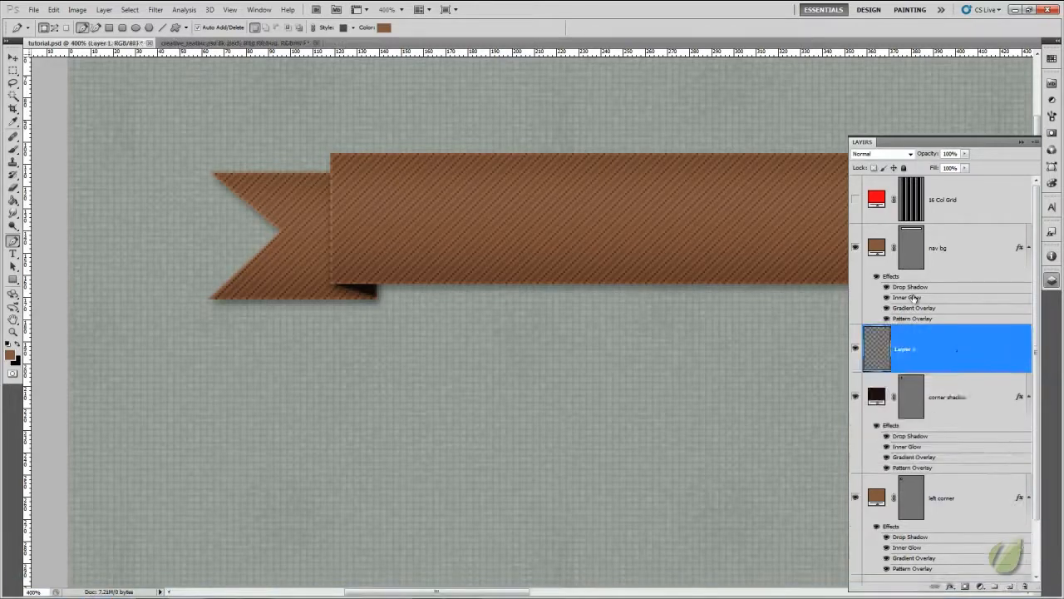
click(12, 70)
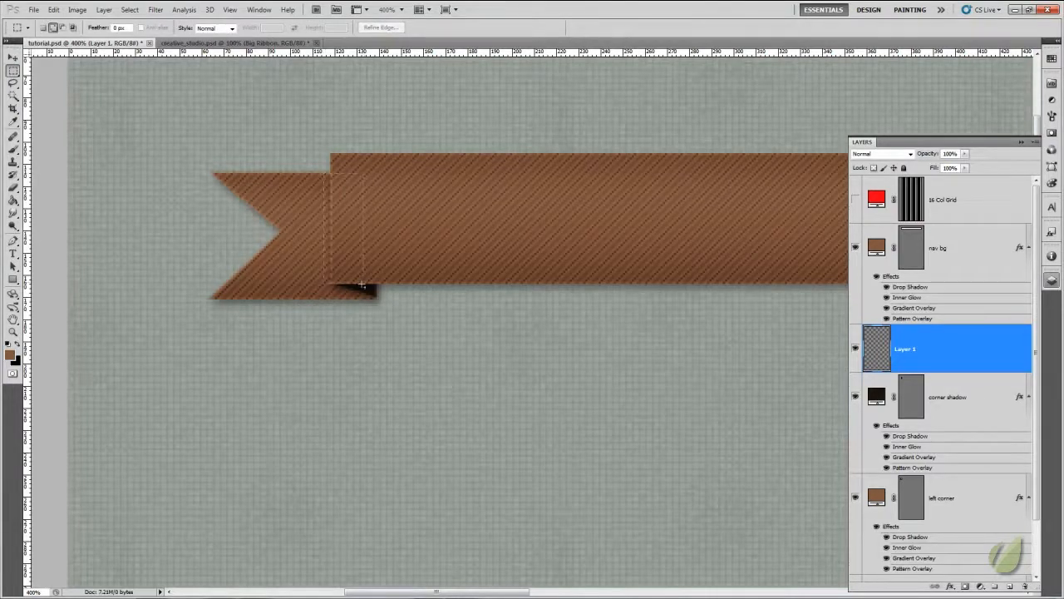
drag(362, 285, 363, 283)
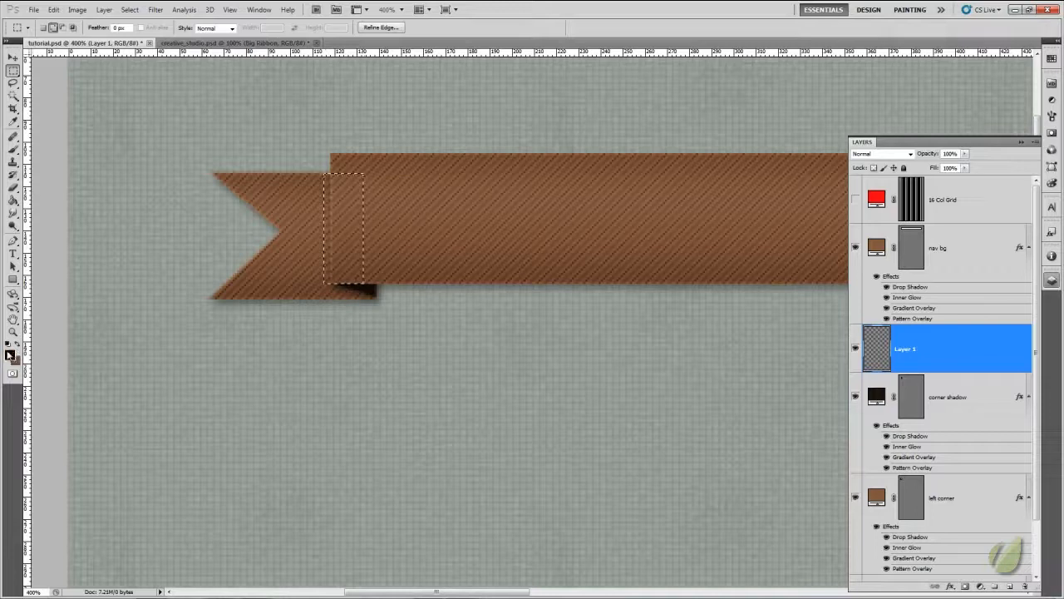
key(d)
click(14, 200)
click(333, 219)
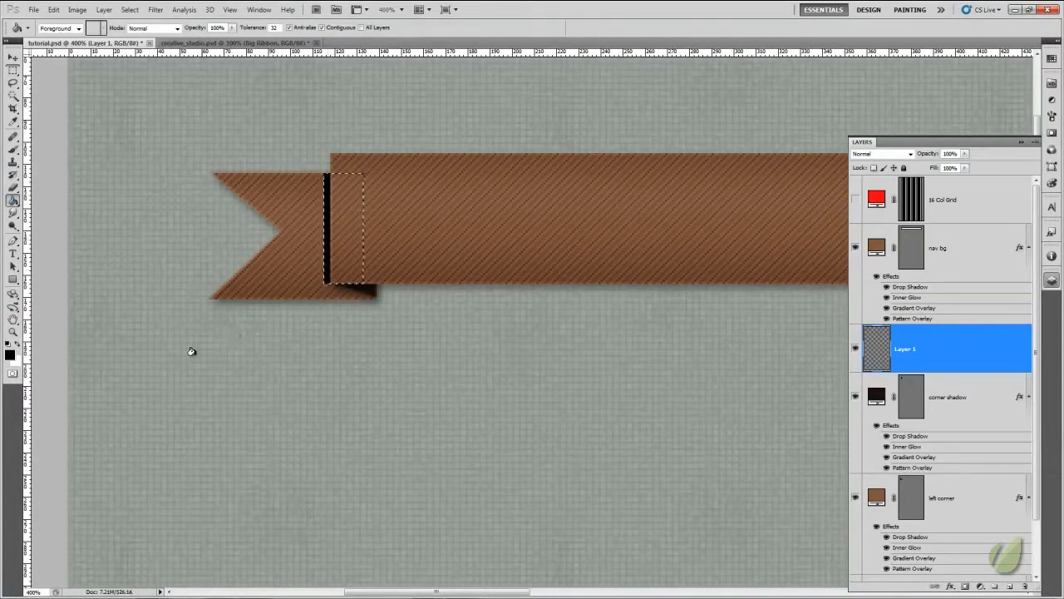
key(ctrl+d)
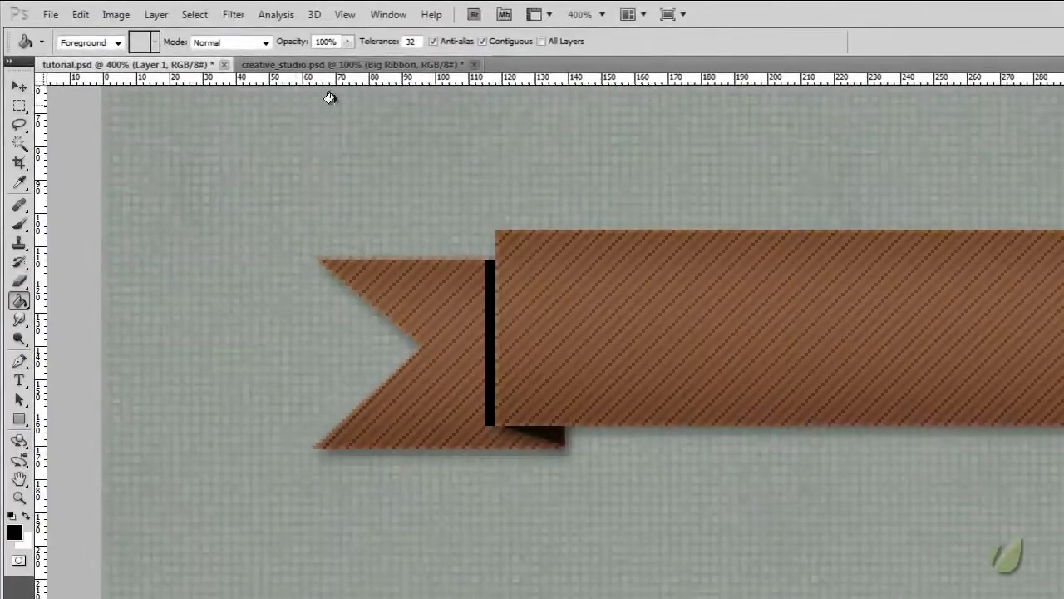
Step: Soften the black strip with a Gaussian Blur of 4.9 pixels radius
click(233, 14)
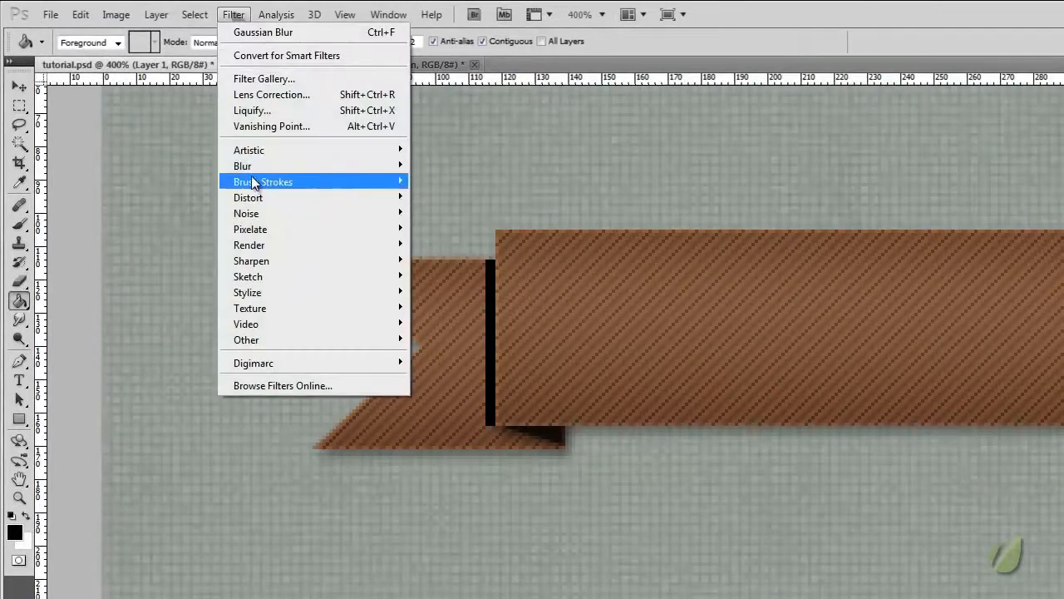
mouse_move(257, 165)
click(445, 228)
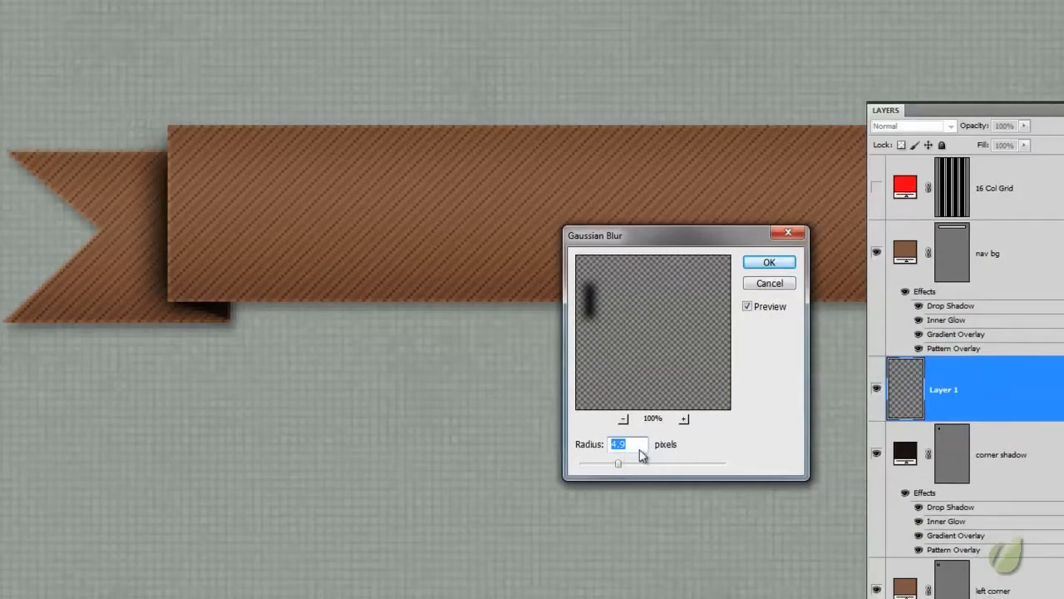
click(769, 262)
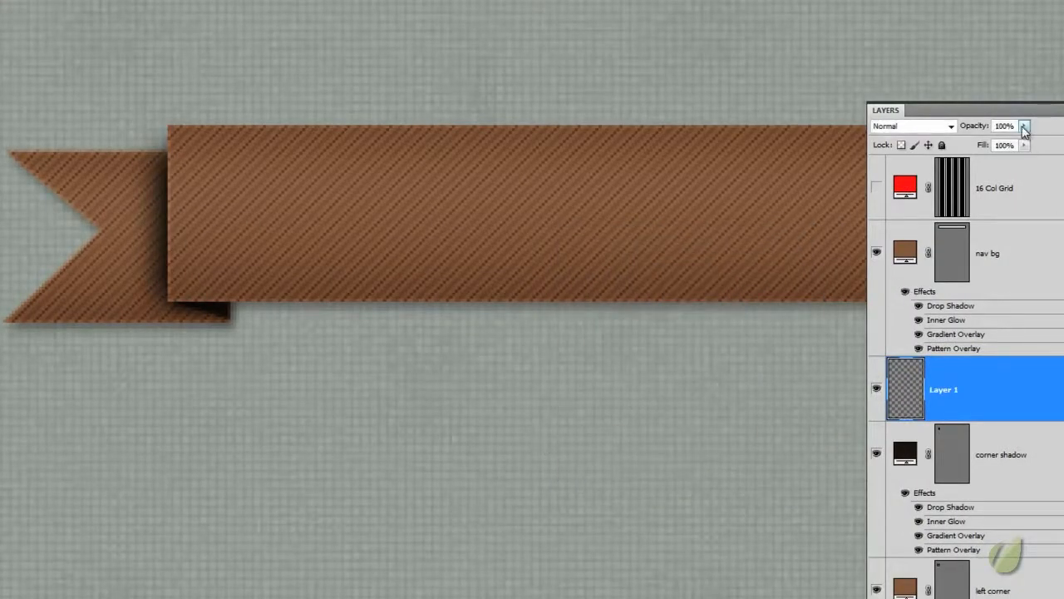
Step: Lower the blurred shadow layer's opacity to 50%
click(1024, 126)
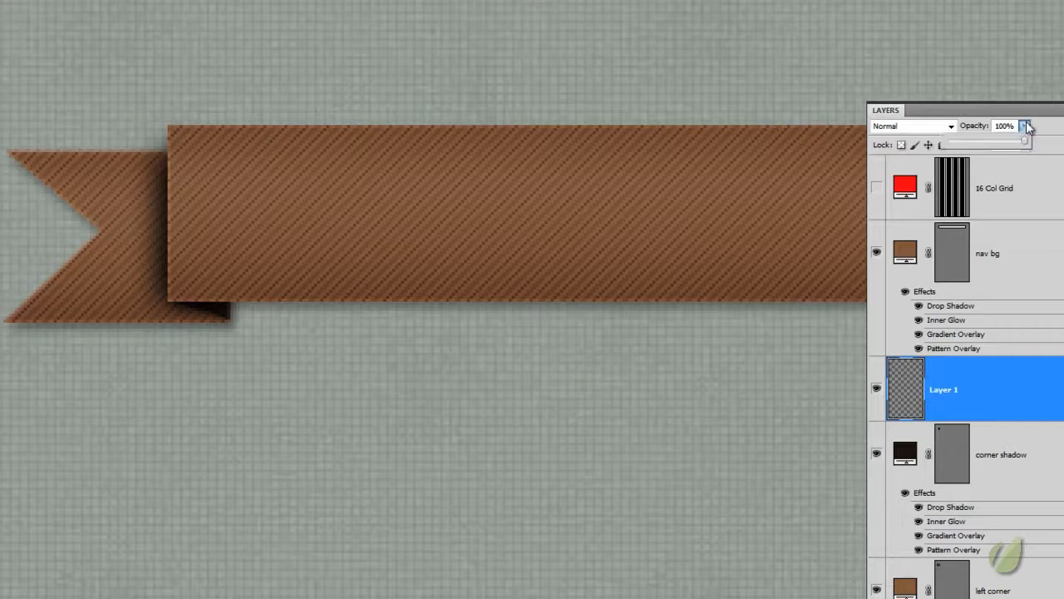
drag(1022, 143, 986, 152)
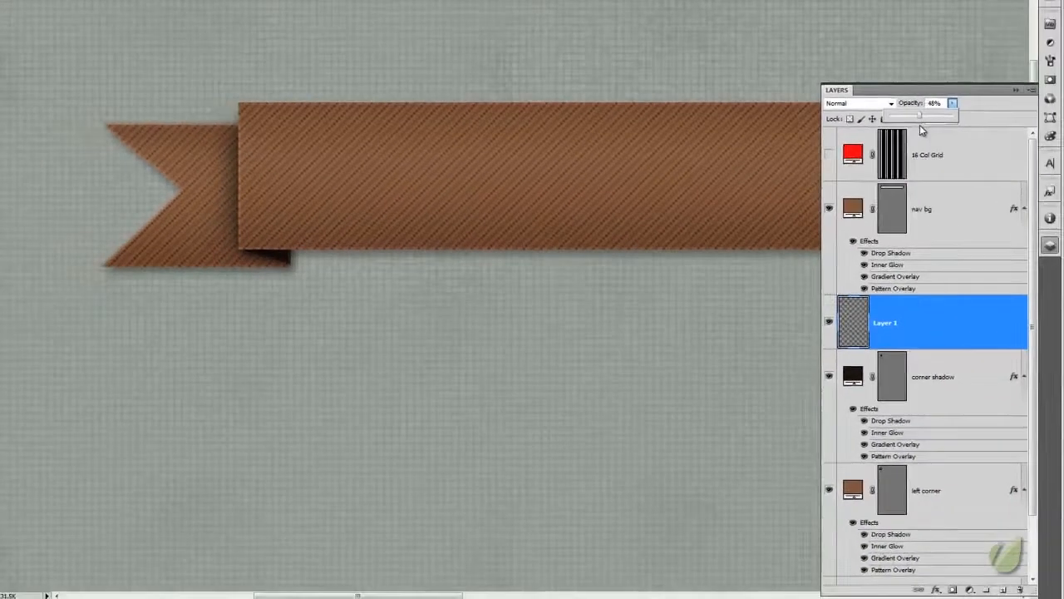
drag(920, 124, 921, 125)
click(205, 413)
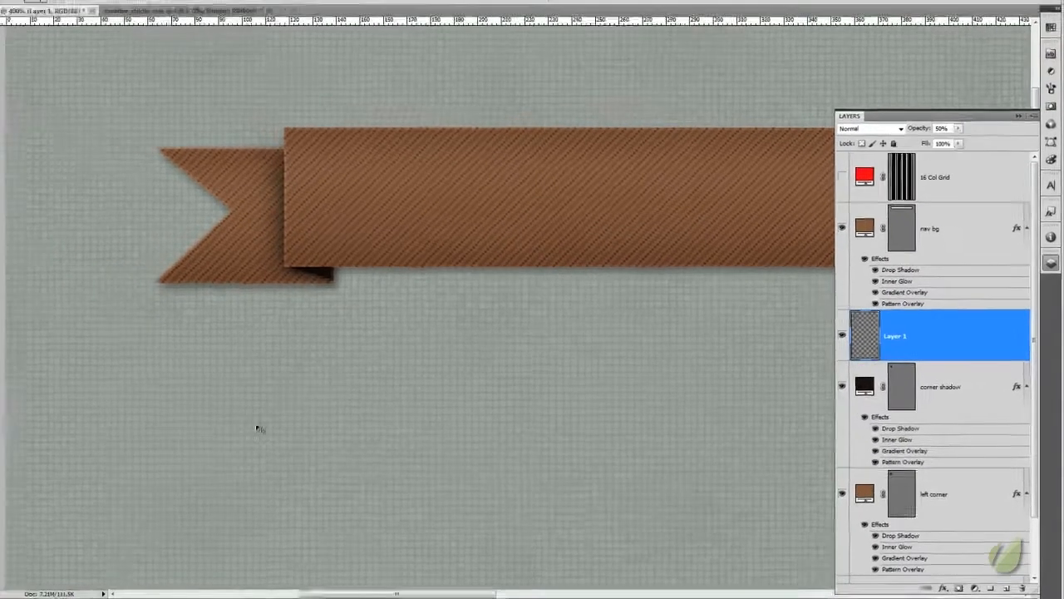
Step: Rename the blurred strip's layer "shadow"
key(ctrl+minus)
key(ctrl+minus)
key(ctrl+minus)
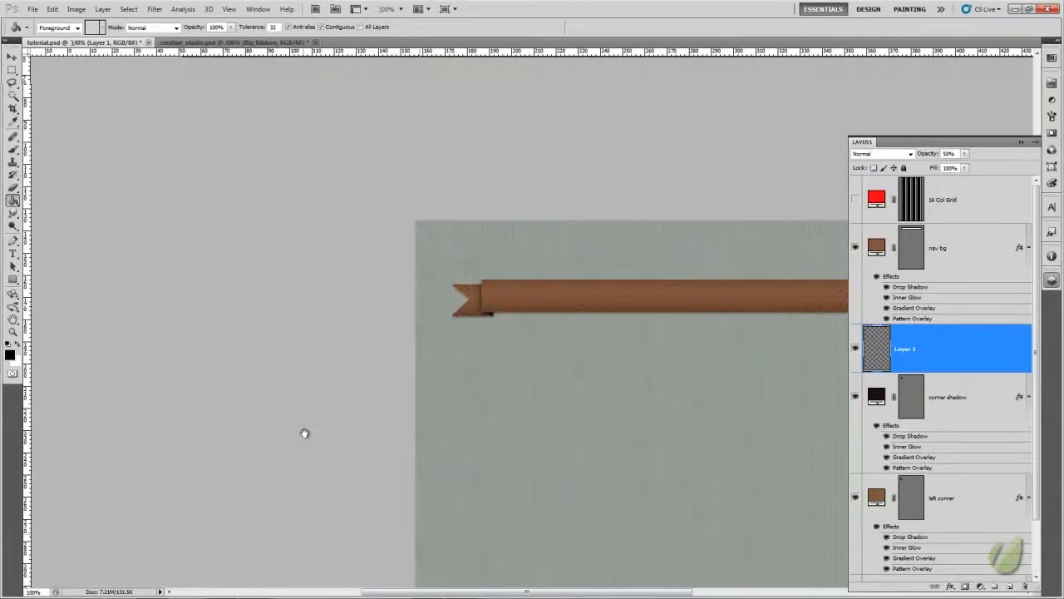
drag(591, 404, 260, 273)
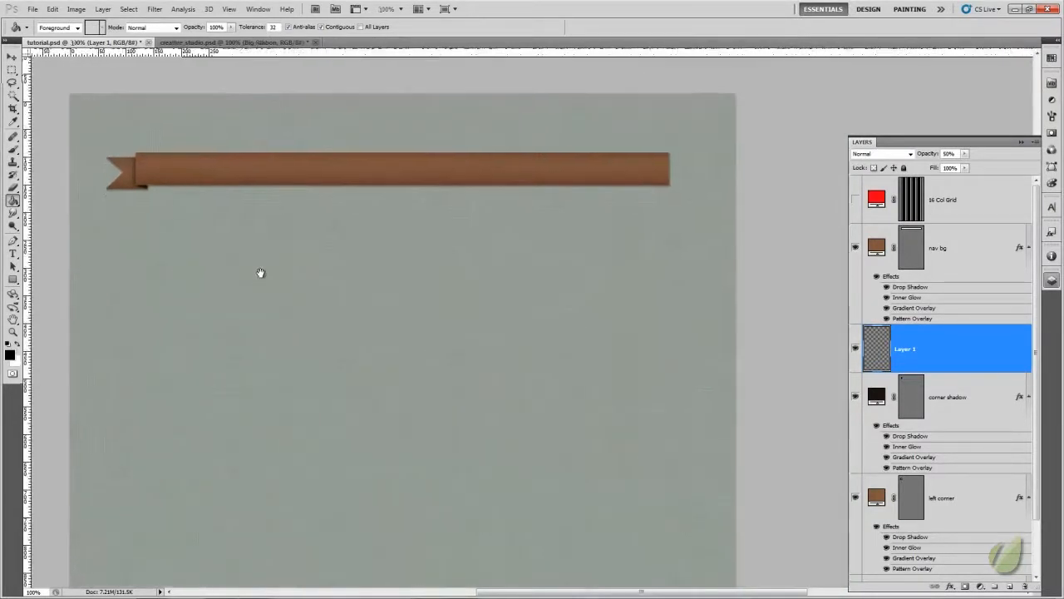
double_click(909, 350)
text(tha)
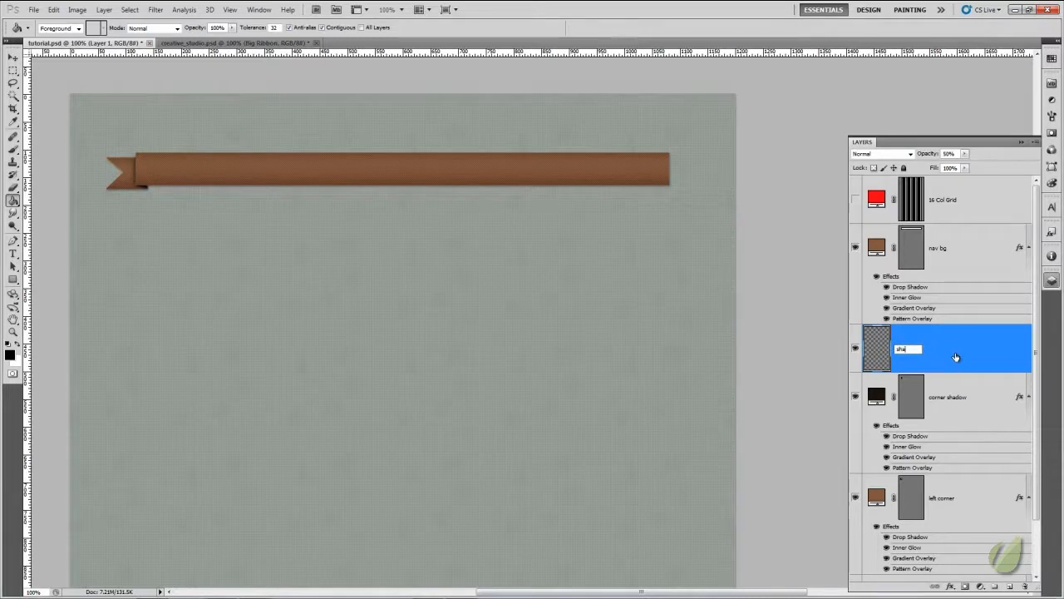
text(dow)
key(Return)
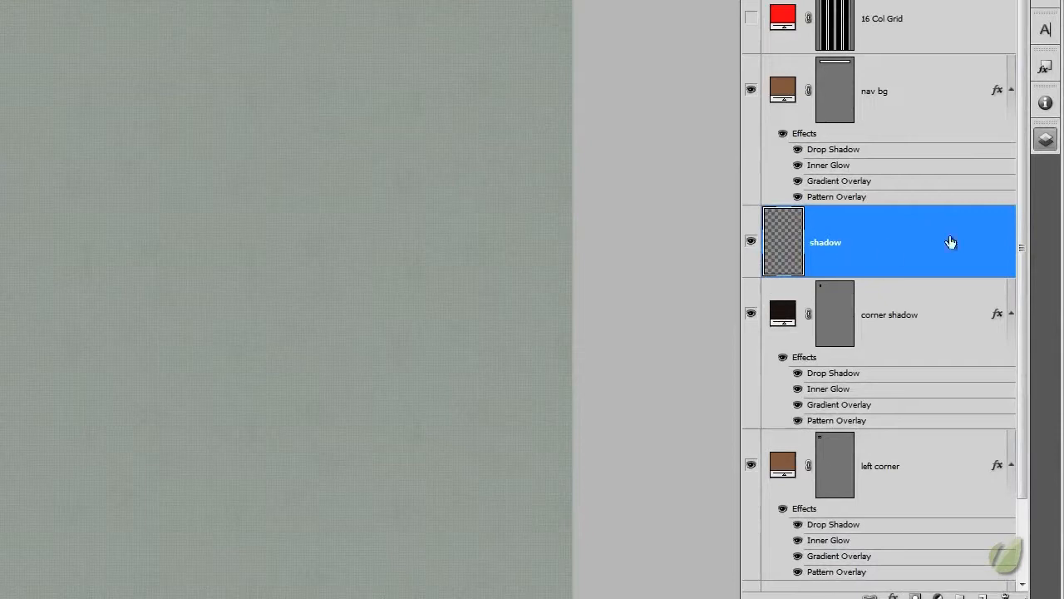
Step: Group the shadow, corner shadow and left corner layers and name the group "left corner"
scroll(921, 247, down, 1)
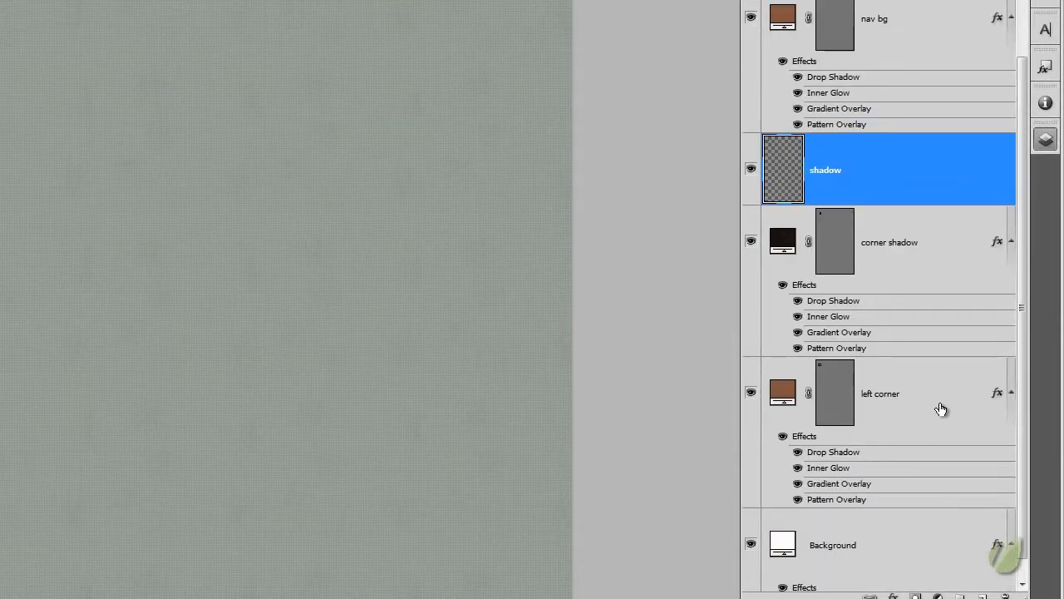
shift+click(940, 409)
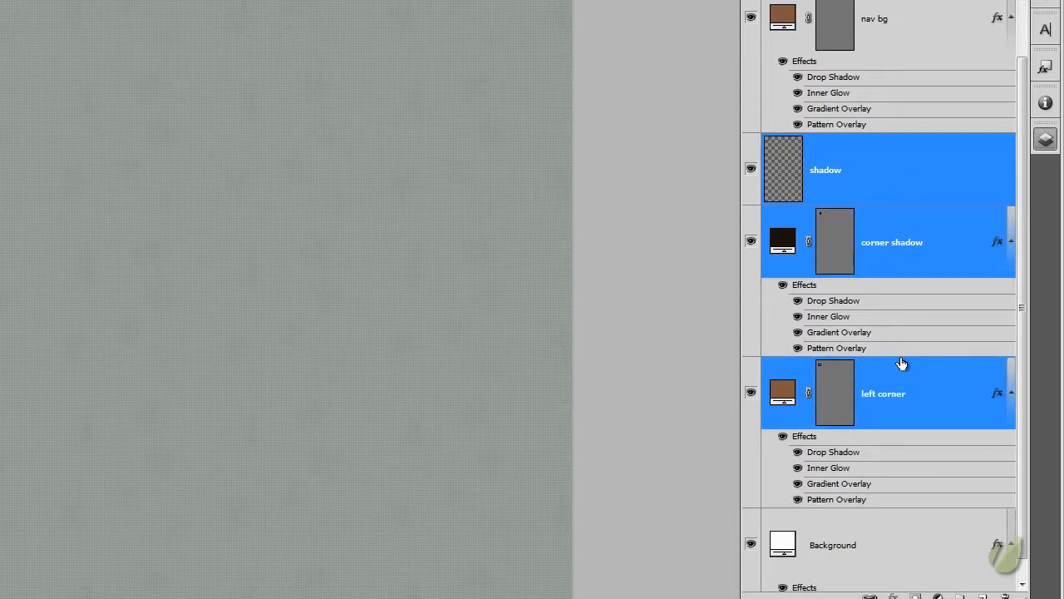
key(ctrl+g)
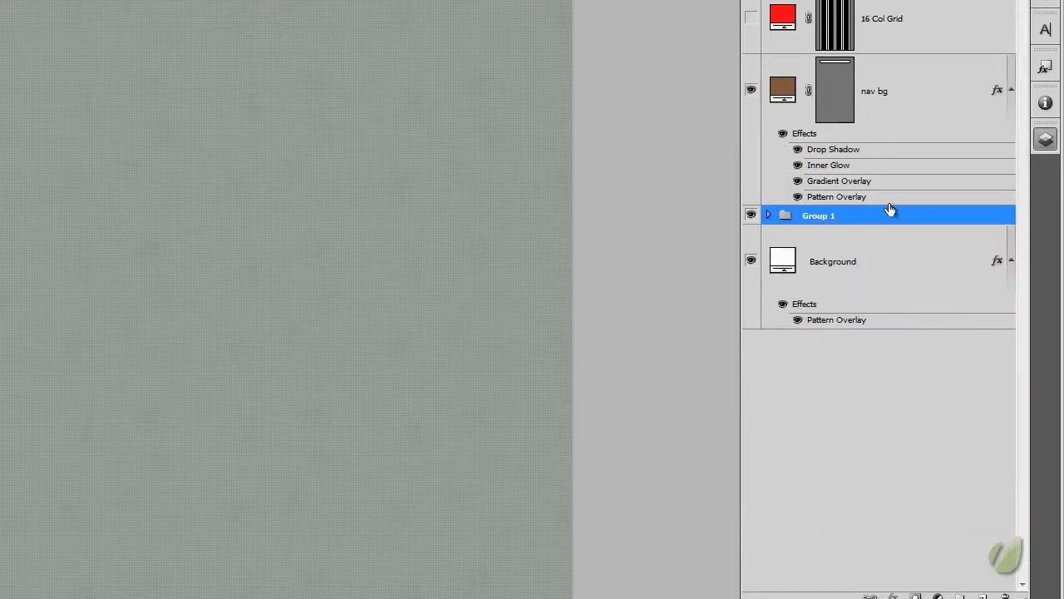
double_click(818, 215)
key(BackSpace)
text(left corner)
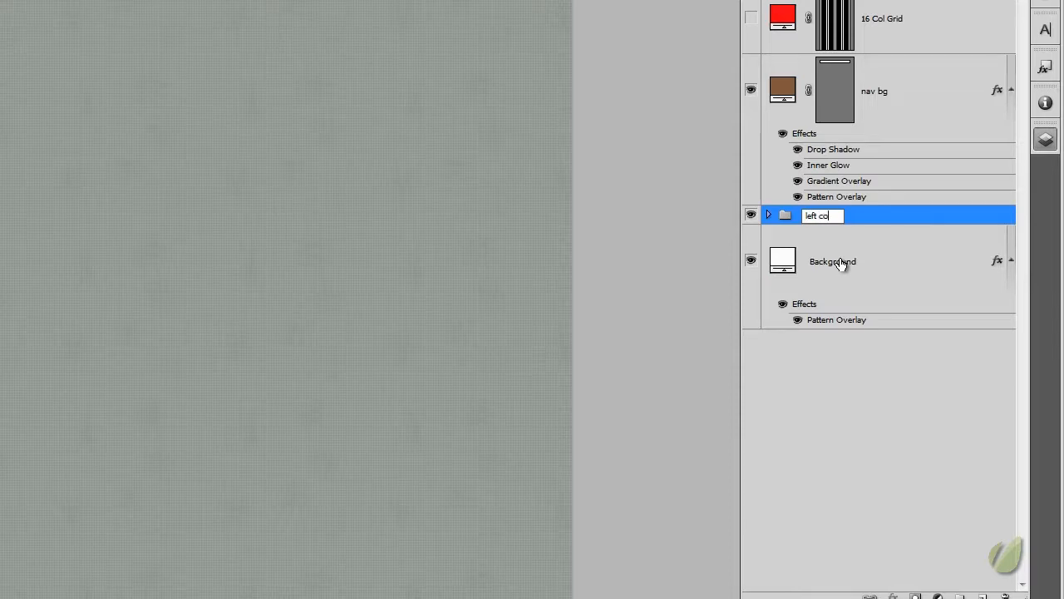
key(Return)
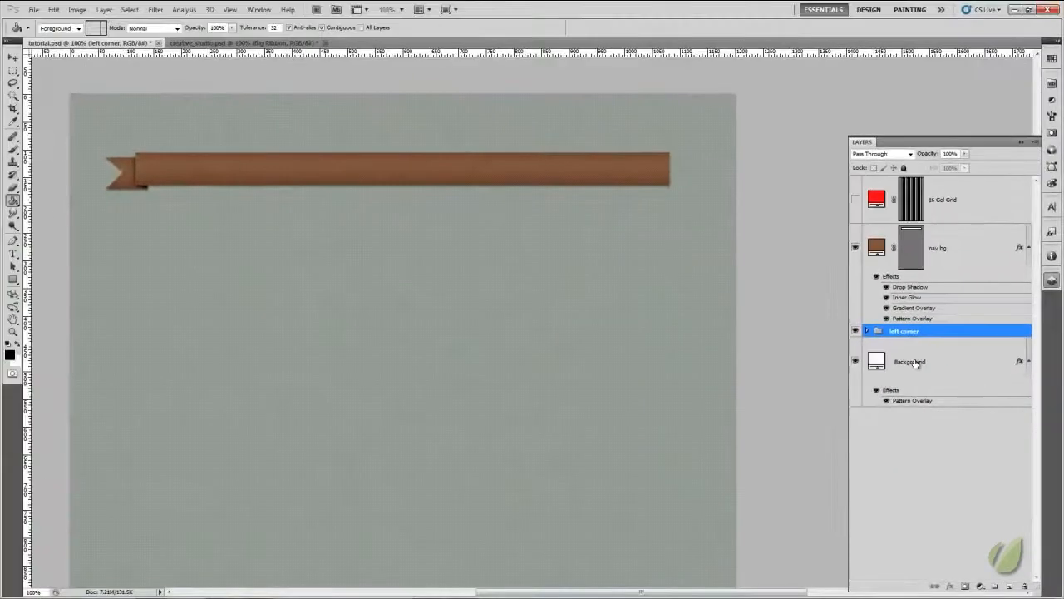
Step: Hide and show the left corner group to check which parts it holds, and activate the Move tool
click(854, 331)
click(854, 331)
click(13, 58)
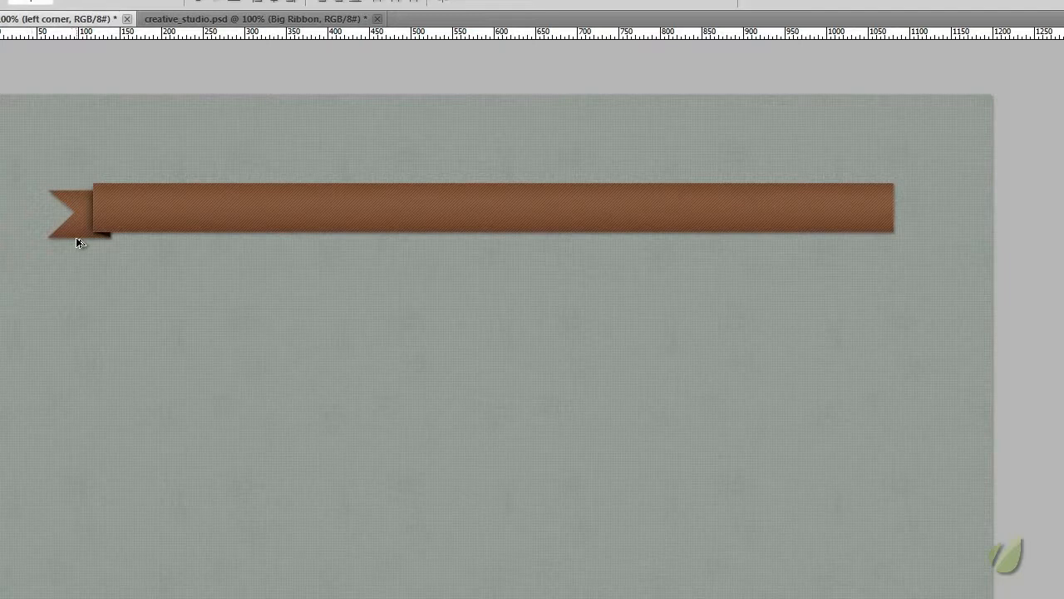
Step: Duplicate the left corner group to the ribbon's right end and flip the copy horizontally
drag(76, 242, 899, 232)
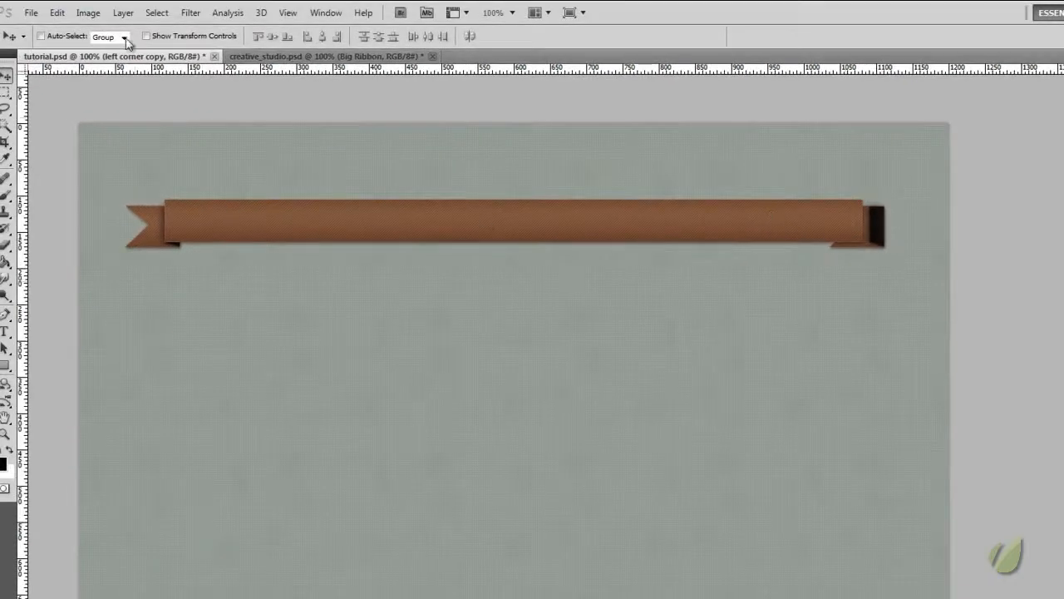
click(55, 12)
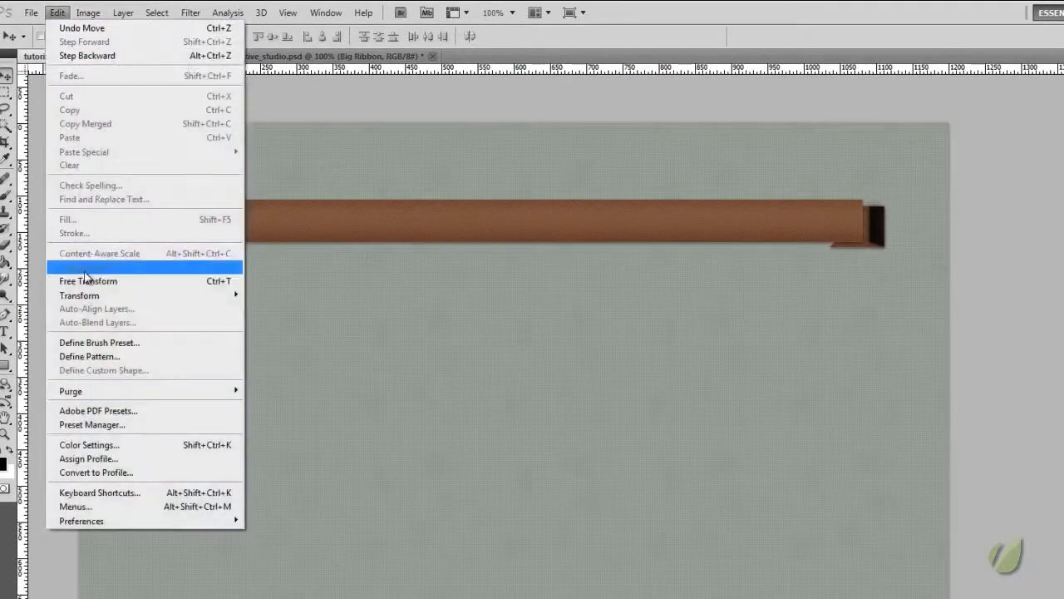
mouse_move(88, 295)
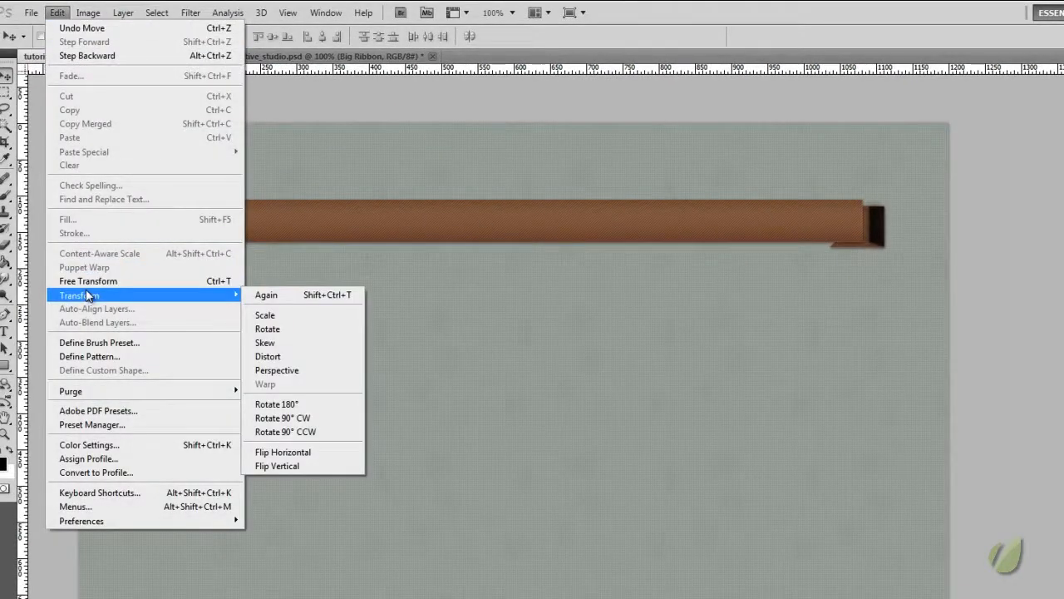
click(287, 451)
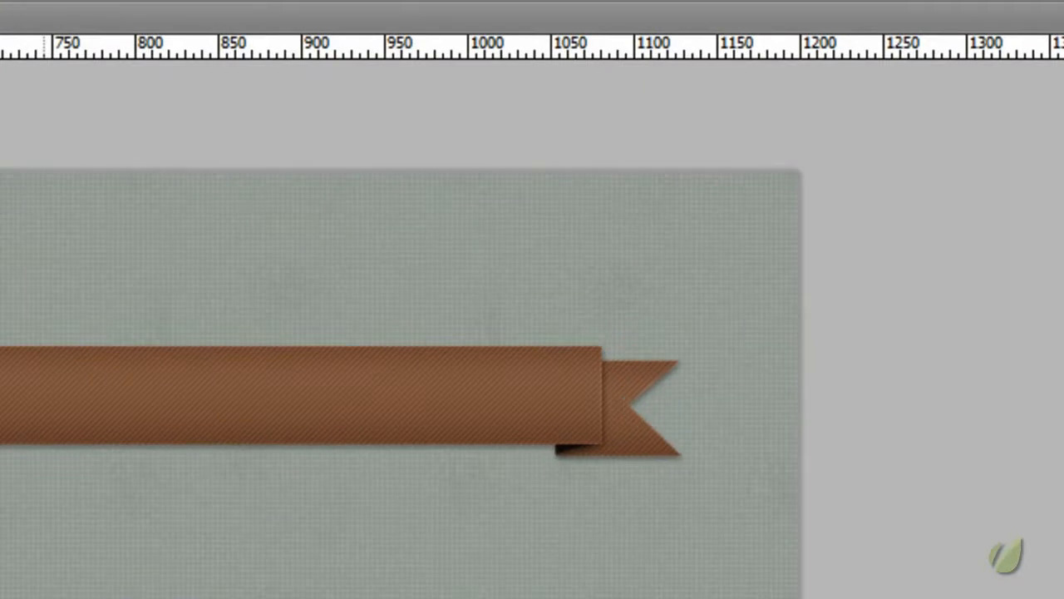
Step: Nudge the flipped corner a net 7 px to the right against the ribbon's right end
key(shift+Right)
key(Left)
key(Left)
key(Left)
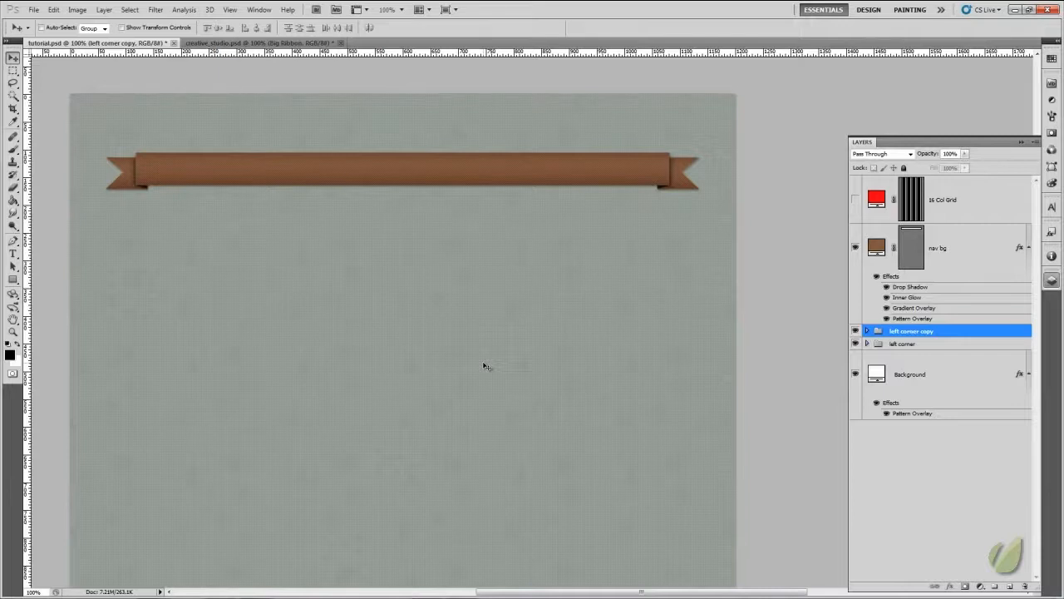
Step: Inspect the right corner up close and nudge it 1 px down to line up with the ribbon fold
key(ctrl+plus)
key(ctrl+plus)
key(ctrl+plus)
key(ctrl+plus)
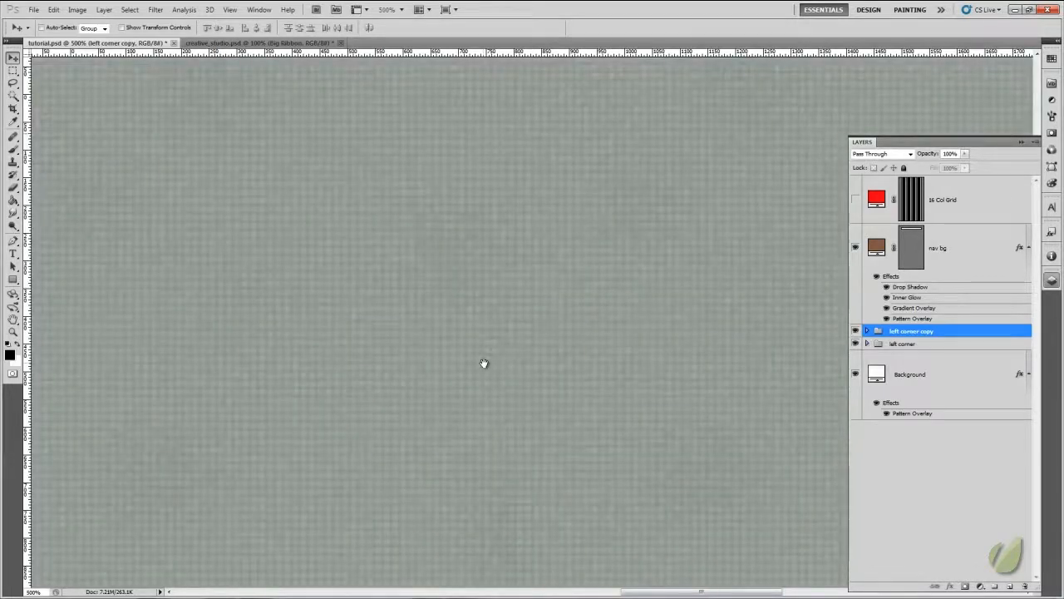
drag(584, 306, 411, 392)
drag(573, 310, 303, 409)
drag(554, 354, 237, 453)
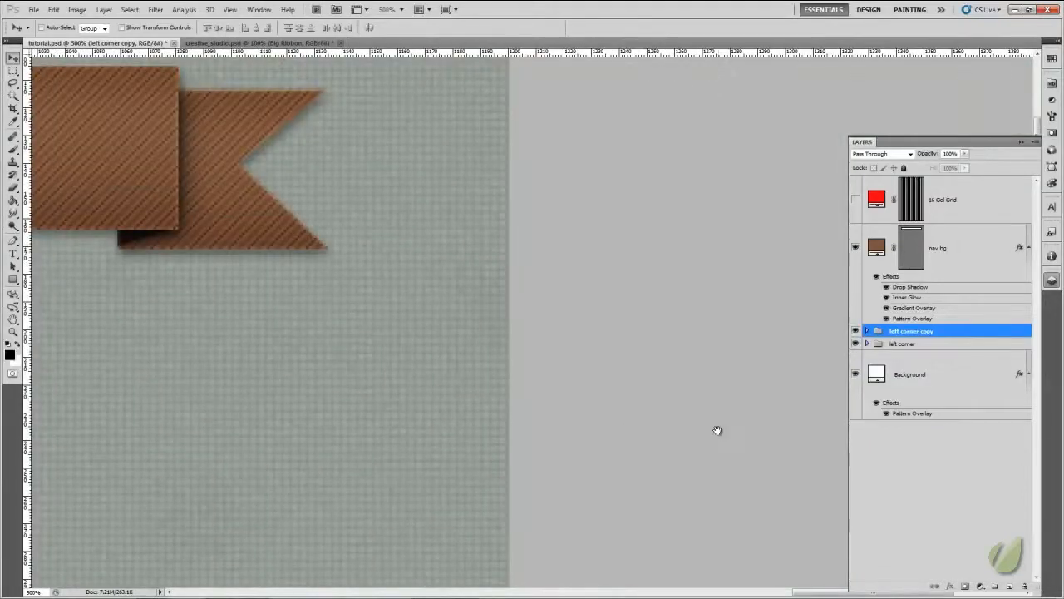
drag(393, 338, 587, 357)
drag(490, 342, 613, 361)
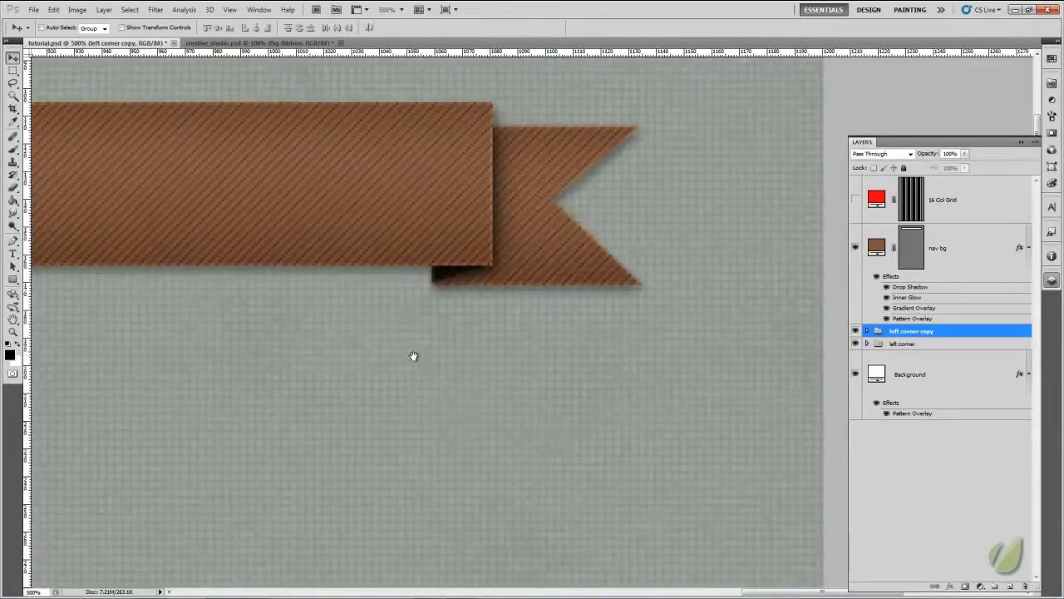
drag(413, 357, 420, 365)
key(Down)
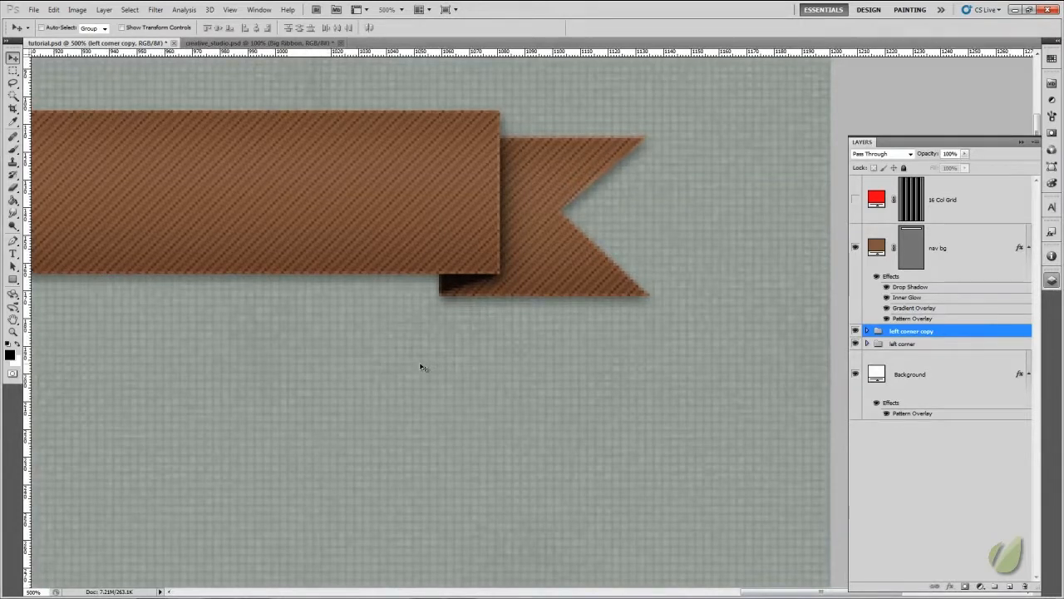
key(ctrl+minus)
key(ctrl+minus)
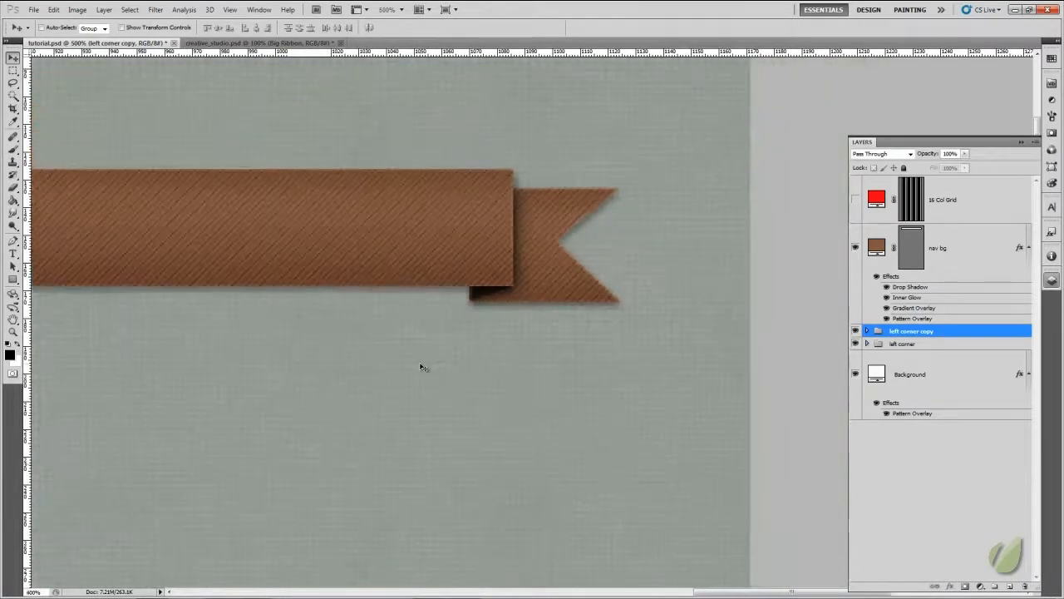
key(ctrl+minus)
key(ctrl+minus)
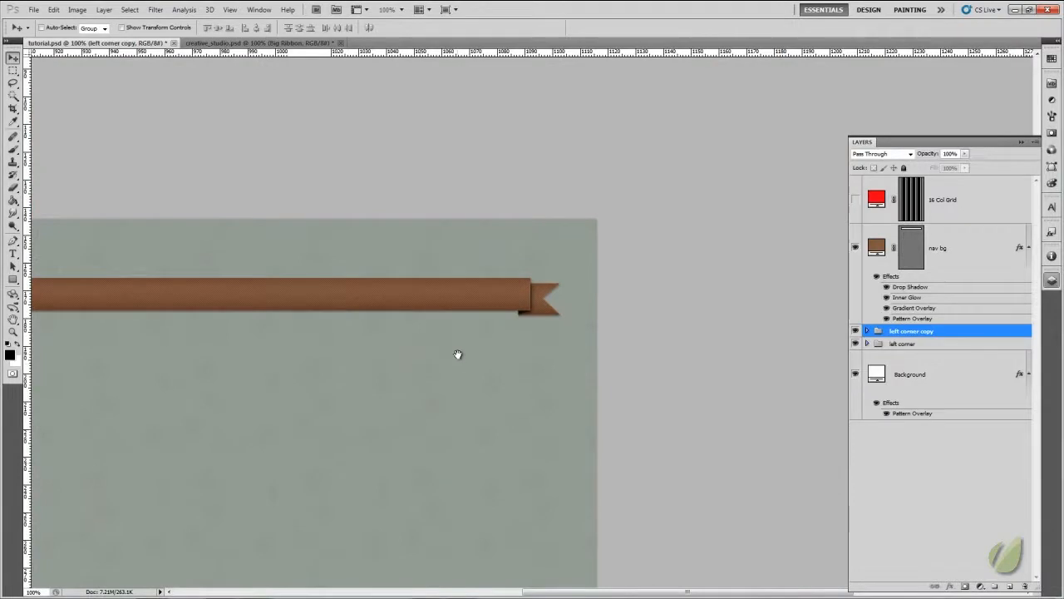
drag(527, 258, 604, 224)
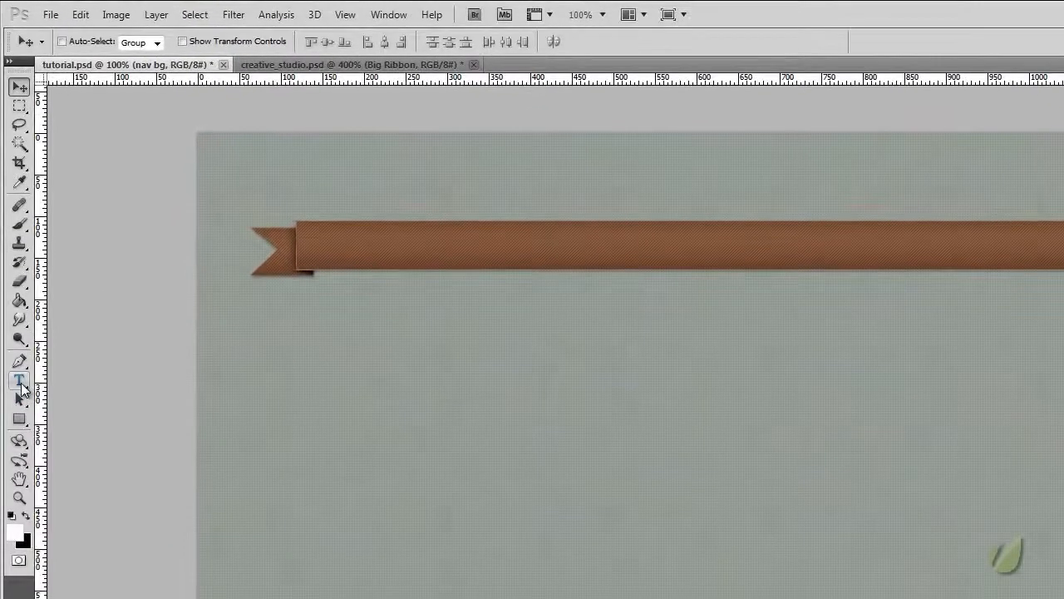
Step: Add a horizontal text line of dashes in white 12 px Arial along the ribbon's upper edge, above the nav bg layer
click(13, 253)
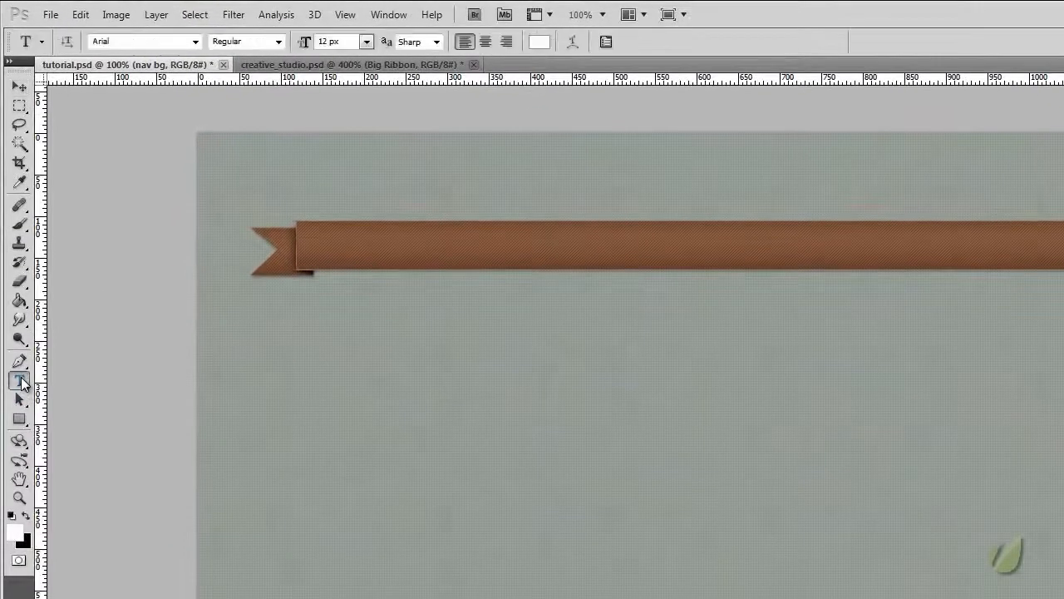
right_click(24, 383)
click(91, 380)
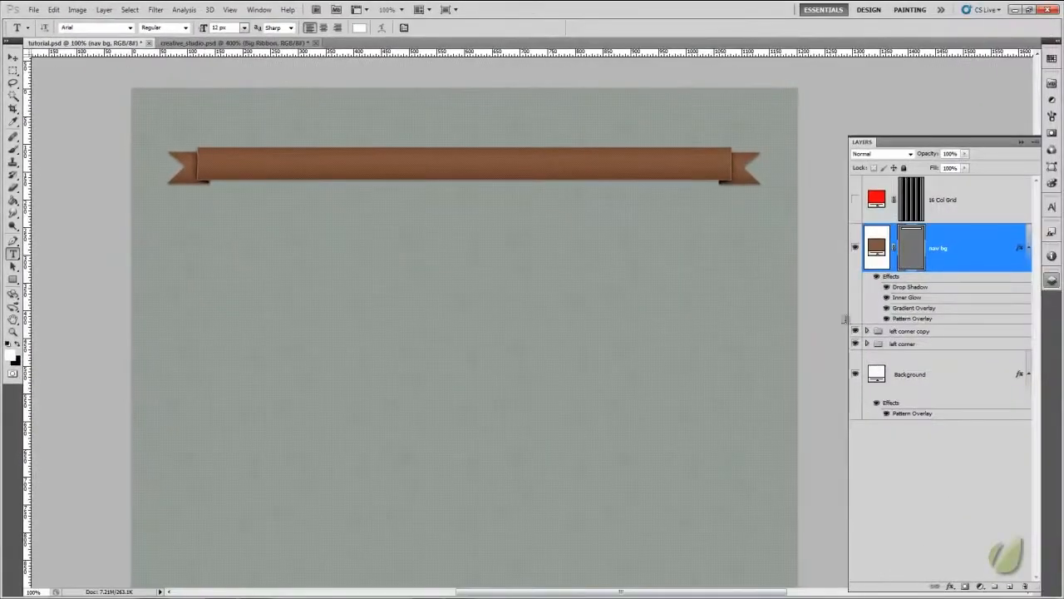
click(967, 353)
click(964, 253)
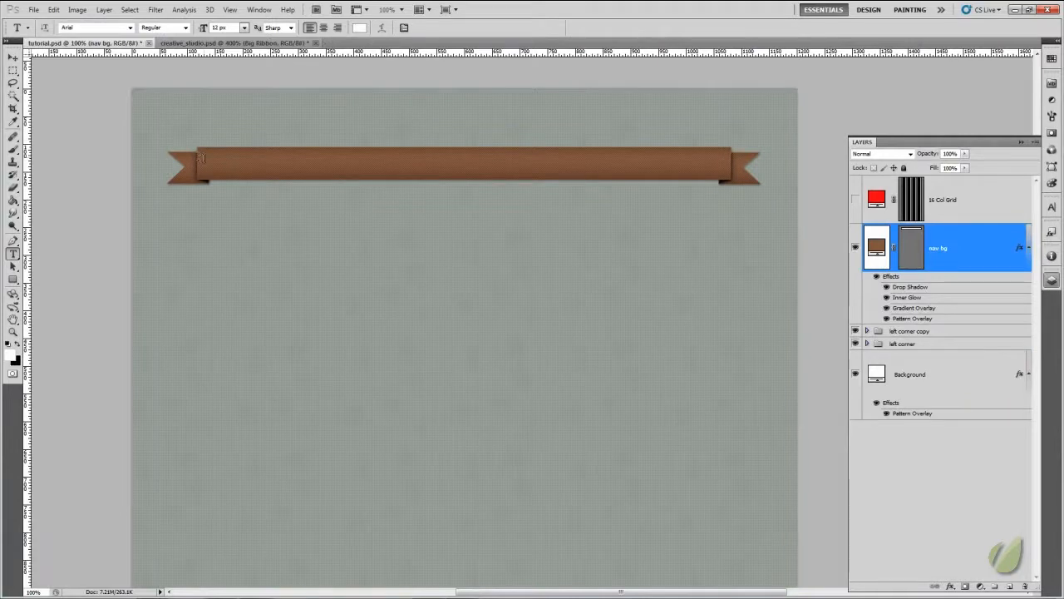
click(209, 156)
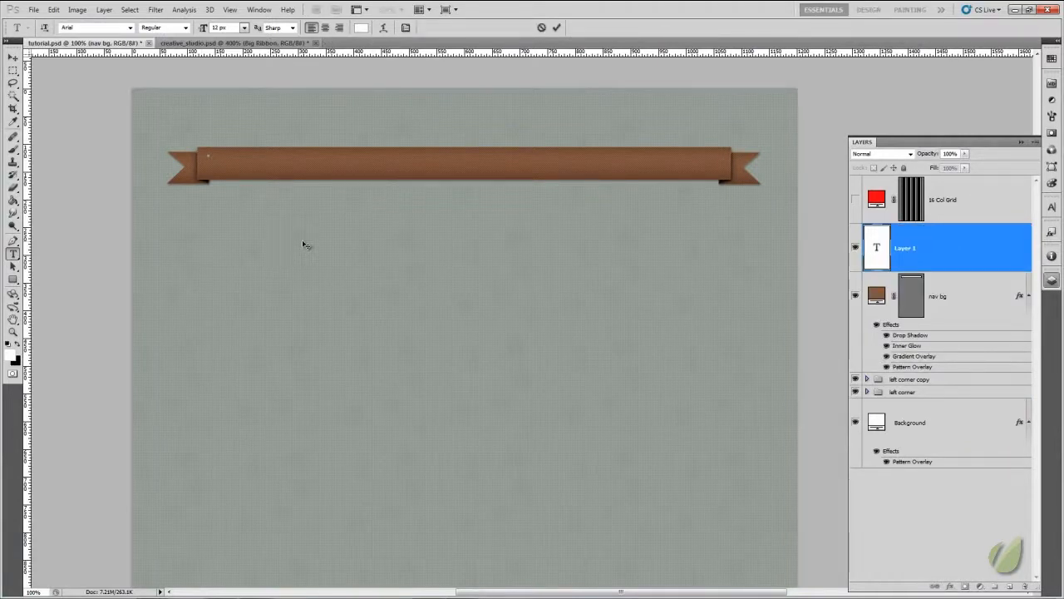
text(HOME    )
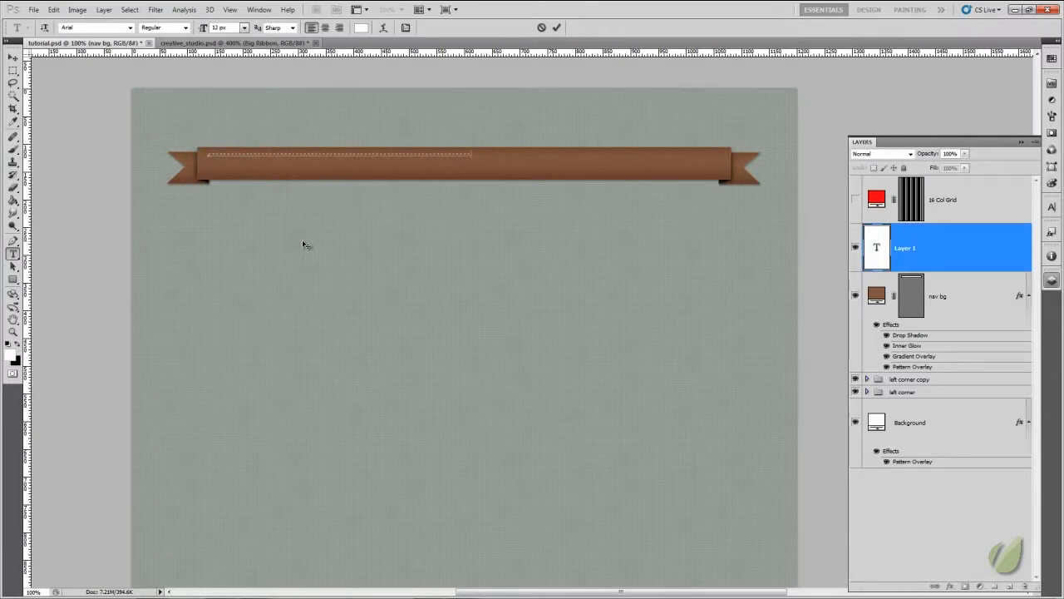
text(------------)
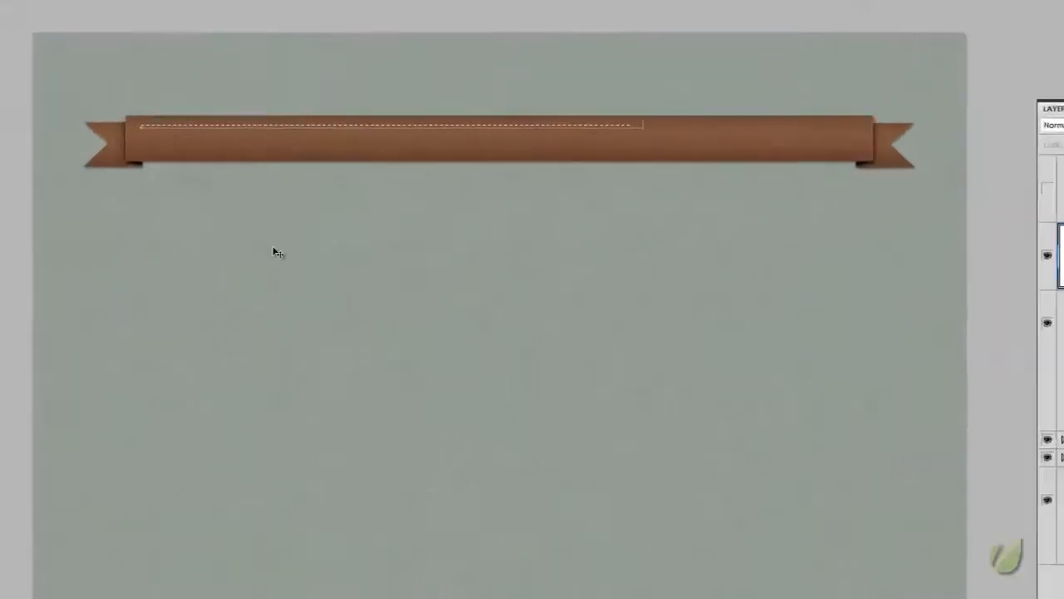
text(--------------)
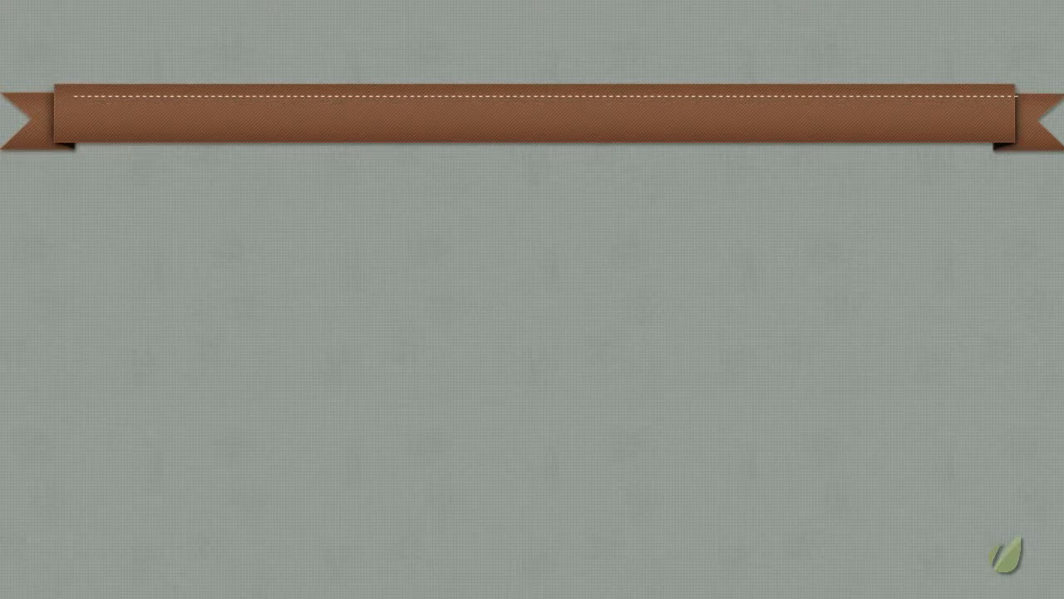
Step: Nudge the dashed text line left until it sits evenly between the ribbon's two ends
key(Left)
key(Left)
key(Left)
key(Left)
key(Left)
key(Left)
key(Left)
key(Left)
key(Left)
key(Left)
key(Left)
key(Left)
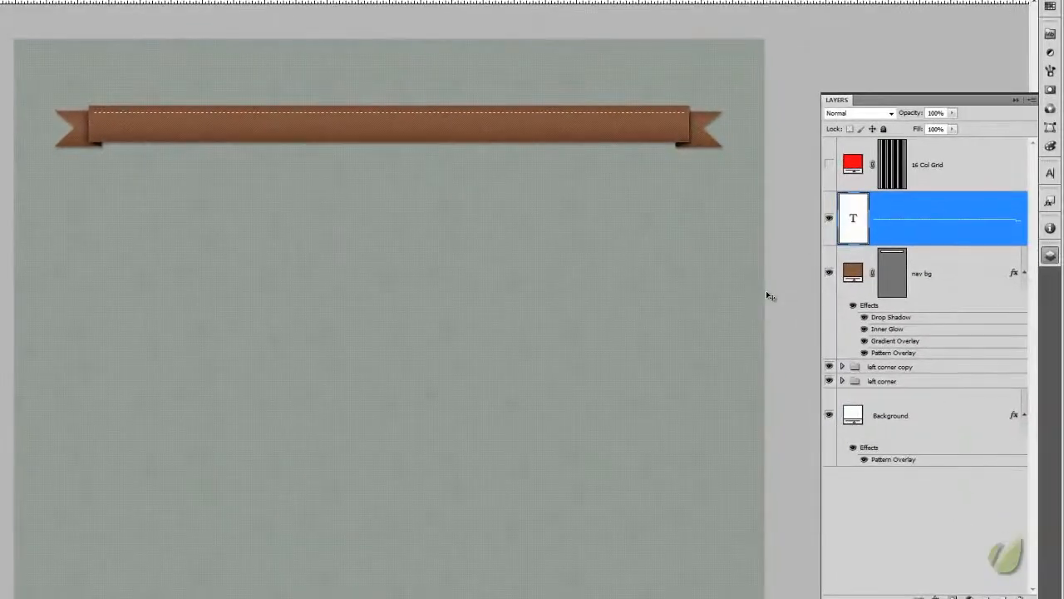
Step: Set the dashed text line's tracking to 240 in the character settings
double_click(859, 234)
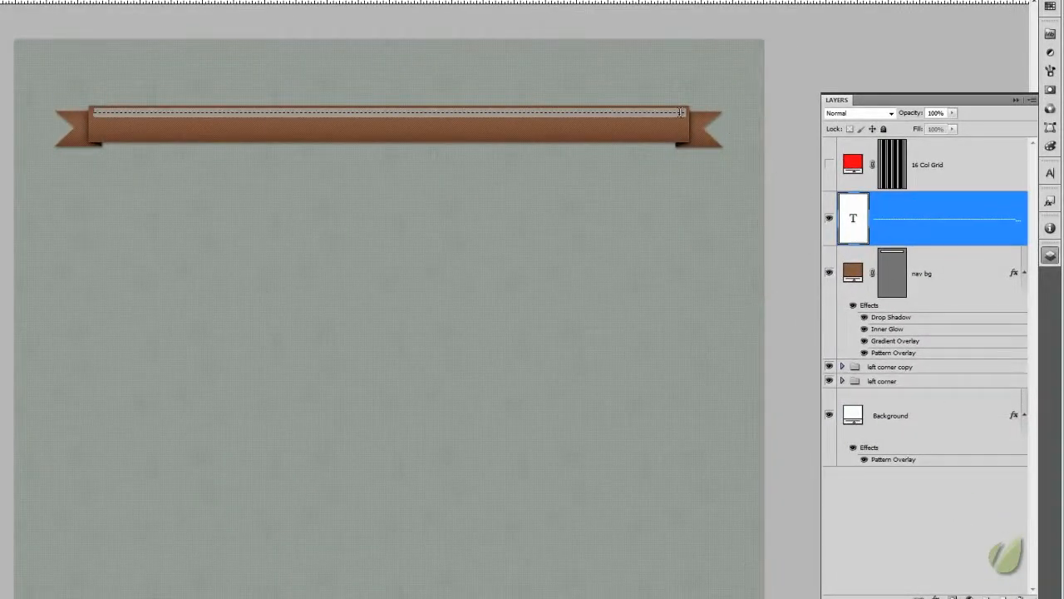
click(685, 113)
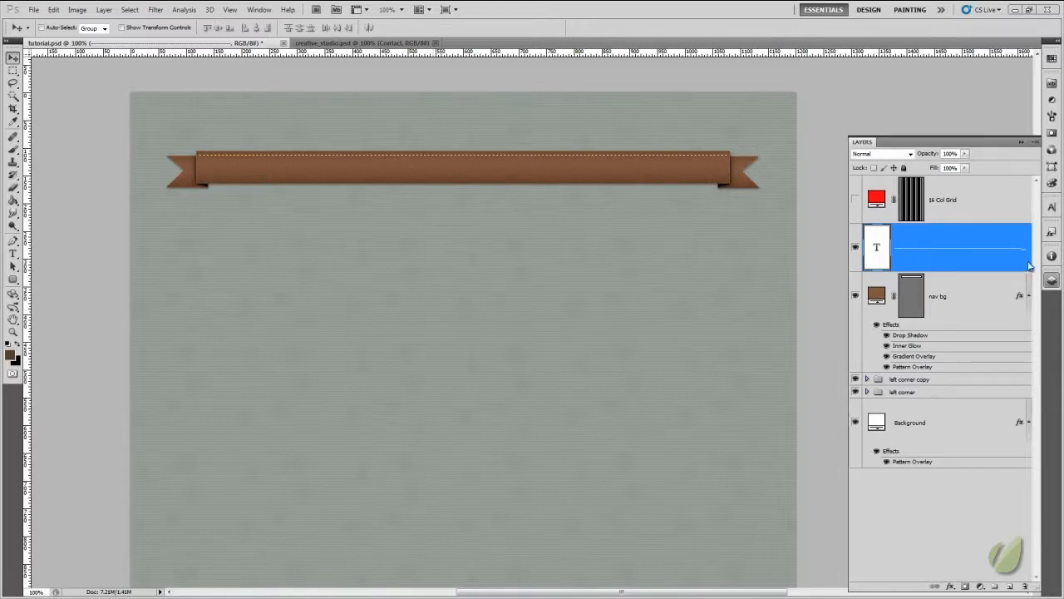
click(1022, 141)
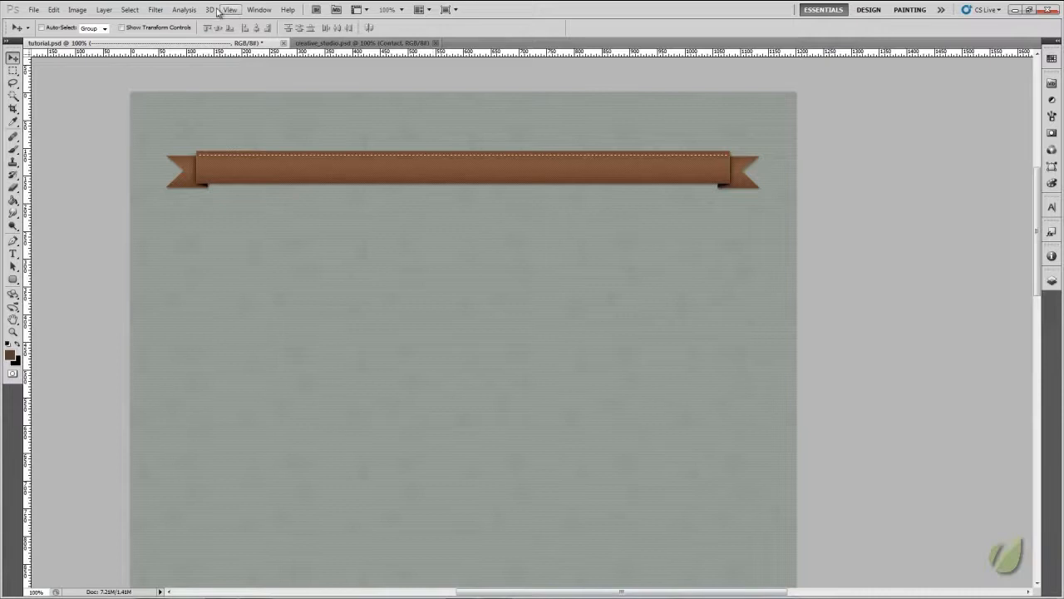
click(258, 9)
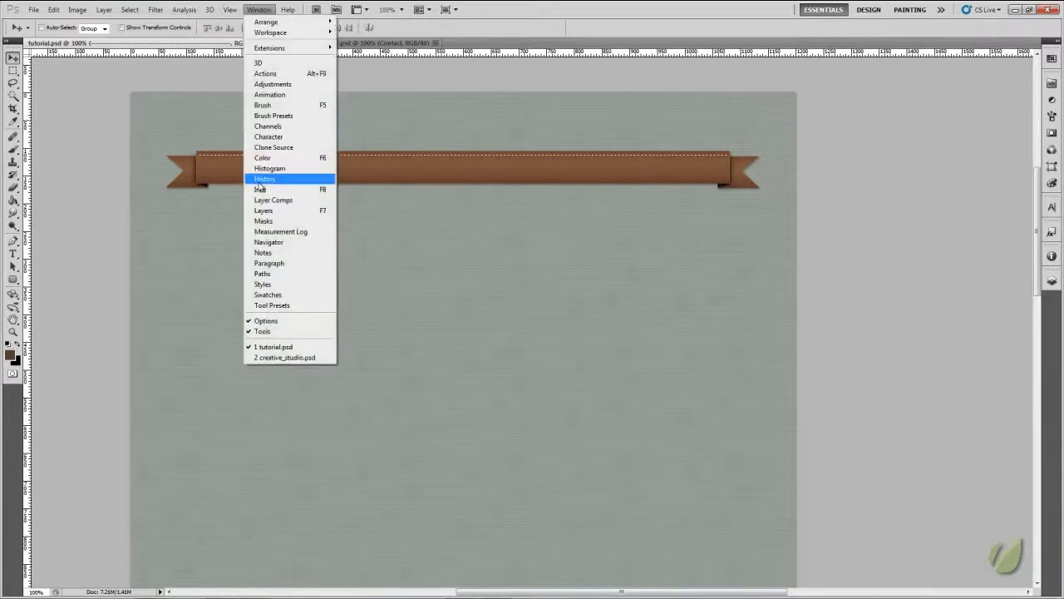
click(268, 137)
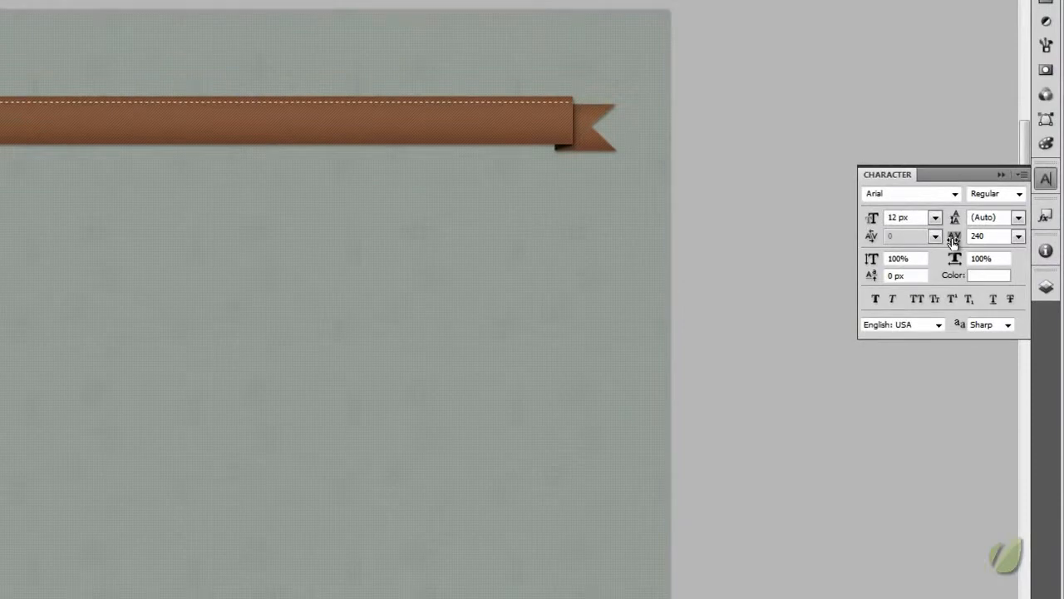
click(1018, 236)
click(1000, 370)
click(982, 235)
text(240)
click(1001, 175)
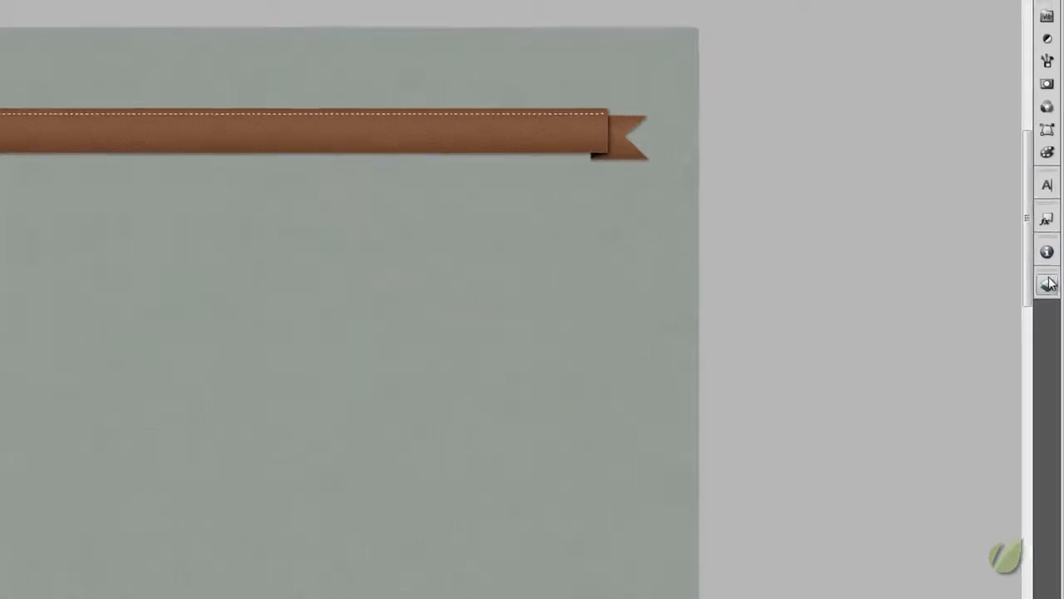
Step: Add a drop shadow with Overlay blend mode to the dashed text layer
click(1048, 283)
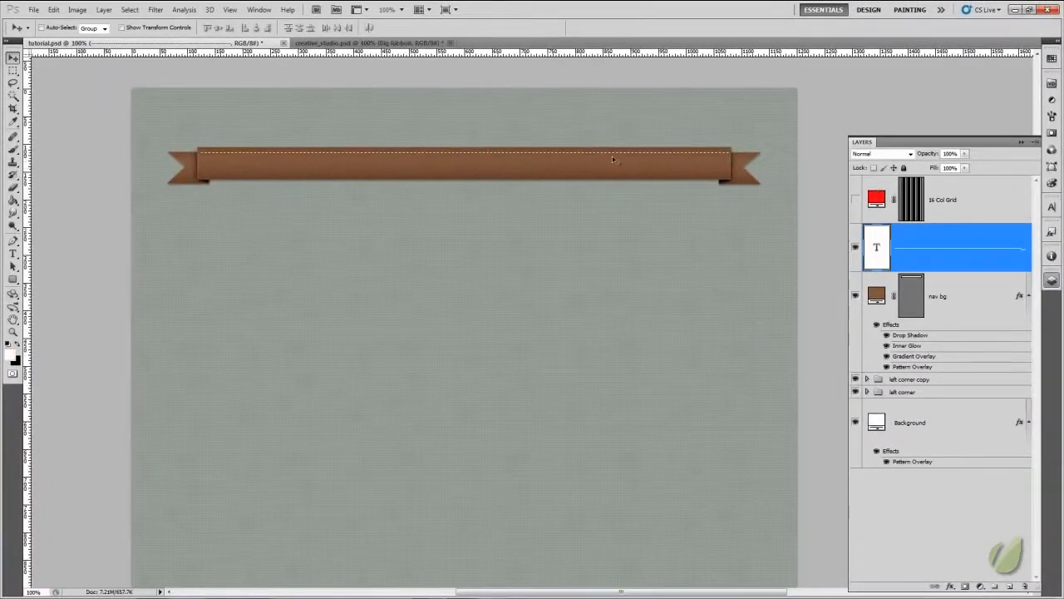
right_click(881, 249)
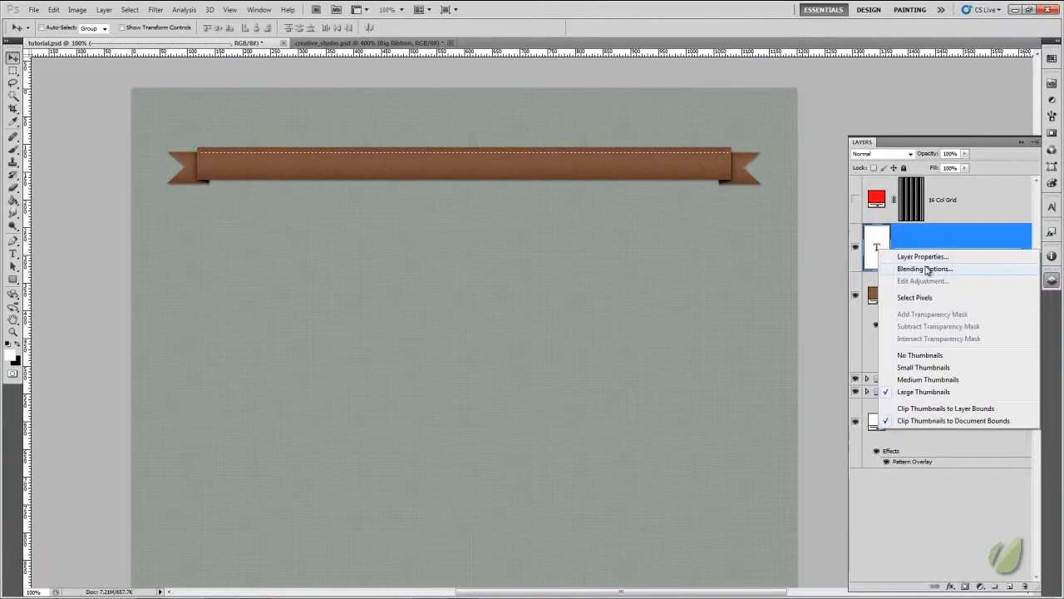
click(924, 268)
click(265, 281)
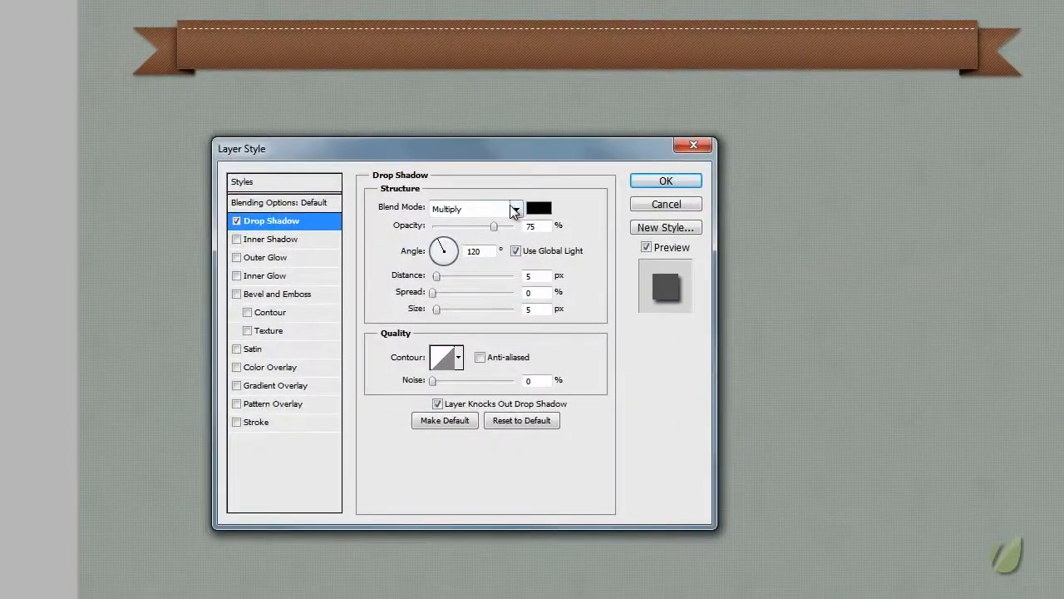
click(423, 273)
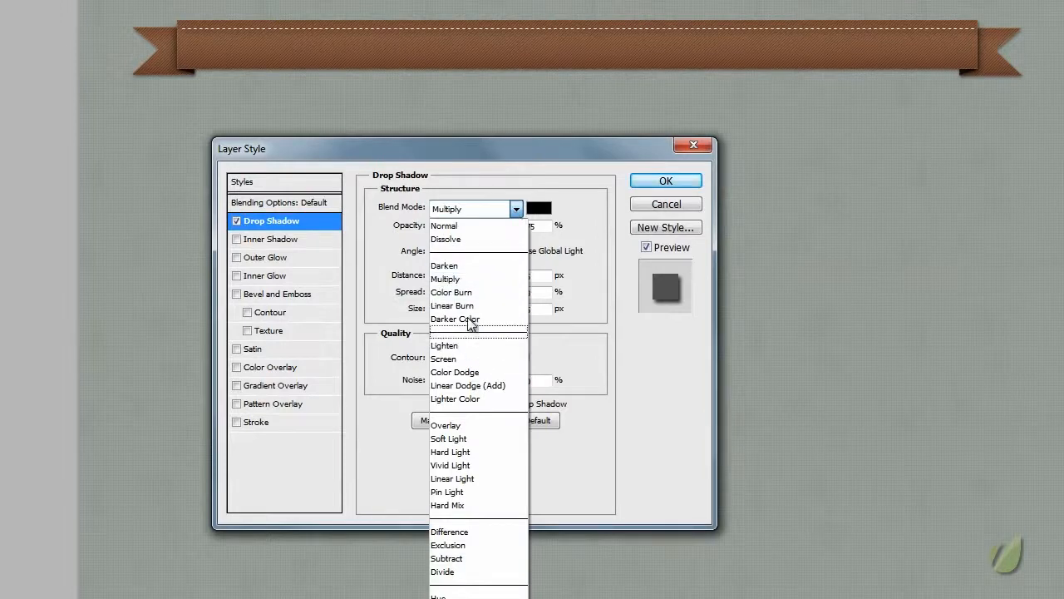
click(464, 424)
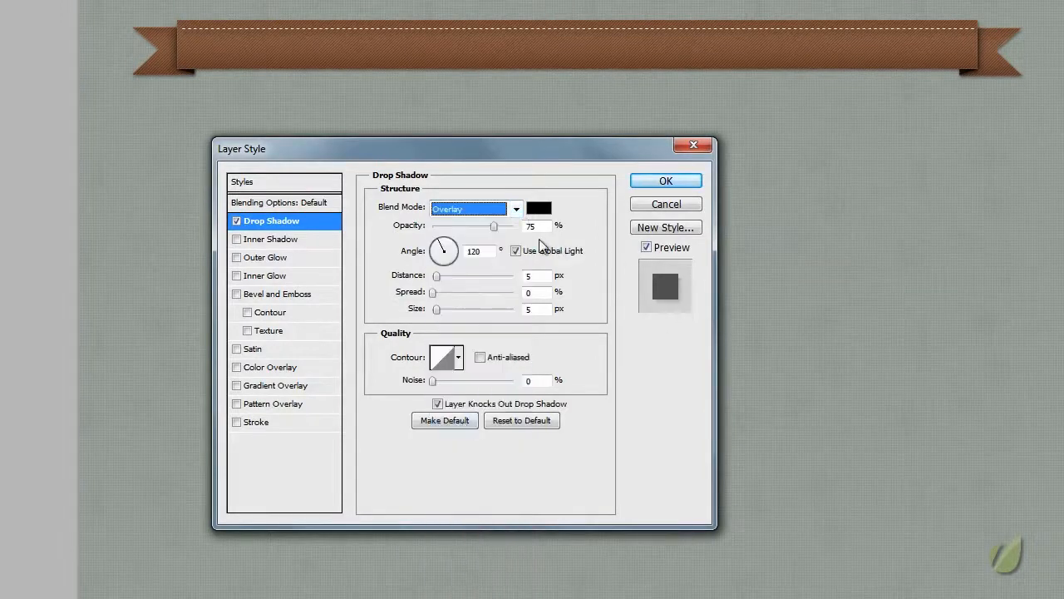
Step: Set the dashed line's drop shadow to 30% opacity, 1 px distance and 0 px size
drag(496, 230, 457, 227)
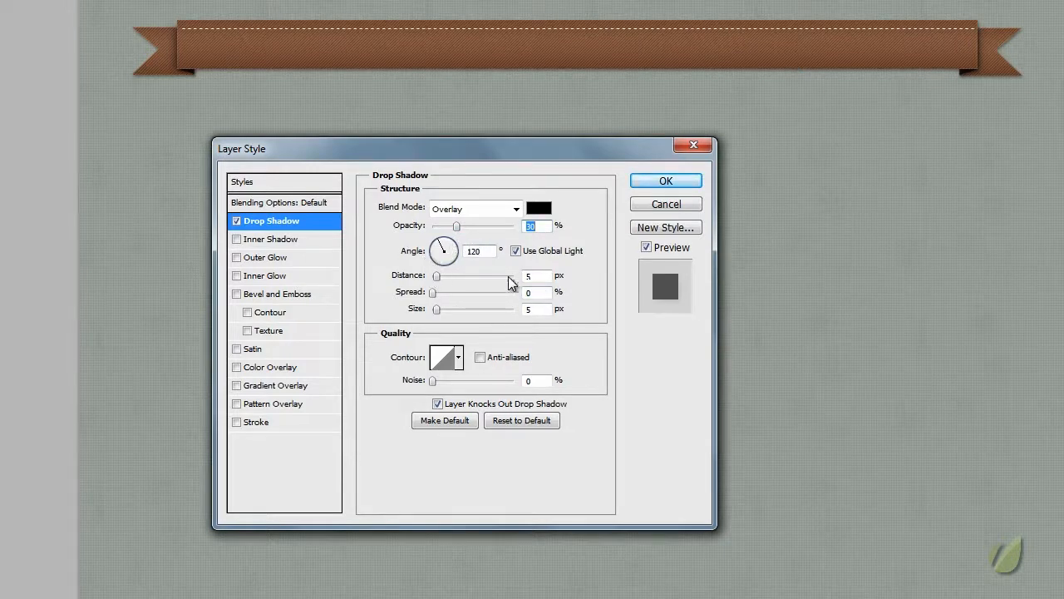
drag(539, 277, 502, 273)
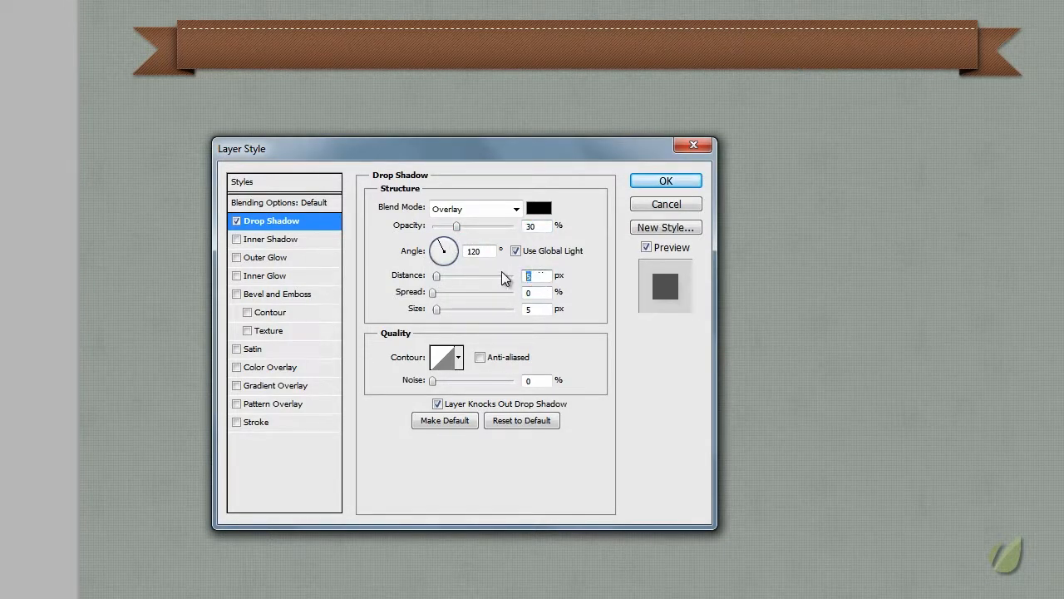
text(1)
drag(550, 308, 522, 308)
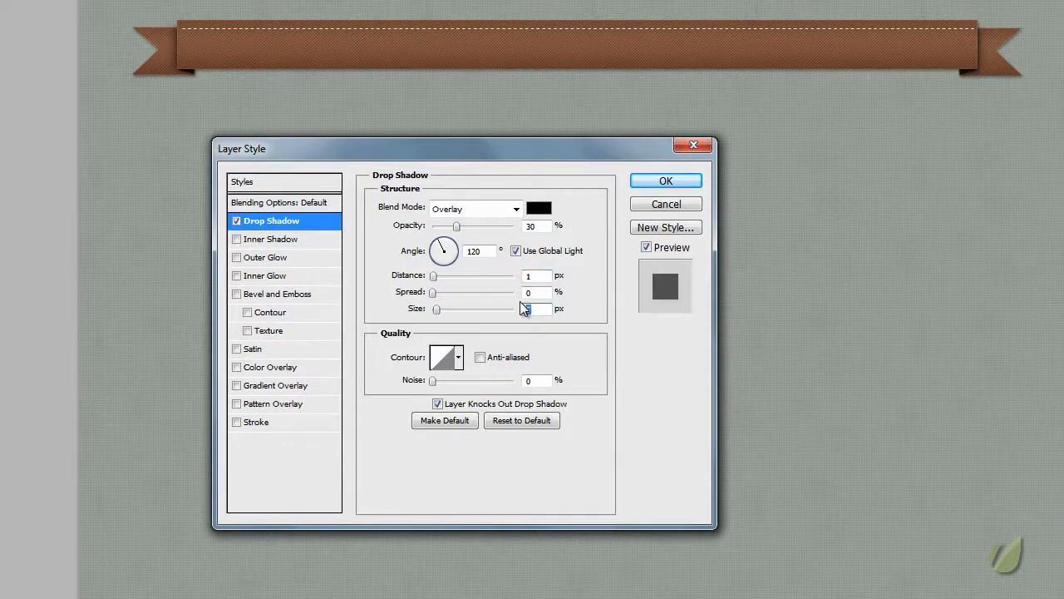
text(0)
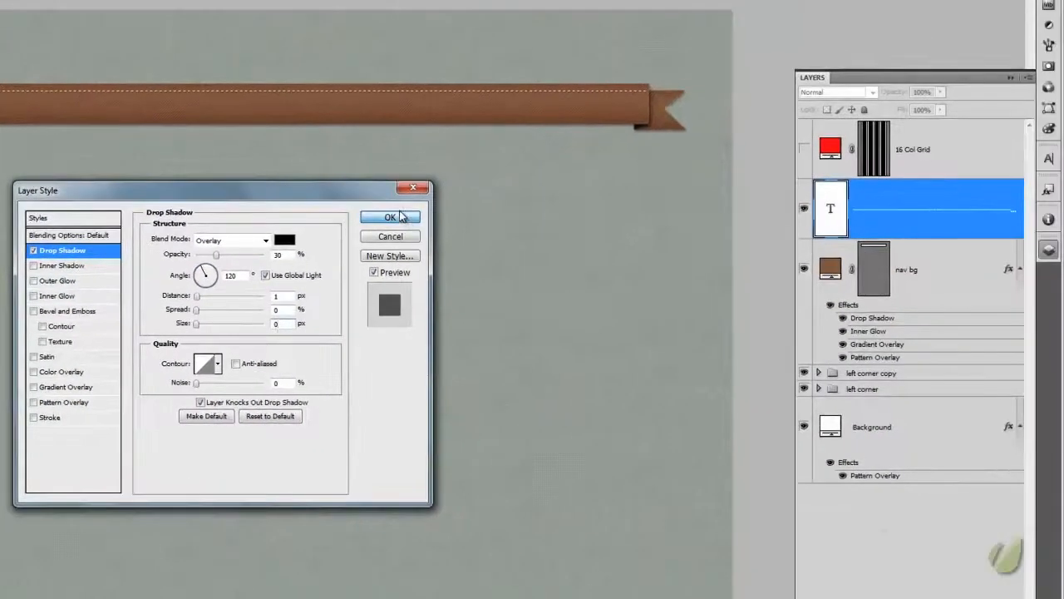
Step: Apply the drop shadow settings and lower the dashed text layer's opacity to 44%
click(400, 217)
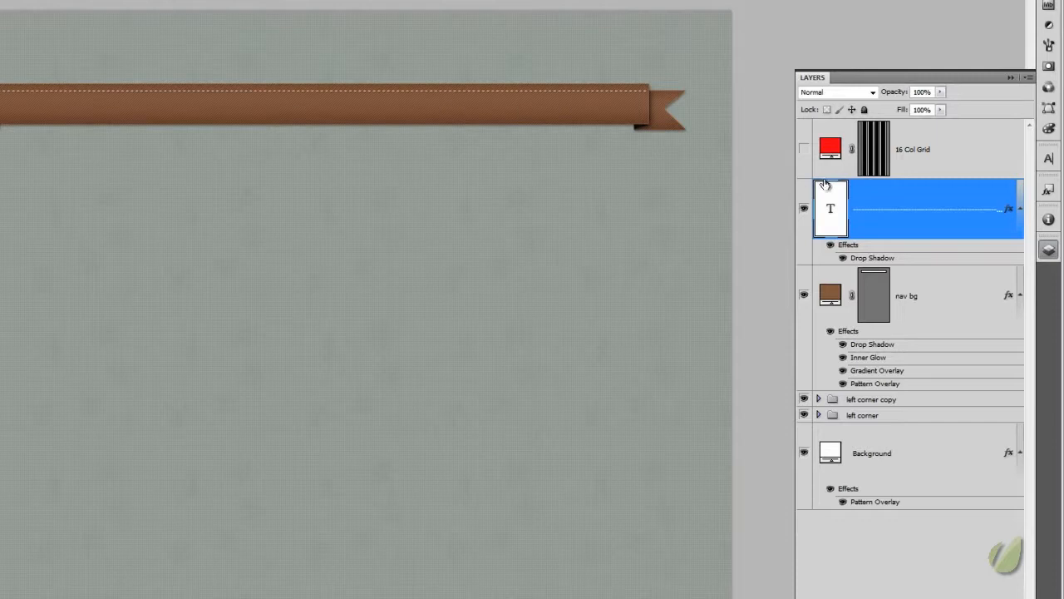
click(940, 92)
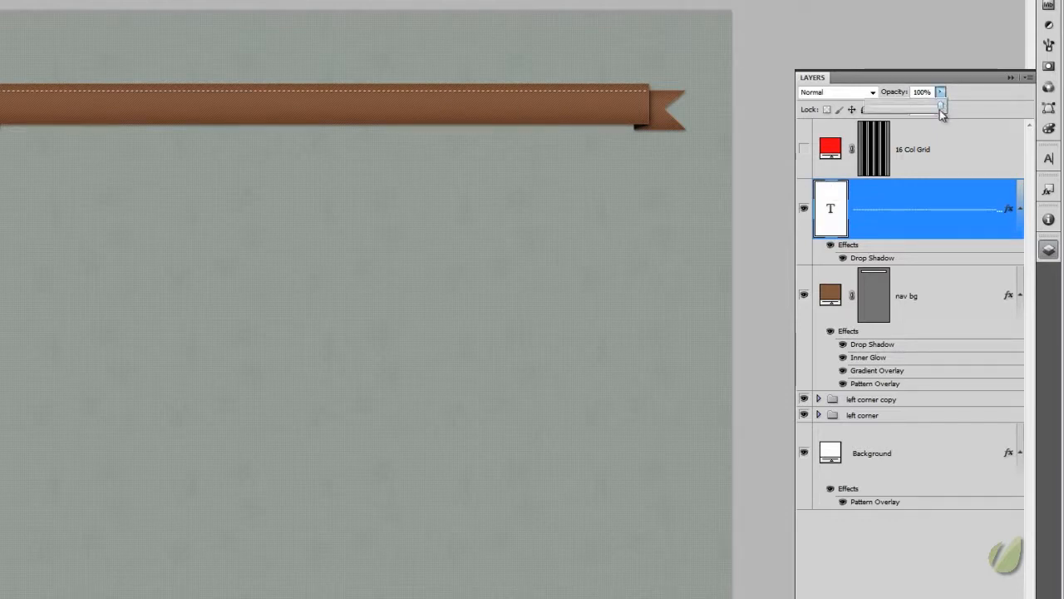
drag(941, 110, 905, 108)
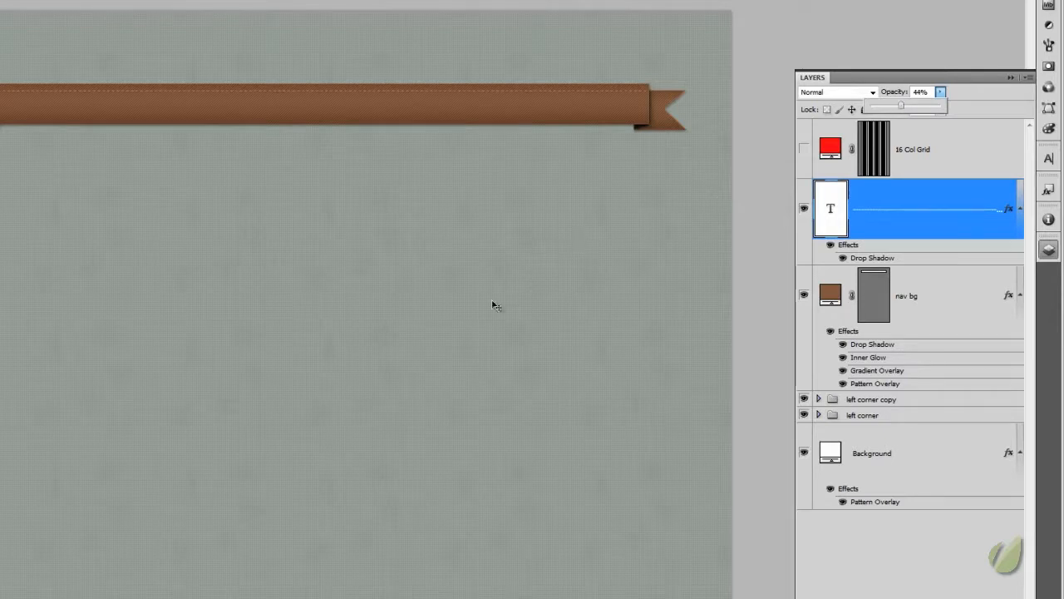
click(833, 215)
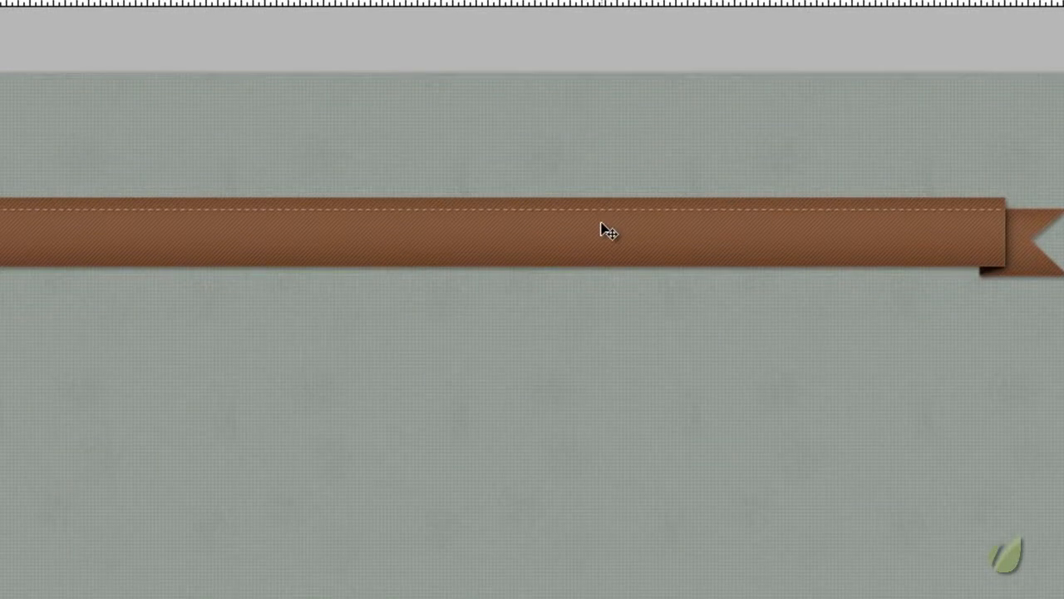
Step: Duplicate the dashed text line and place the copy along the ribbon's lower edge
drag(593, 219, 579, 266)
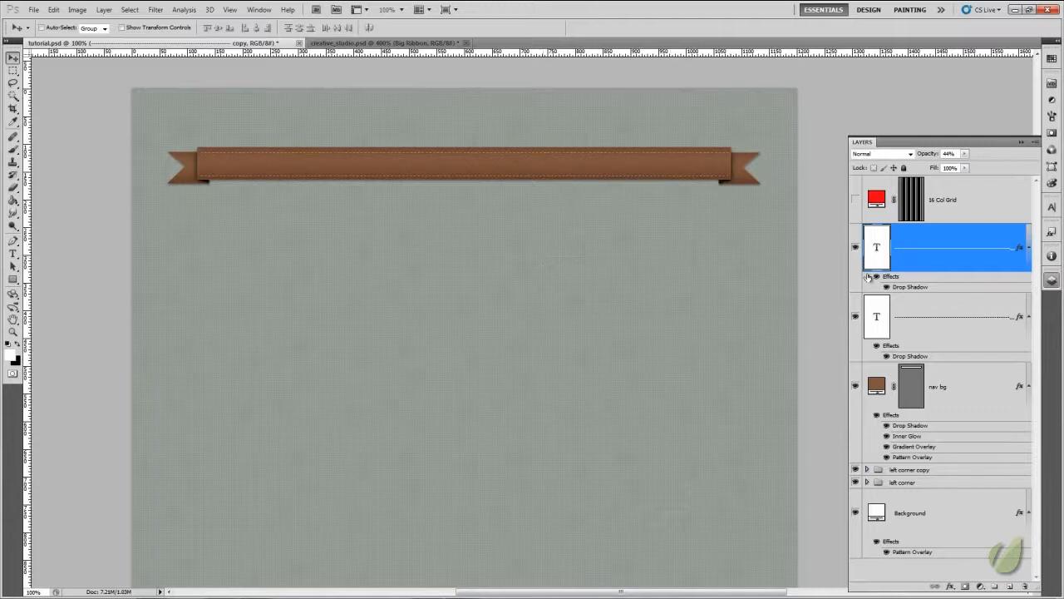
click(923, 324)
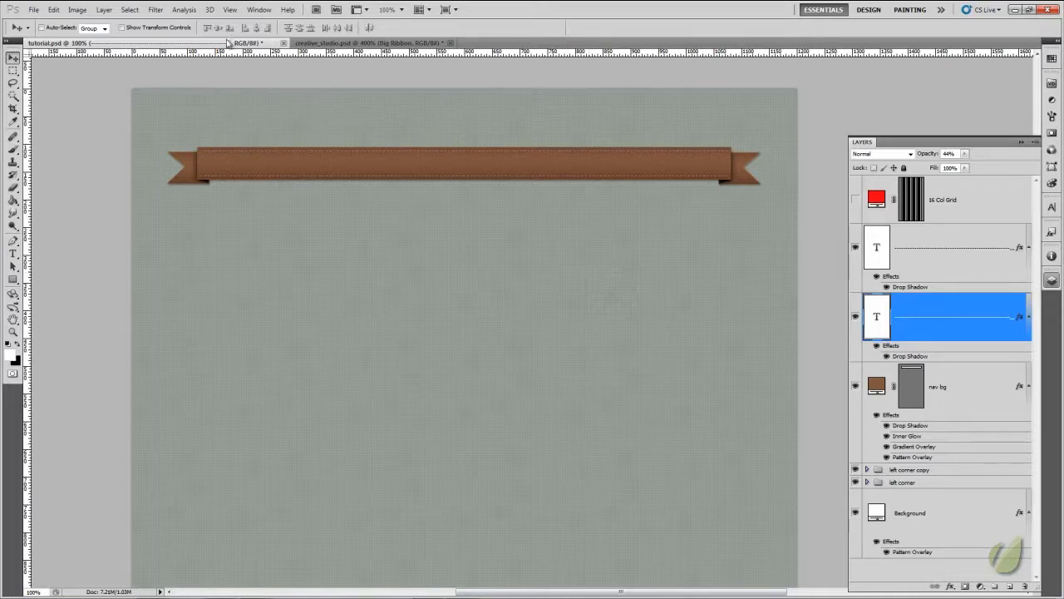
Step: Compare the ribbon's stitching side by side with the reference ribbon in creative_studio.psd at 400% zoom
click(304, 43)
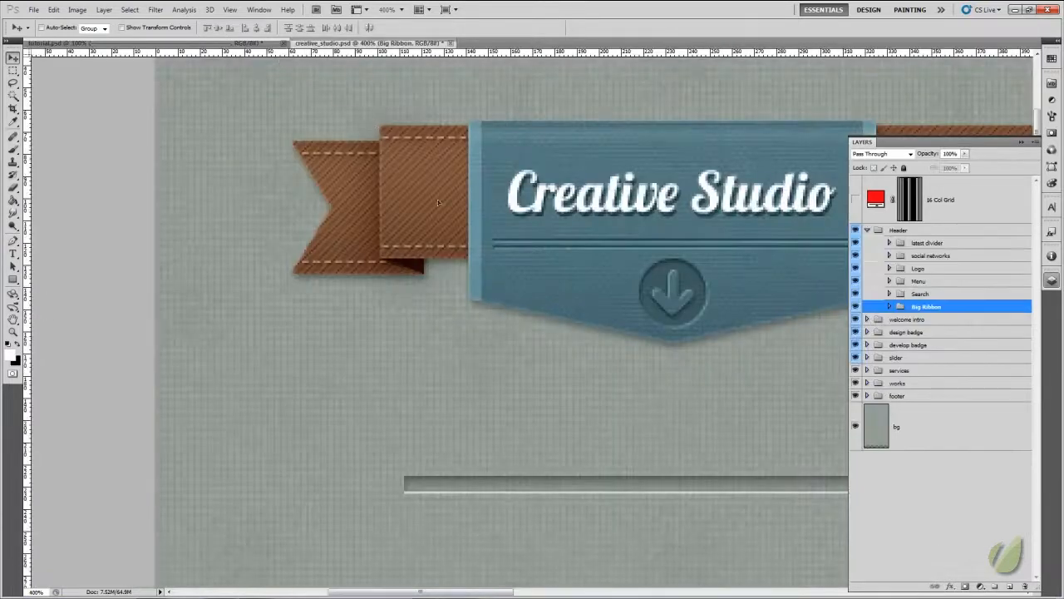
drag(318, 43, 188, 101)
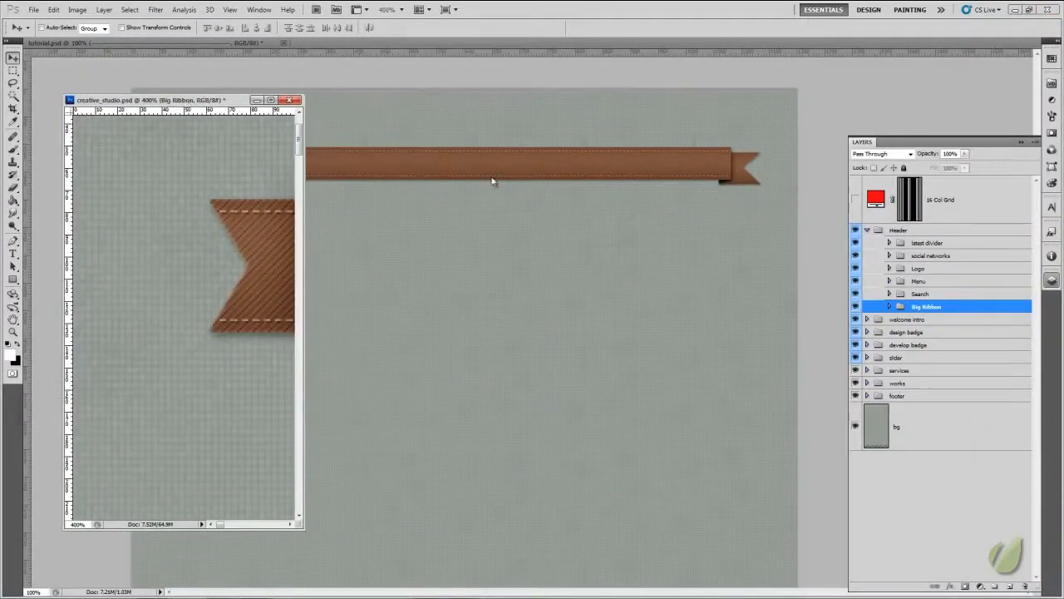
click(634, 236)
key(ctrl+plus)
key(ctrl+plus)
key(ctrl+plus)
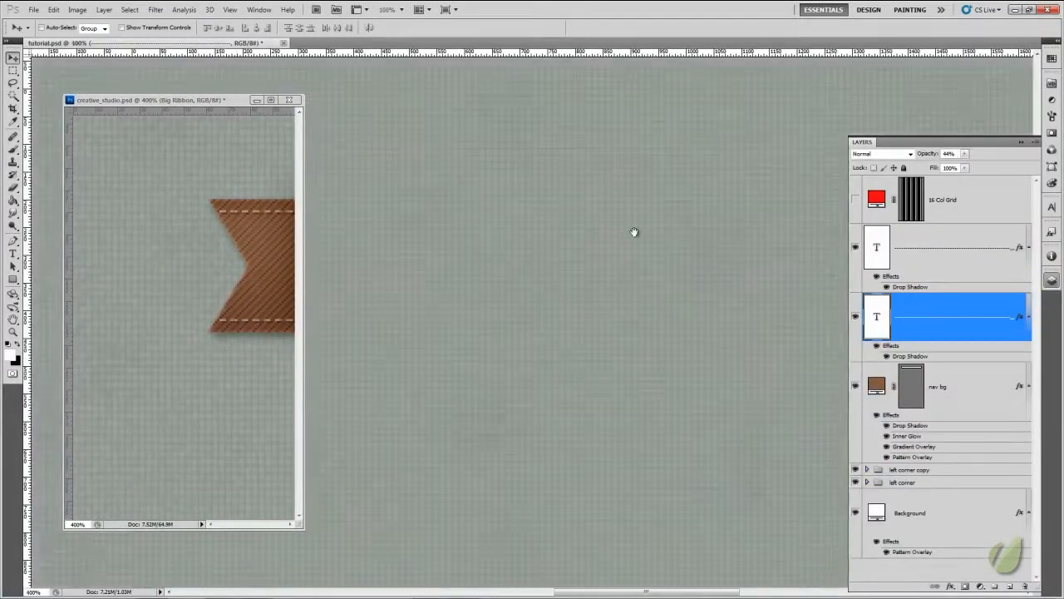
drag(633, 232, 608, 385)
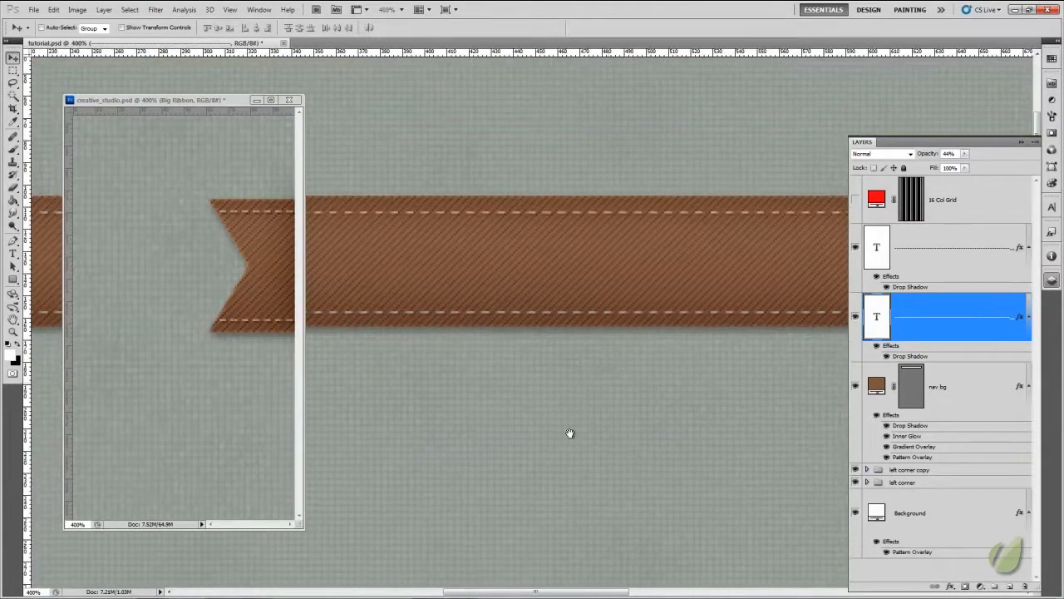
drag(241, 101, 208, 46)
click(262, 44)
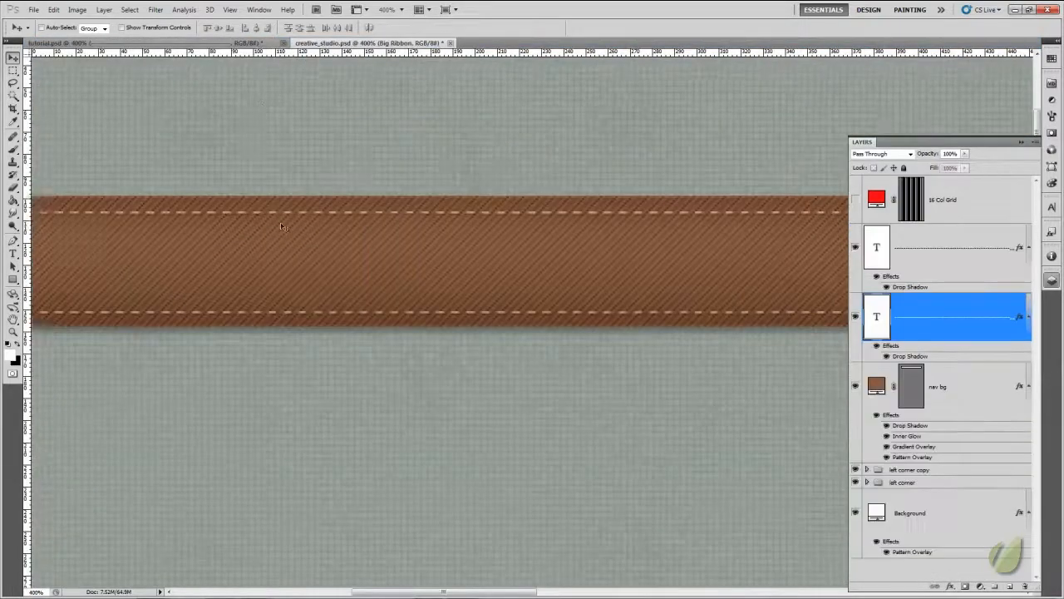
Step: Add a short text line of six dashes in 12 px Arial along the upper edge of the ribbon's left tail
key(ctrl+minus)
key(ctrl+minus)
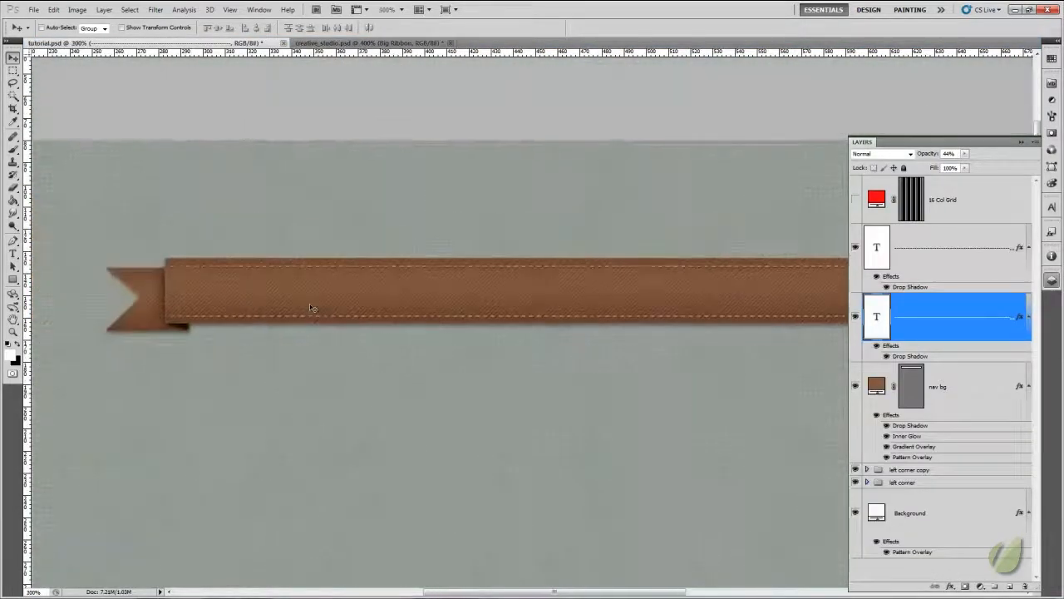
drag(383, 335, 420, 269)
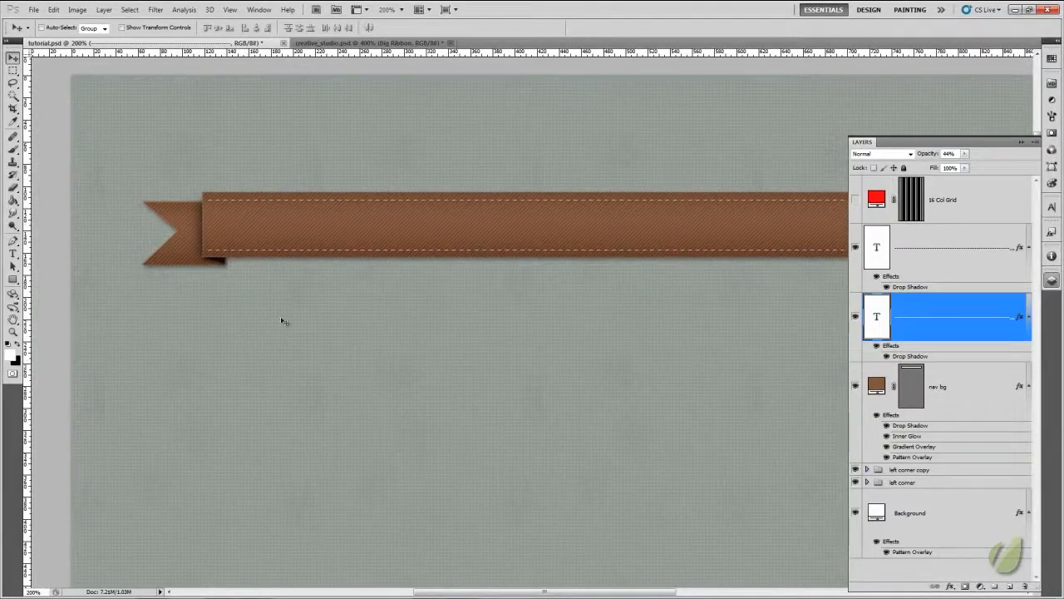
click(13, 254)
click(157, 206)
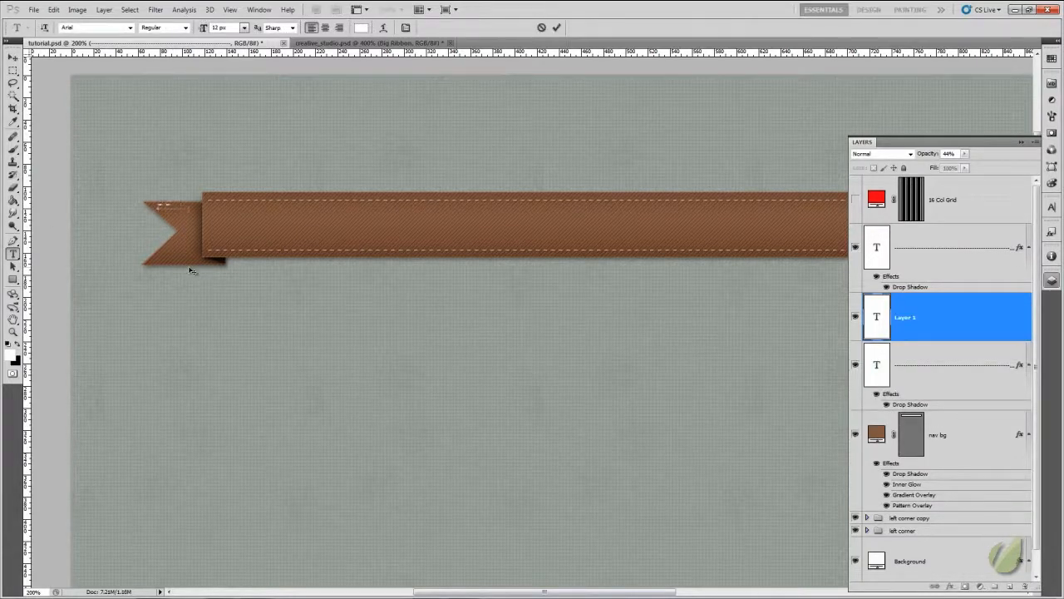
click(556, 27)
key(v)
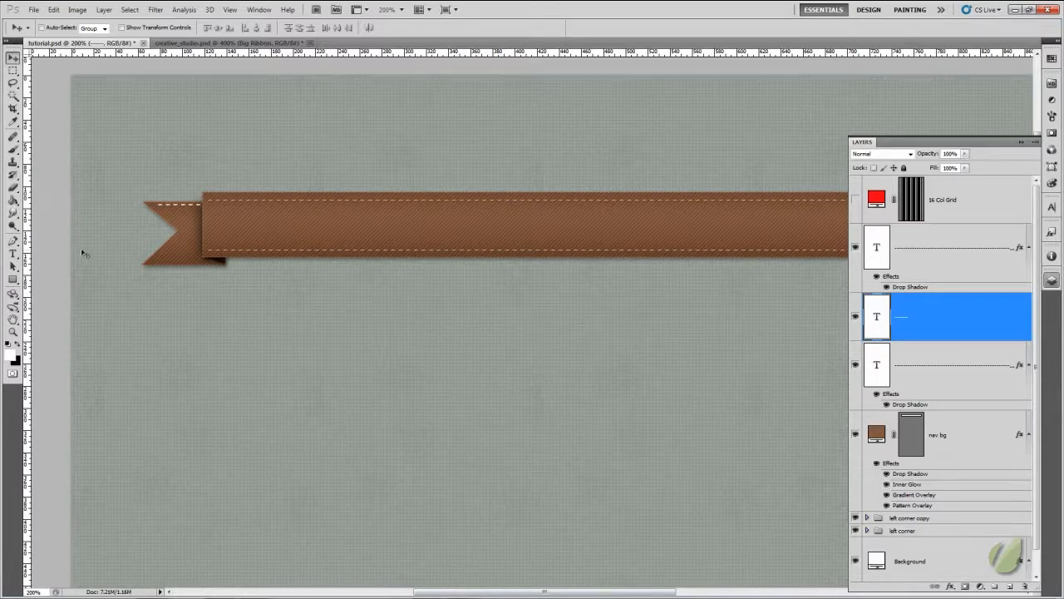
Step: Duplicate the short dashed line onto the left tail's lower edge, and nudge both lines slightly inward using creative_studio.psd as reference
drag(189, 210, 189, 259)
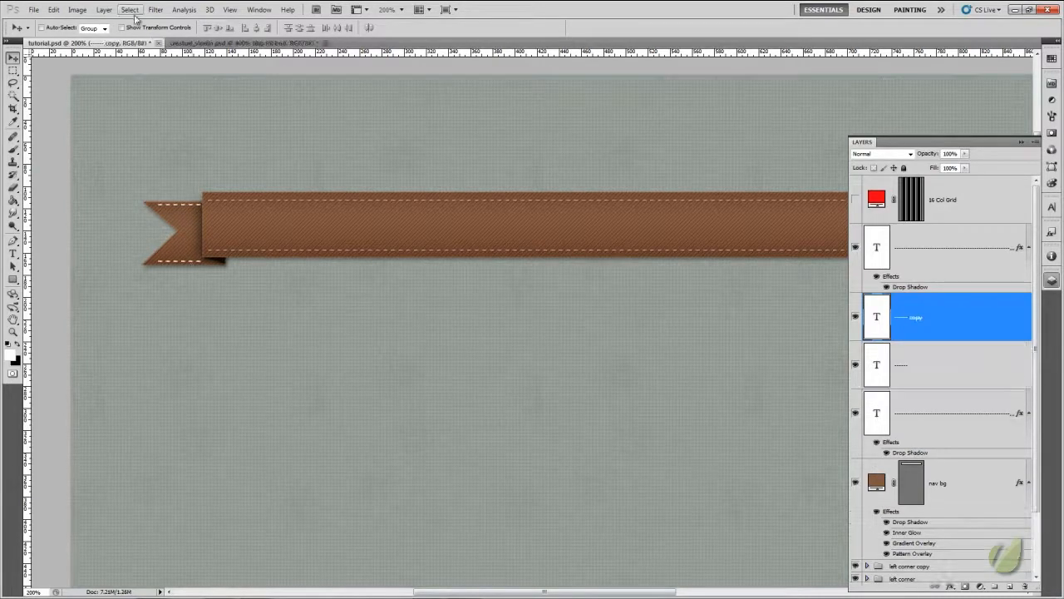
click(177, 44)
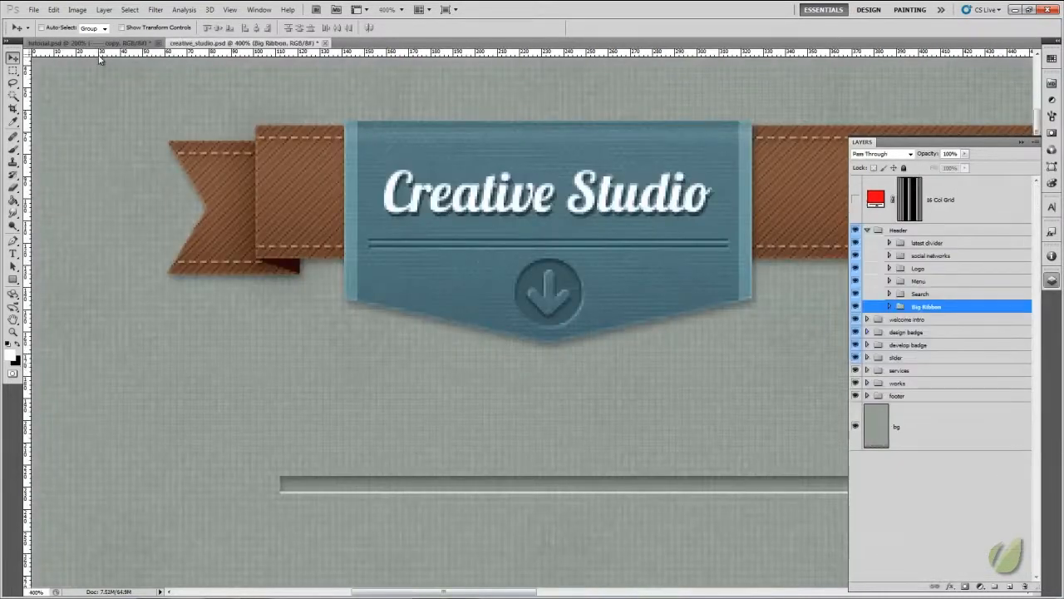
click(91, 42)
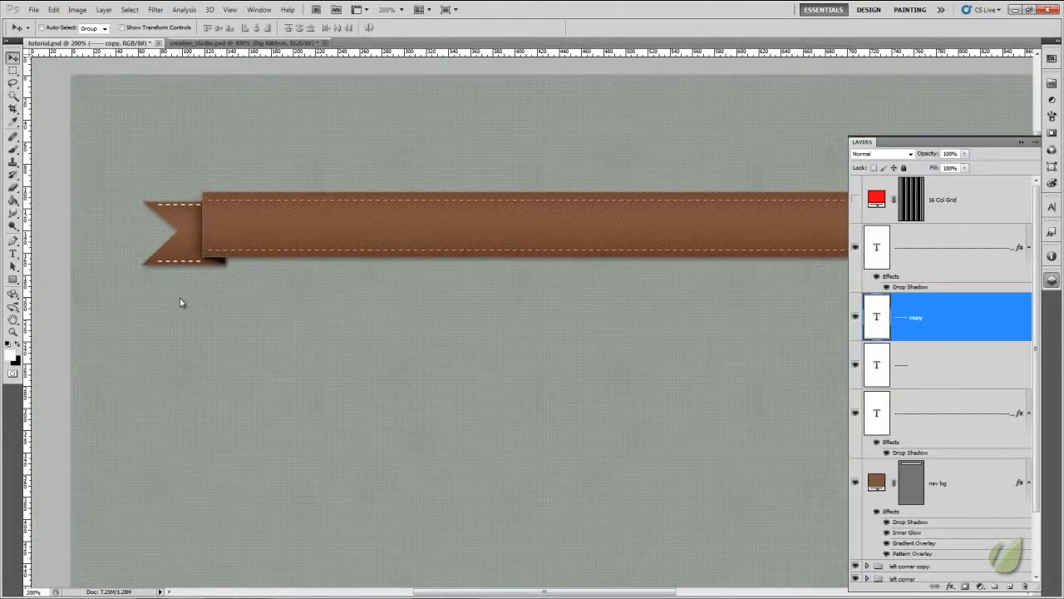
click(886, 366)
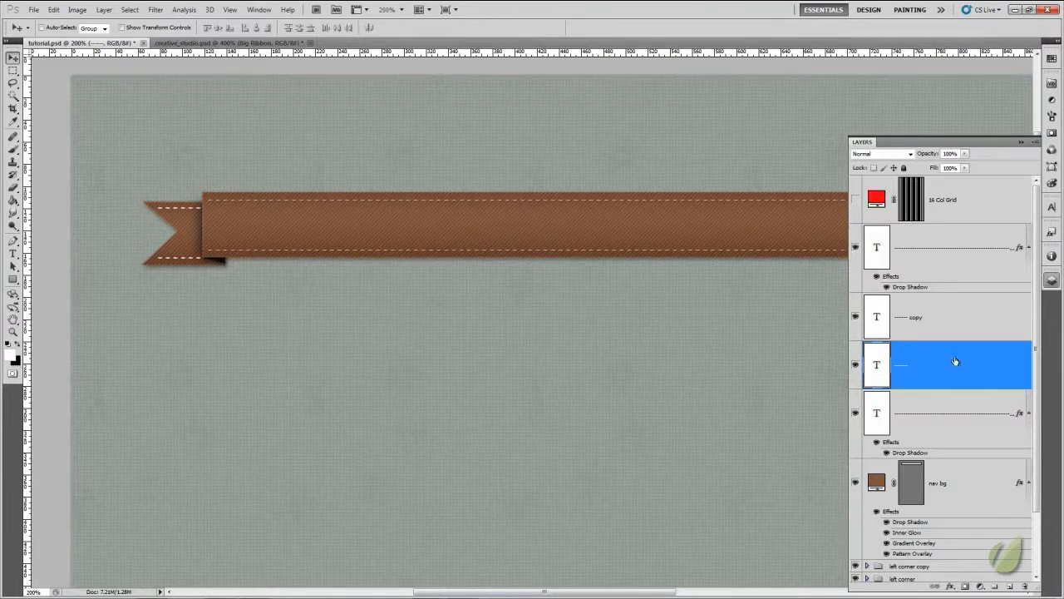
Step: Copy the long dashed line's drop shadow onto both short dashed layers and set their opacity to 44%
click(1020, 251)
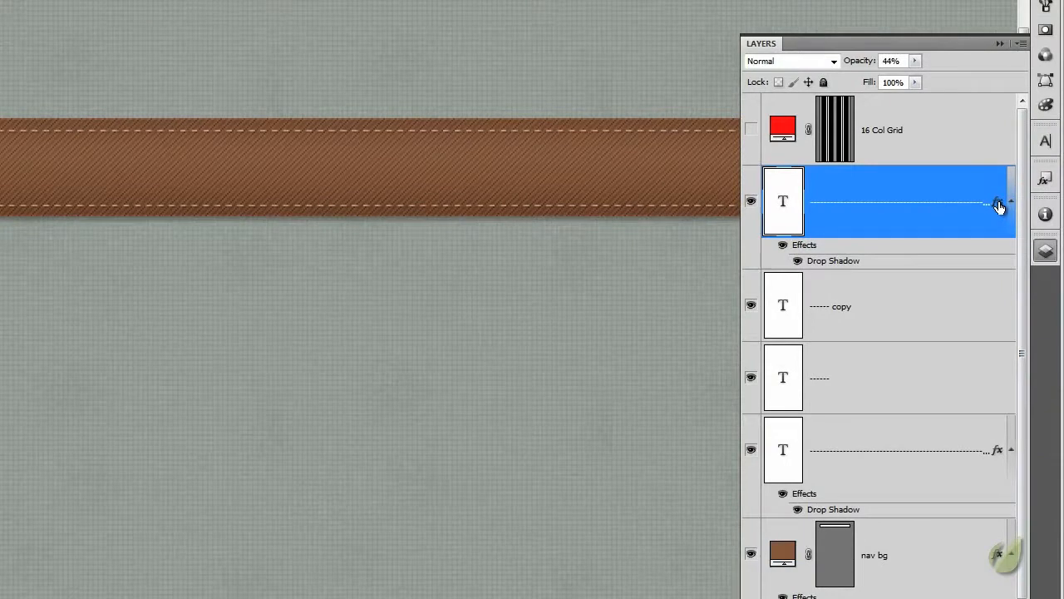
drag(998, 206, 983, 409)
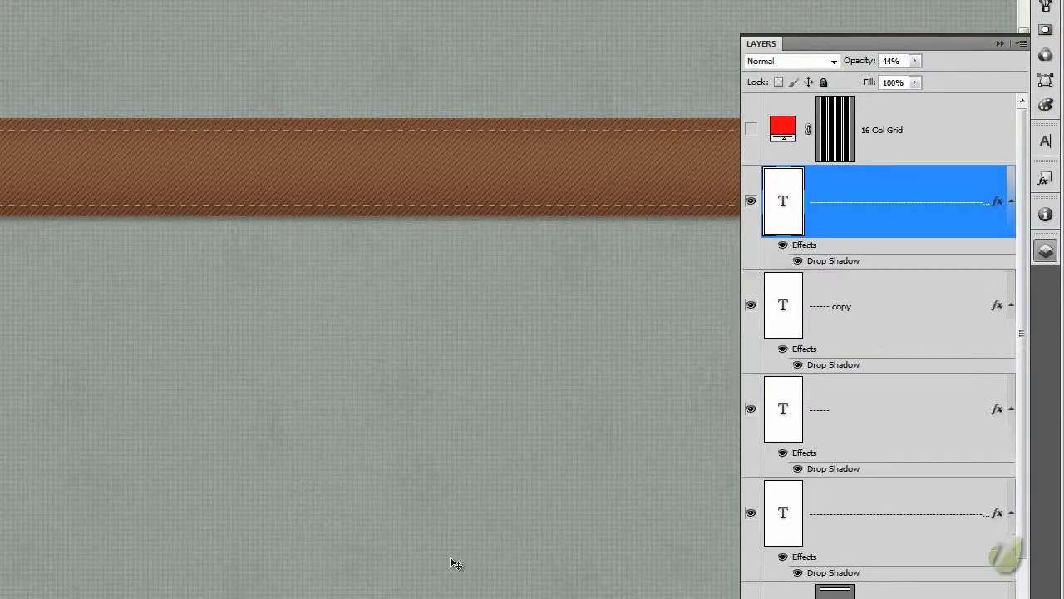
click(930, 318)
shift+click(932, 423)
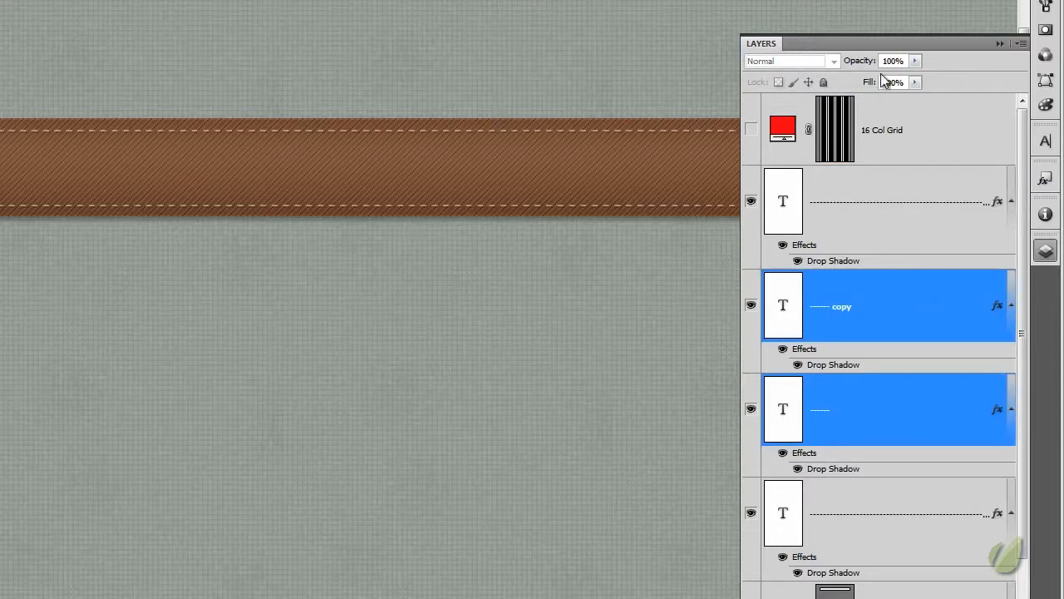
click(914, 316)
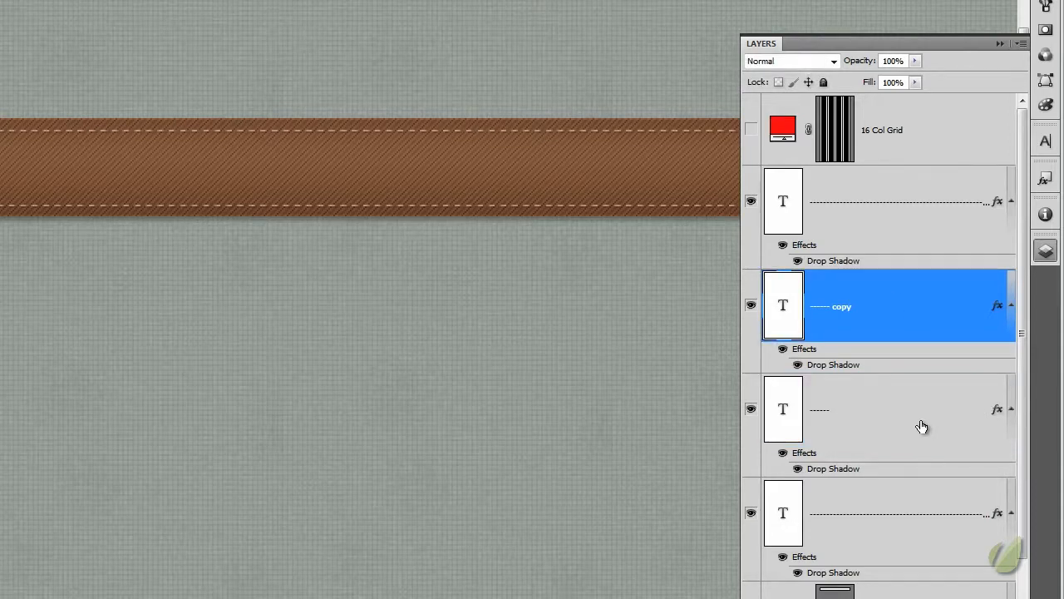
shift+click(921, 424)
drag(913, 66, 870, 83)
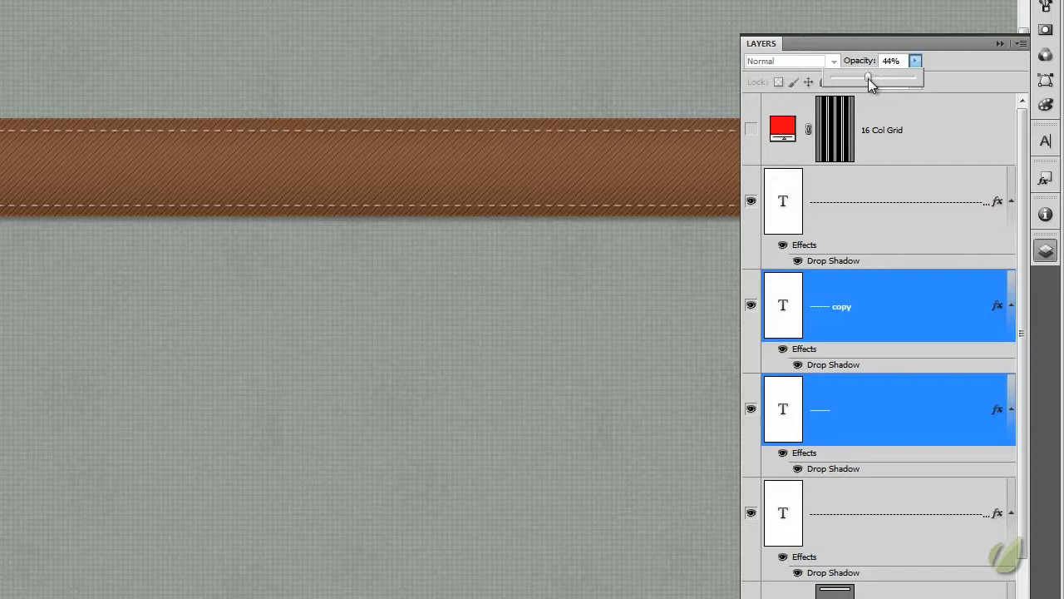
click(874, 228)
Step: Select both short dashed text layers of the left tail together and bring the whole ribbon into view
click(896, 312)
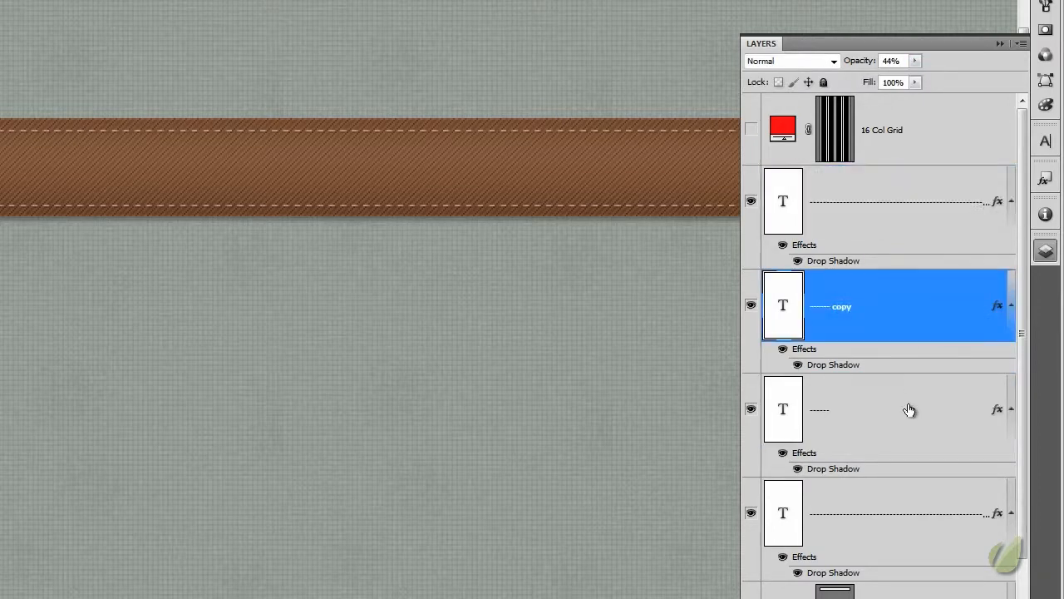
shift+click(909, 409)
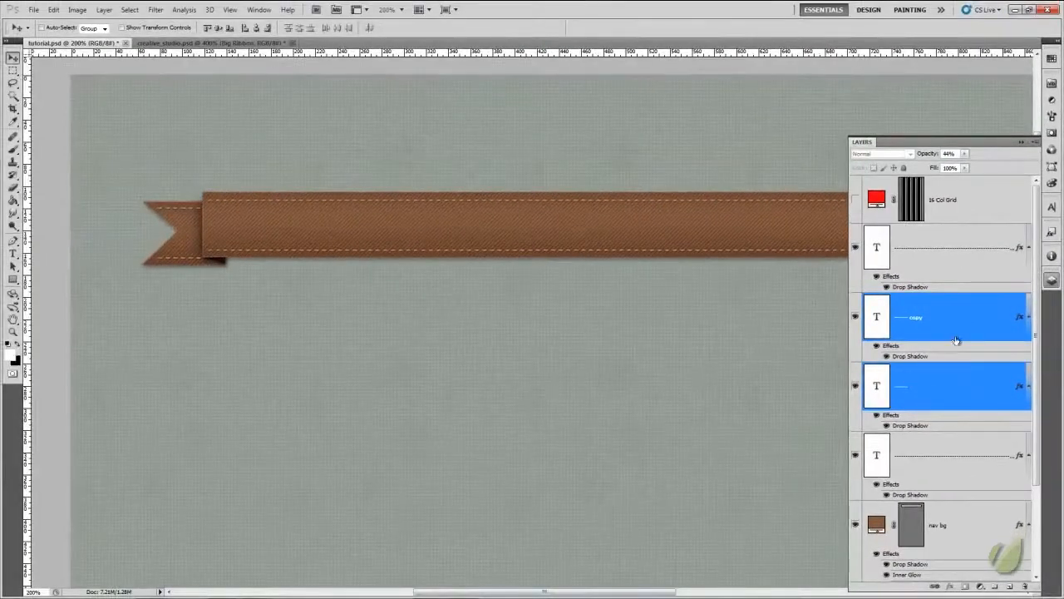
click(1020, 143)
drag(672, 309, 444, 221)
key(ctrl+minus)
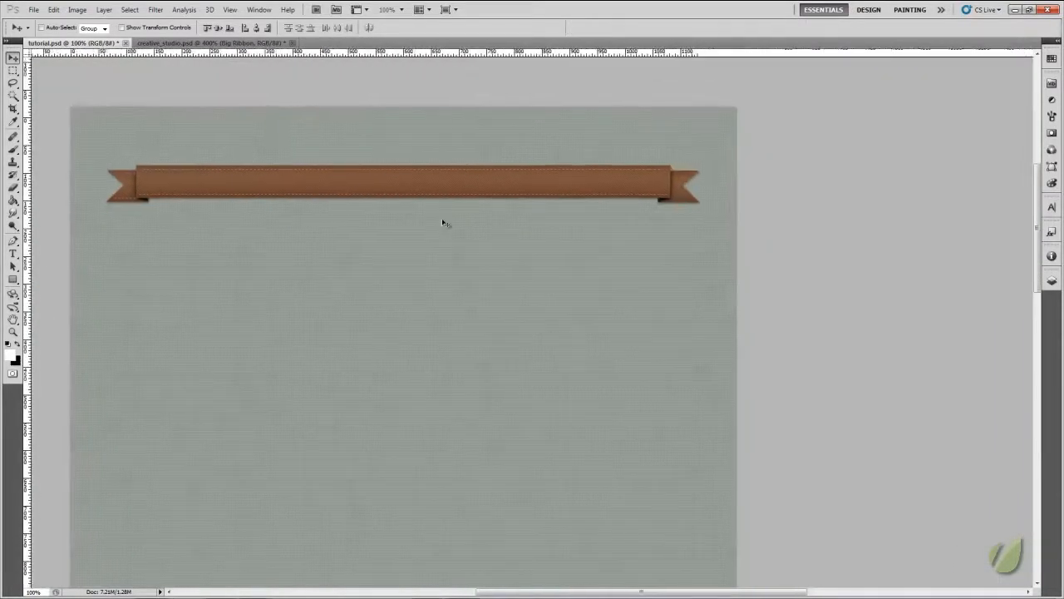